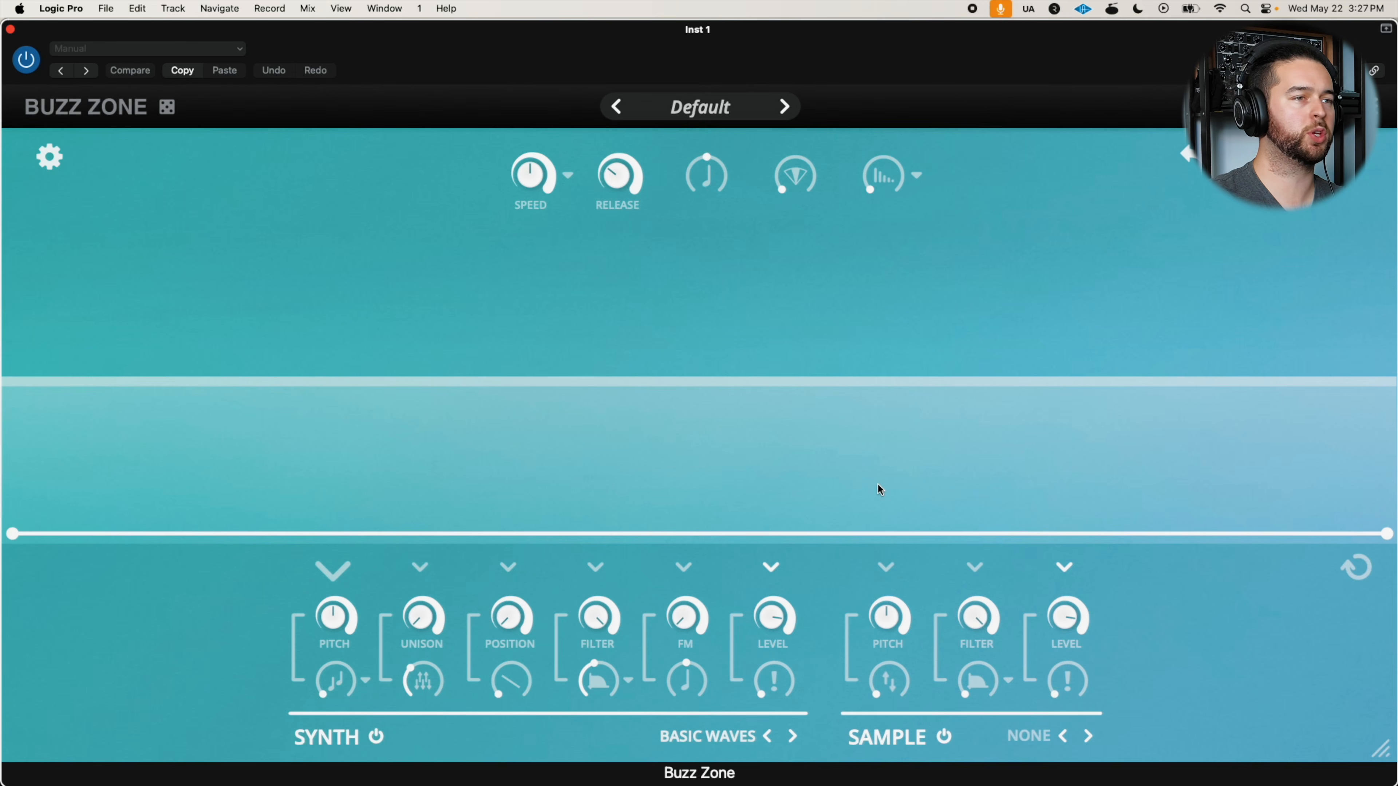
Shape the synth's Unison envelope by raising its start point and adding a low point and a higher point along the curve
{"action": "left_click_drag", "start_coordinate": [11, 533], "coordinate": [22, 674]}
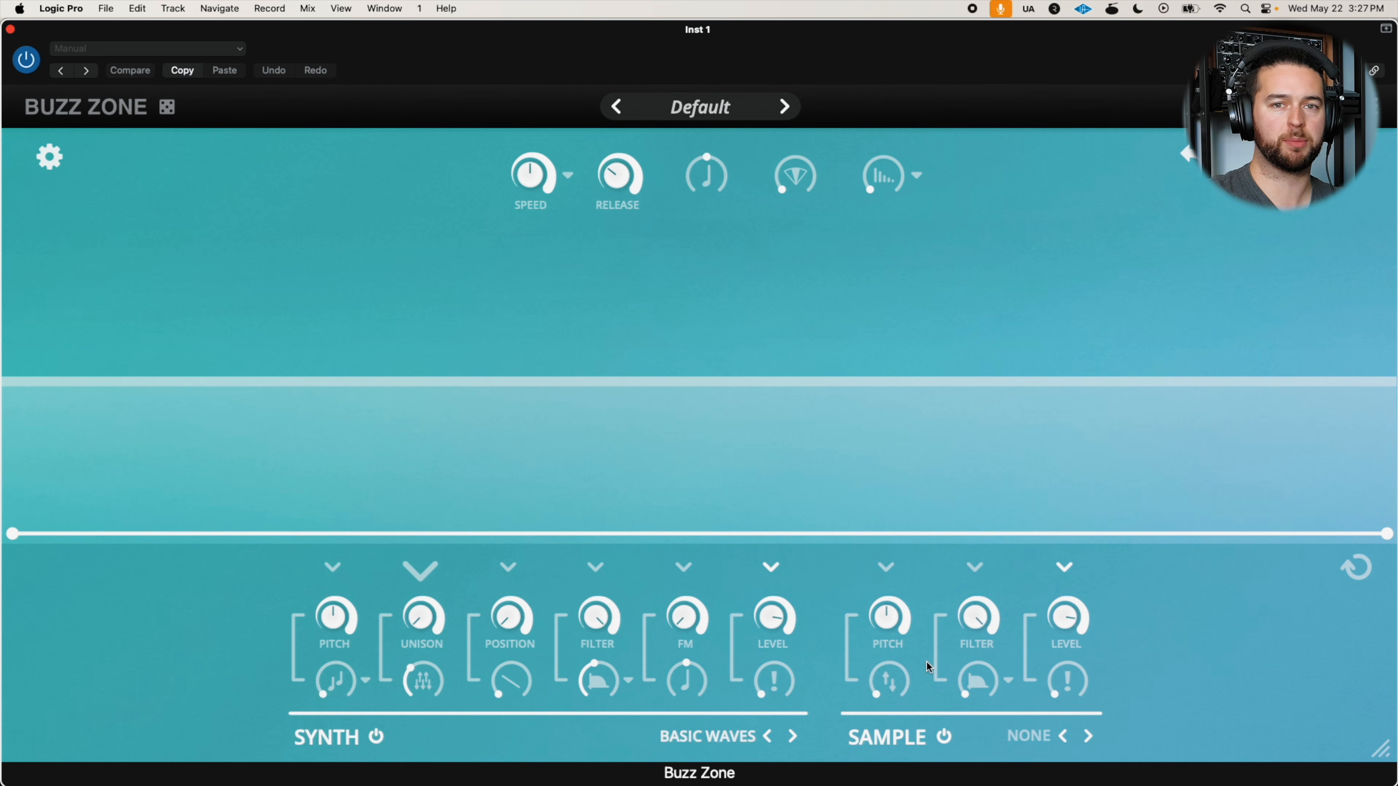
{"action": "left_click_drag", "start_coordinate": [12, 532], "coordinate": [13, 375]}
{"action": "left_click_drag", "start_coordinate": [368, 415], "coordinate": [364, 487]}
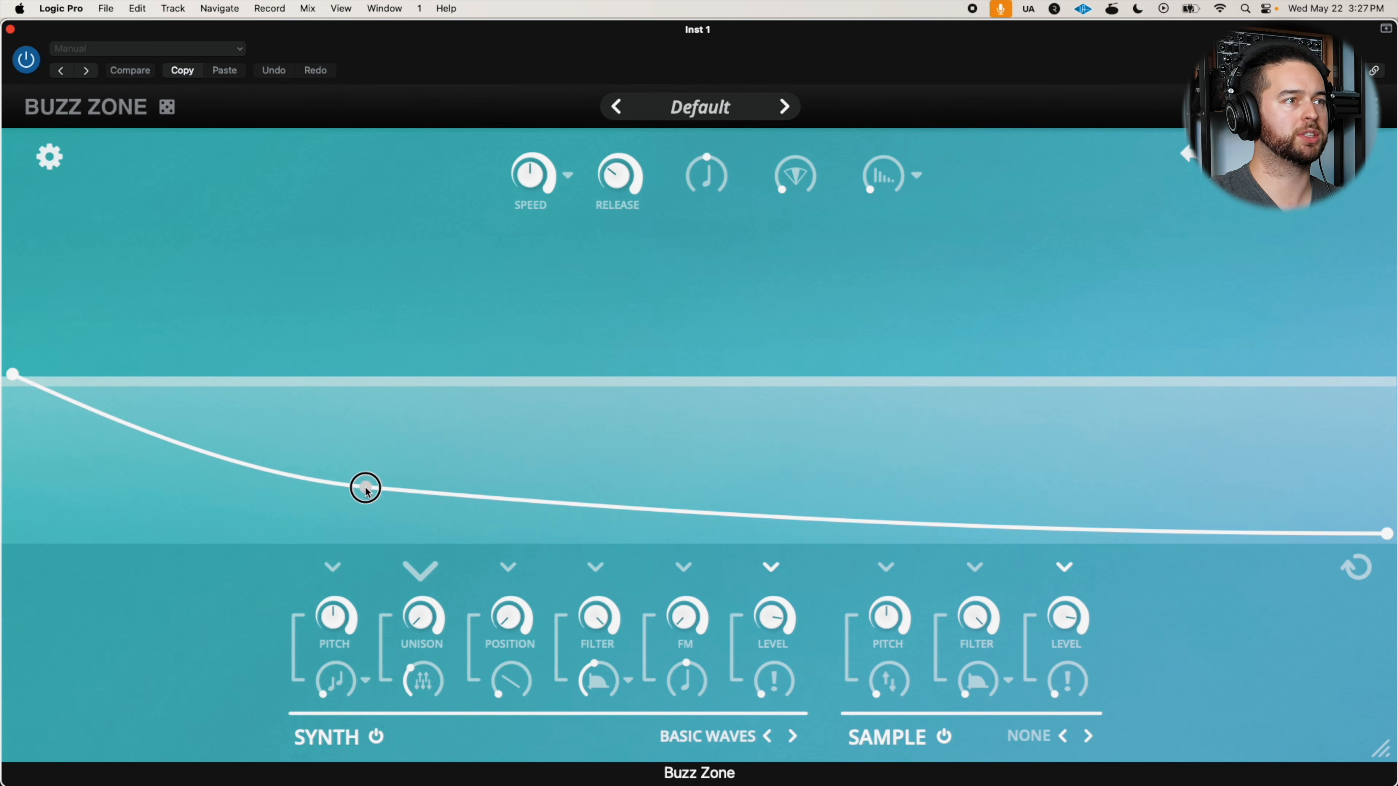
{"action": "left_click", "coordinate": [658, 503]}
{"action": "left_click_drag", "start_coordinate": [657, 504], "coordinate": [648, 386]}
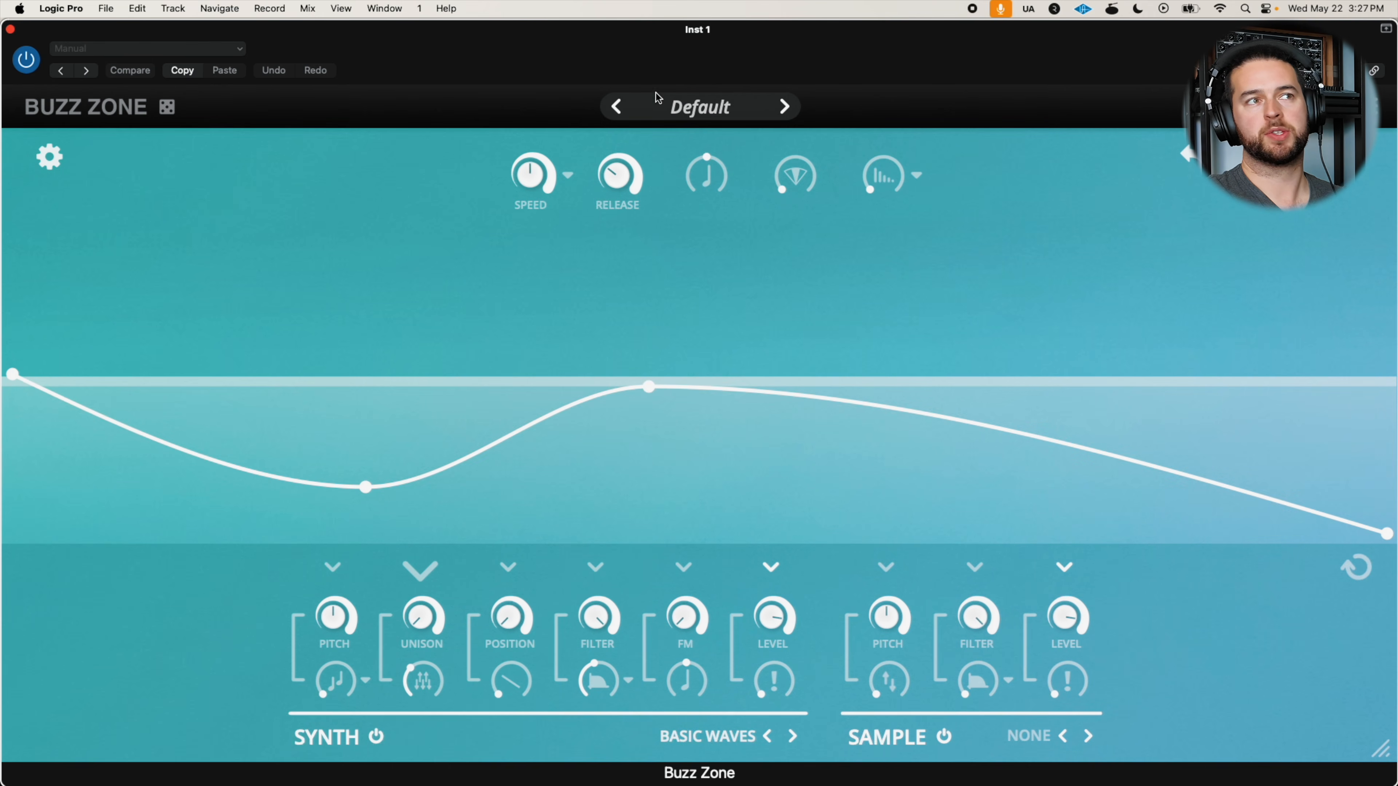
Reset the instrument to its starting state with Init Preset
{"action": "left_click", "coordinate": [685, 107]}
{"action": "left_click", "coordinate": [702, 435]}
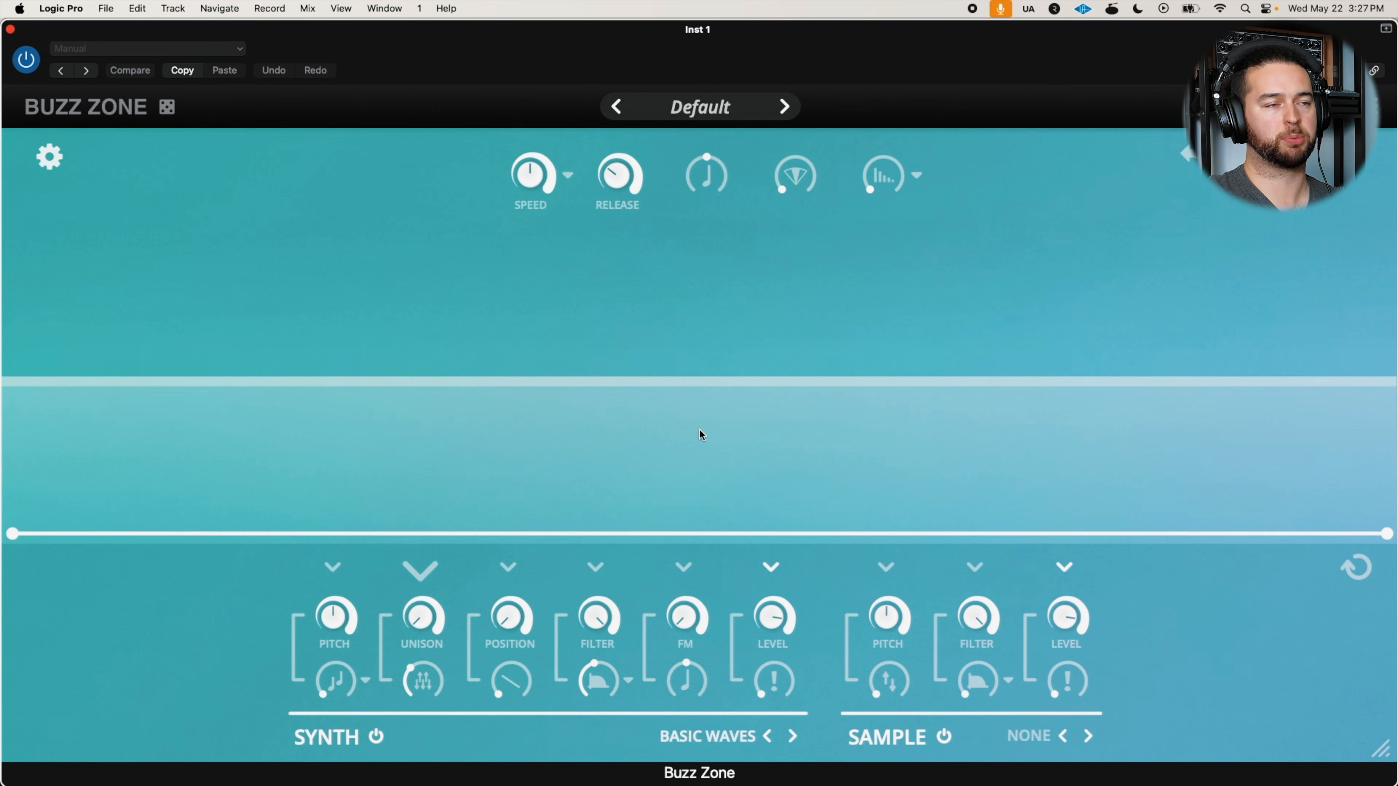
{"action": "left_click", "coordinate": [751, 107]}
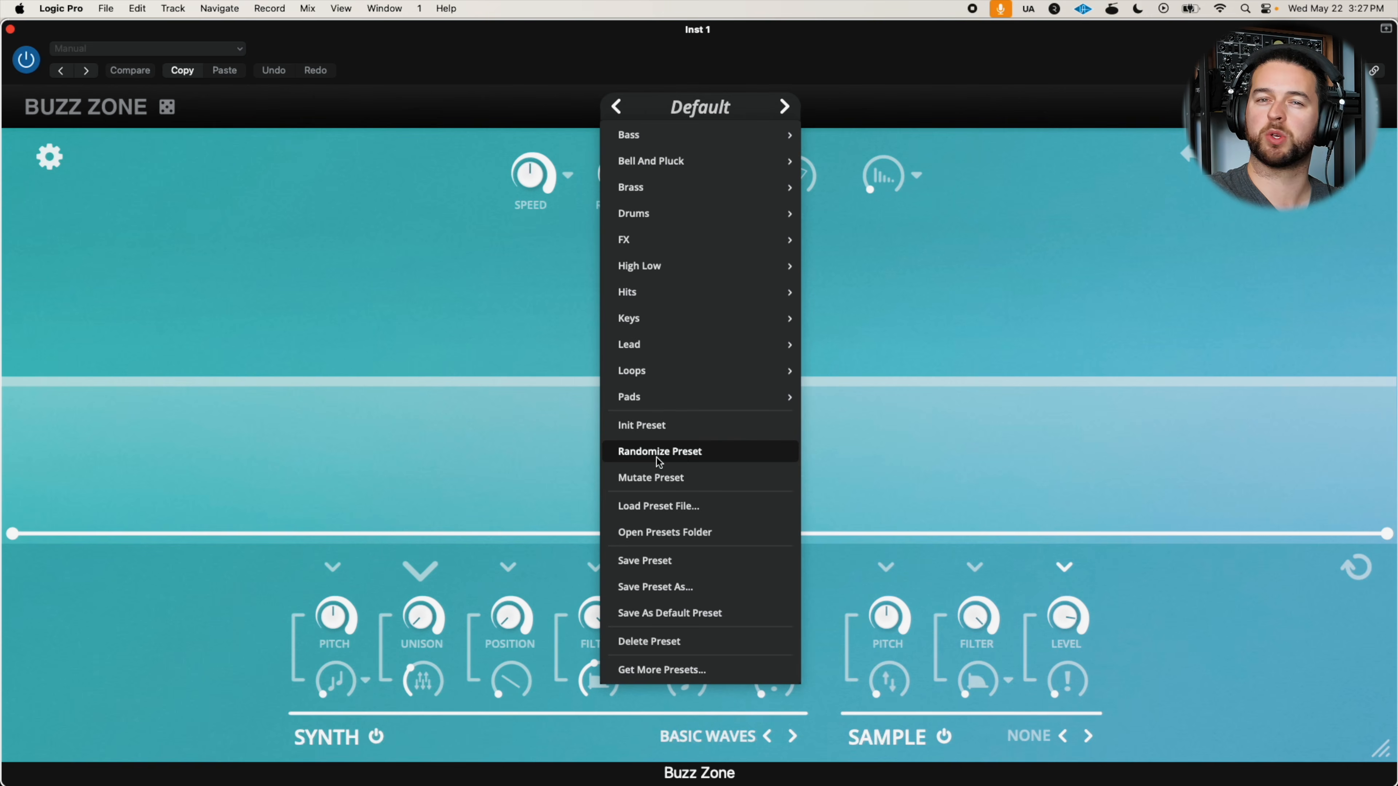
{"action": "left_click", "coordinate": [648, 429]}
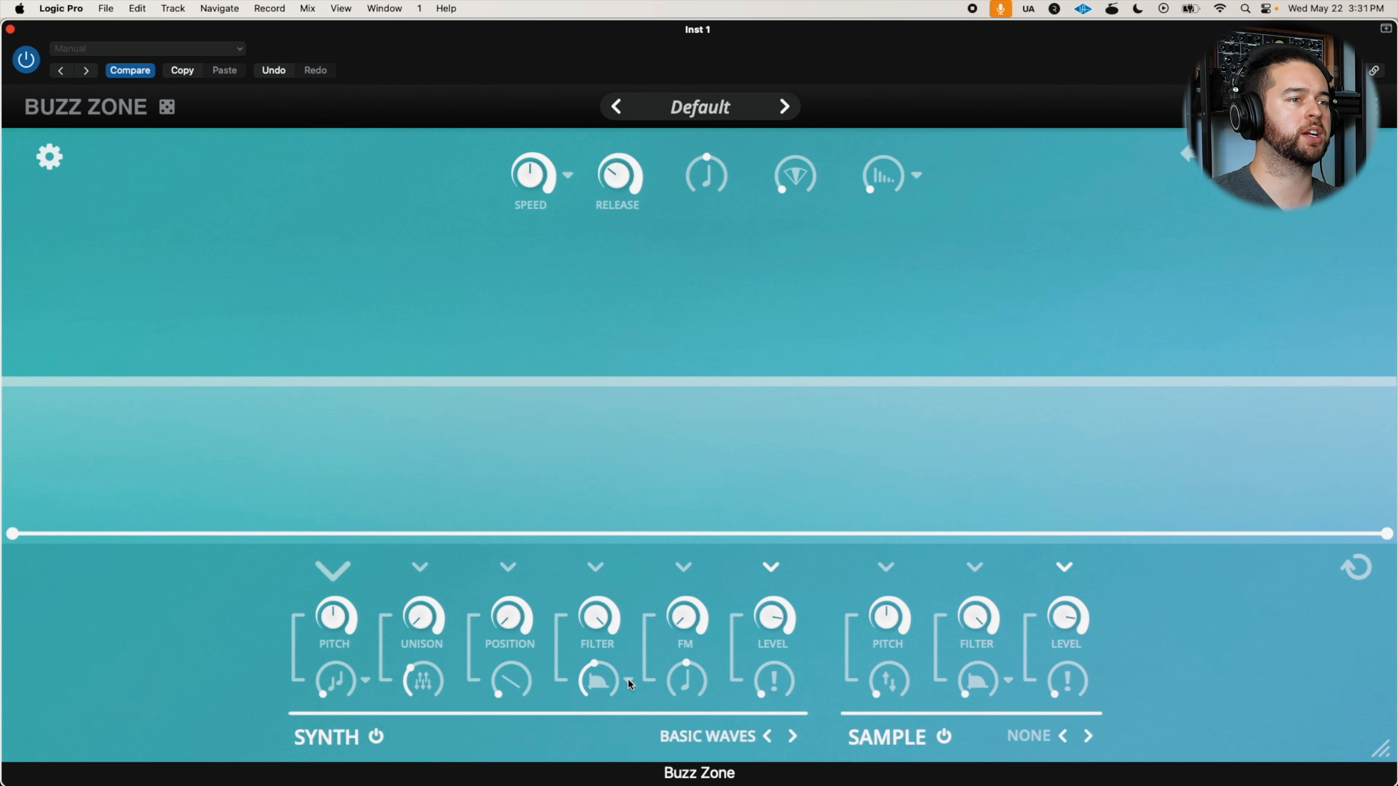
Load the Dirty Choir wavetable from the Vocal category into the synth and raise its Position
{"action": "left_click", "coordinate": [731, 745]}
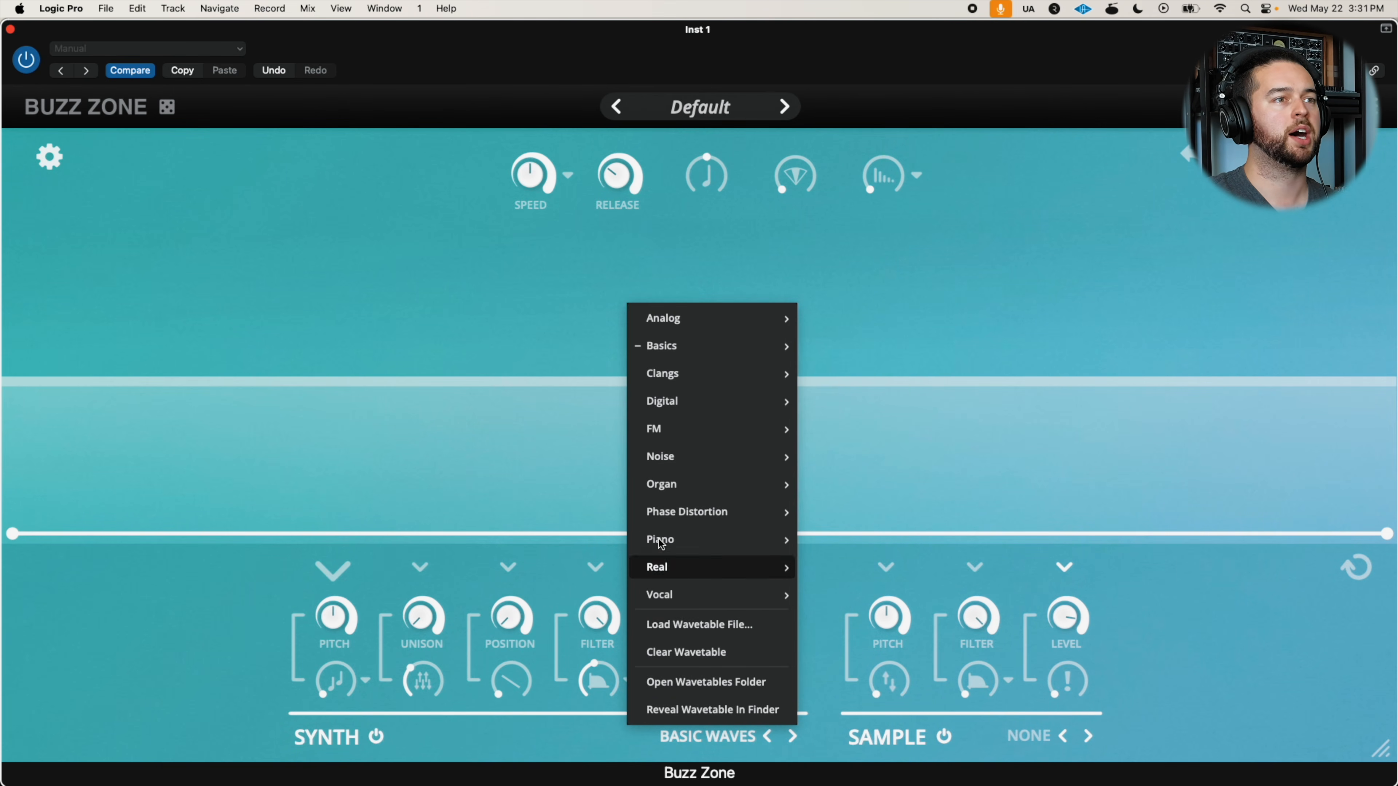
{"action": "mouse_move", "coordinate": [697, 601]}
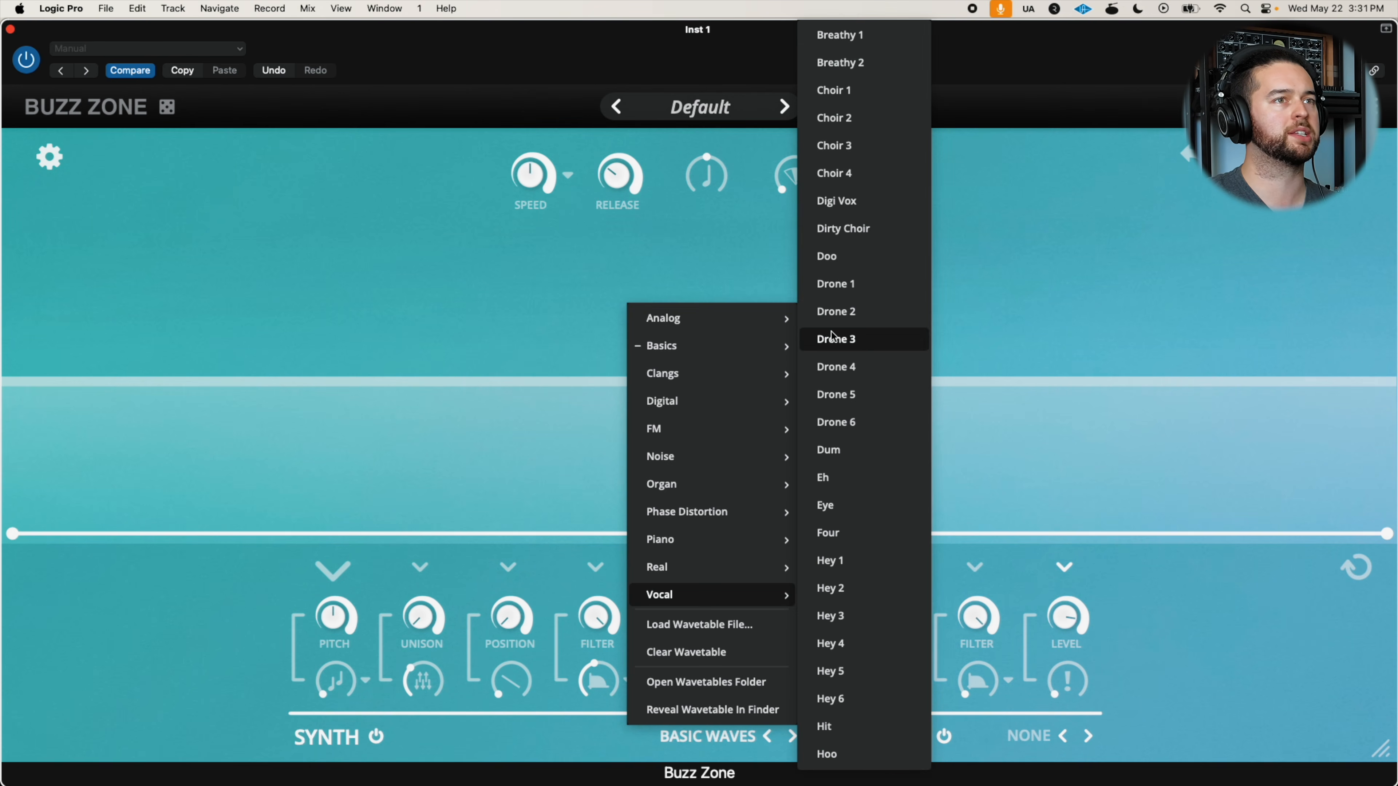
{"action": "left_click", "coordinate": [881, 236]}
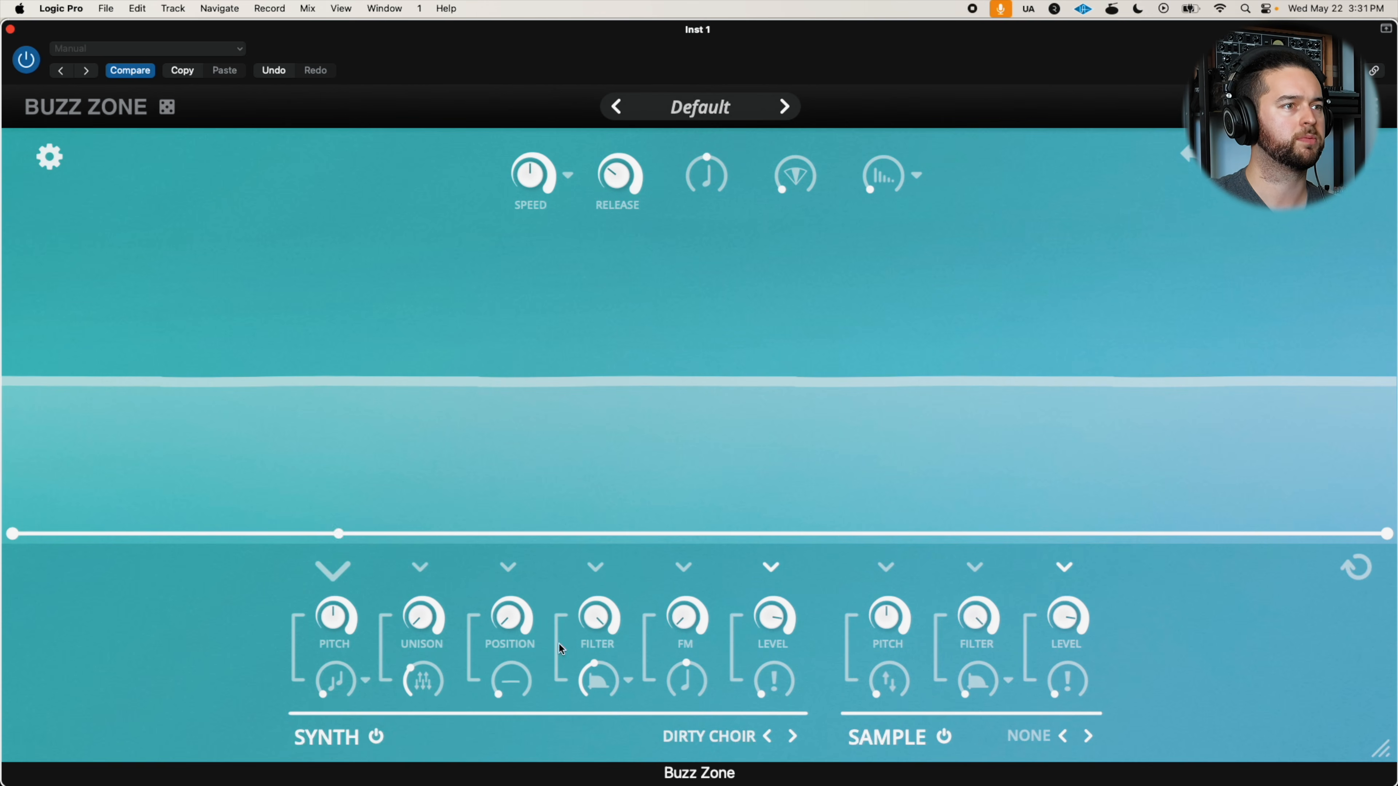
{"action": "left_click_drag", "start_coordinate": [492, 617], "coordinate": [515, 563]}
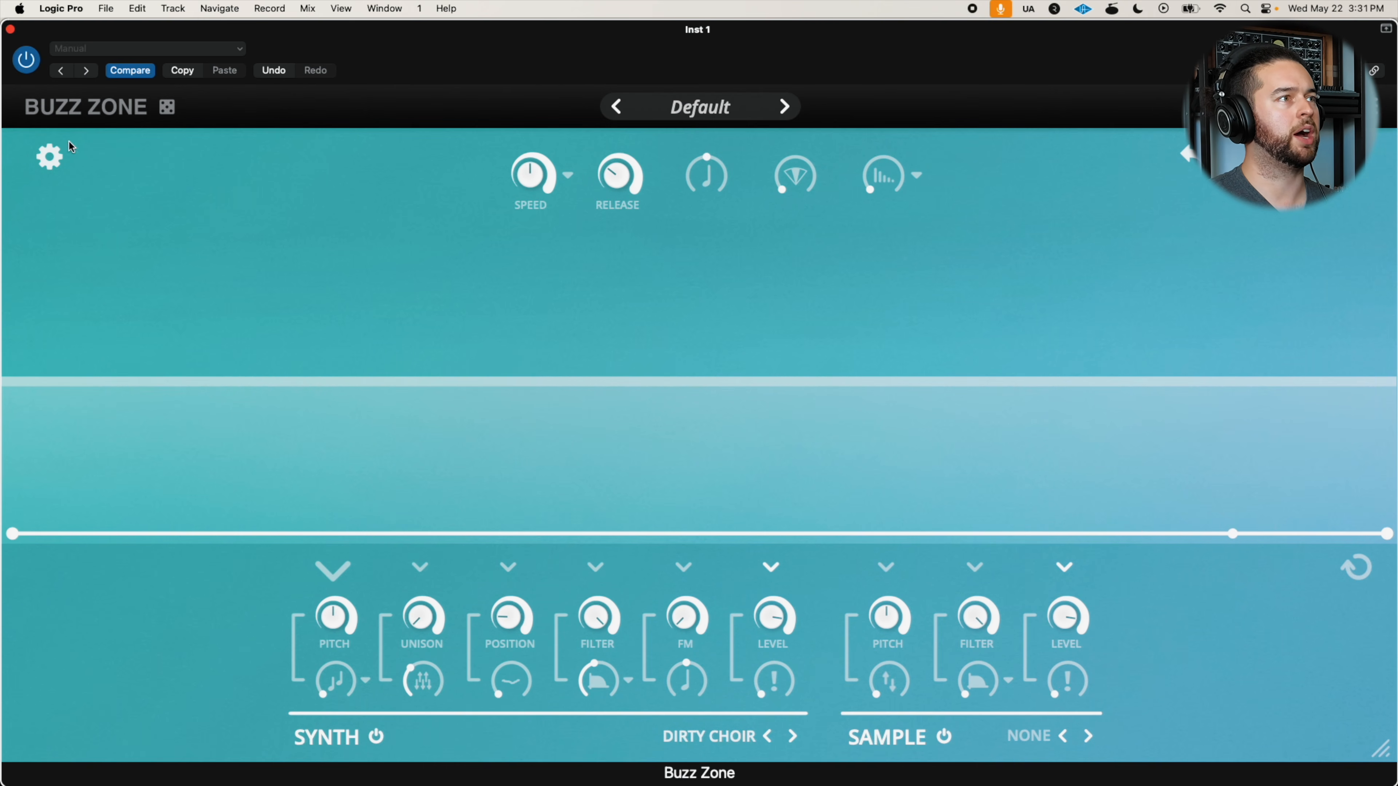
Set the polyphony to 5 and enable High Quality Filters in the instrument settings
{"action": "left_click", "coordinate": [50, 158]}
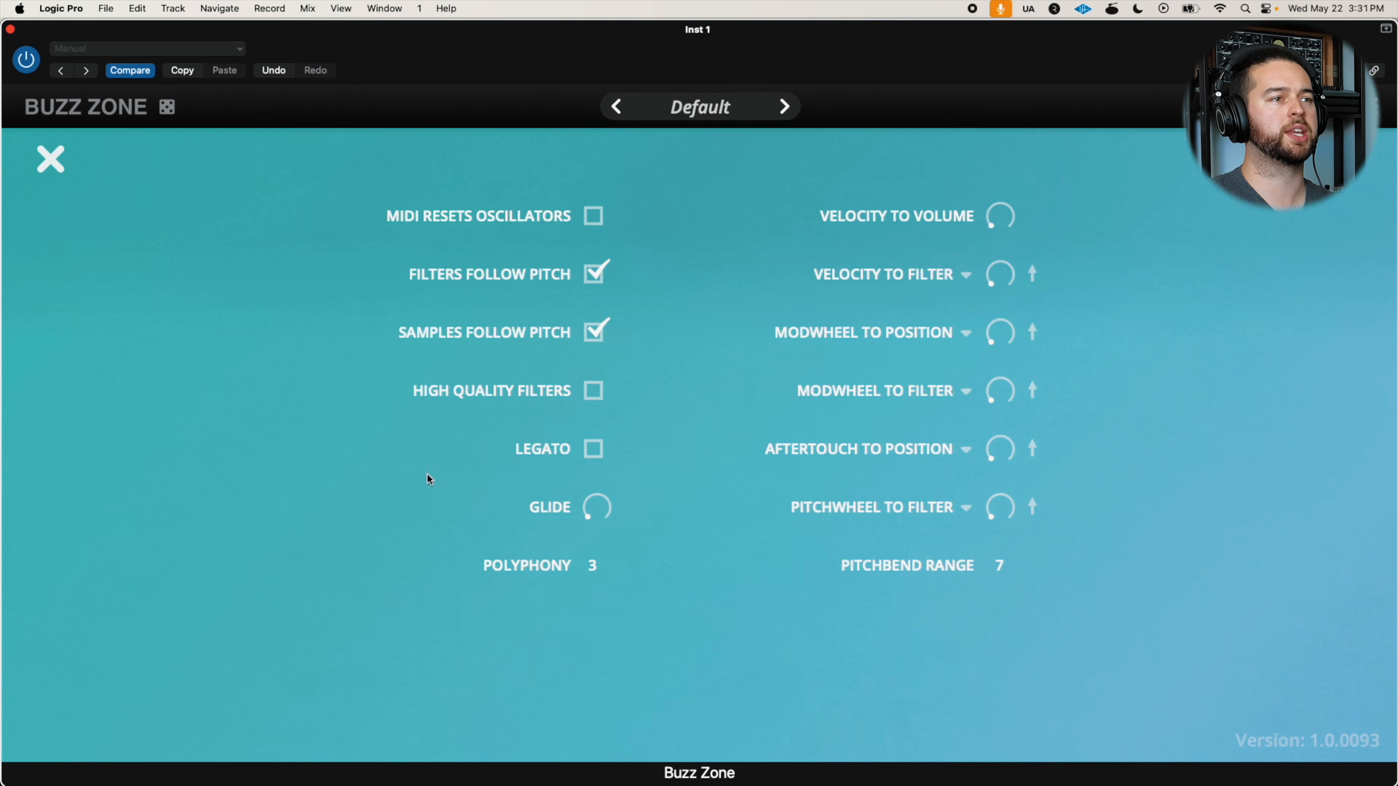
{"action": "left_click", "coordinate": [594, 566]}
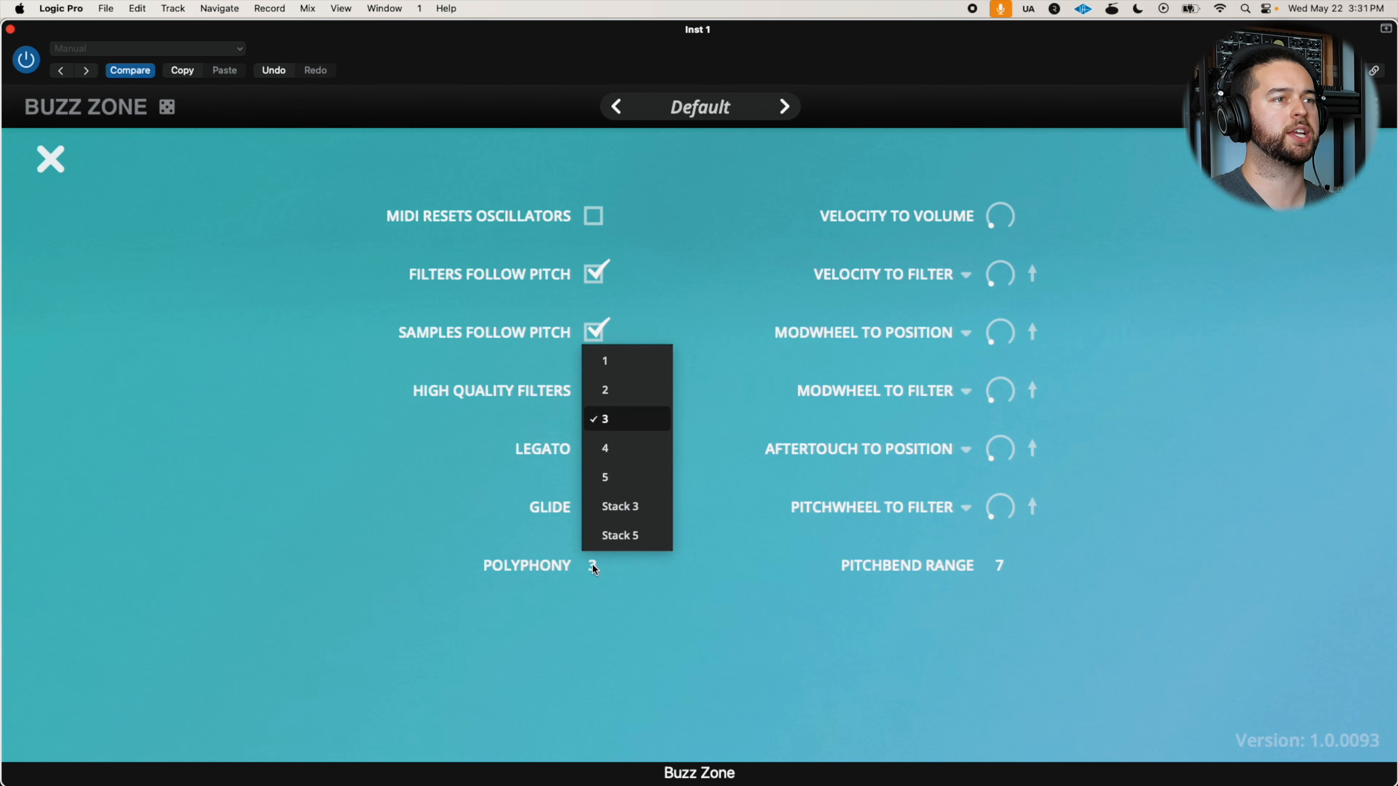
{"action": "left_click", "coordinate": [612, 476]}
{"action": "left_click", "coordinate": [596, 392]}
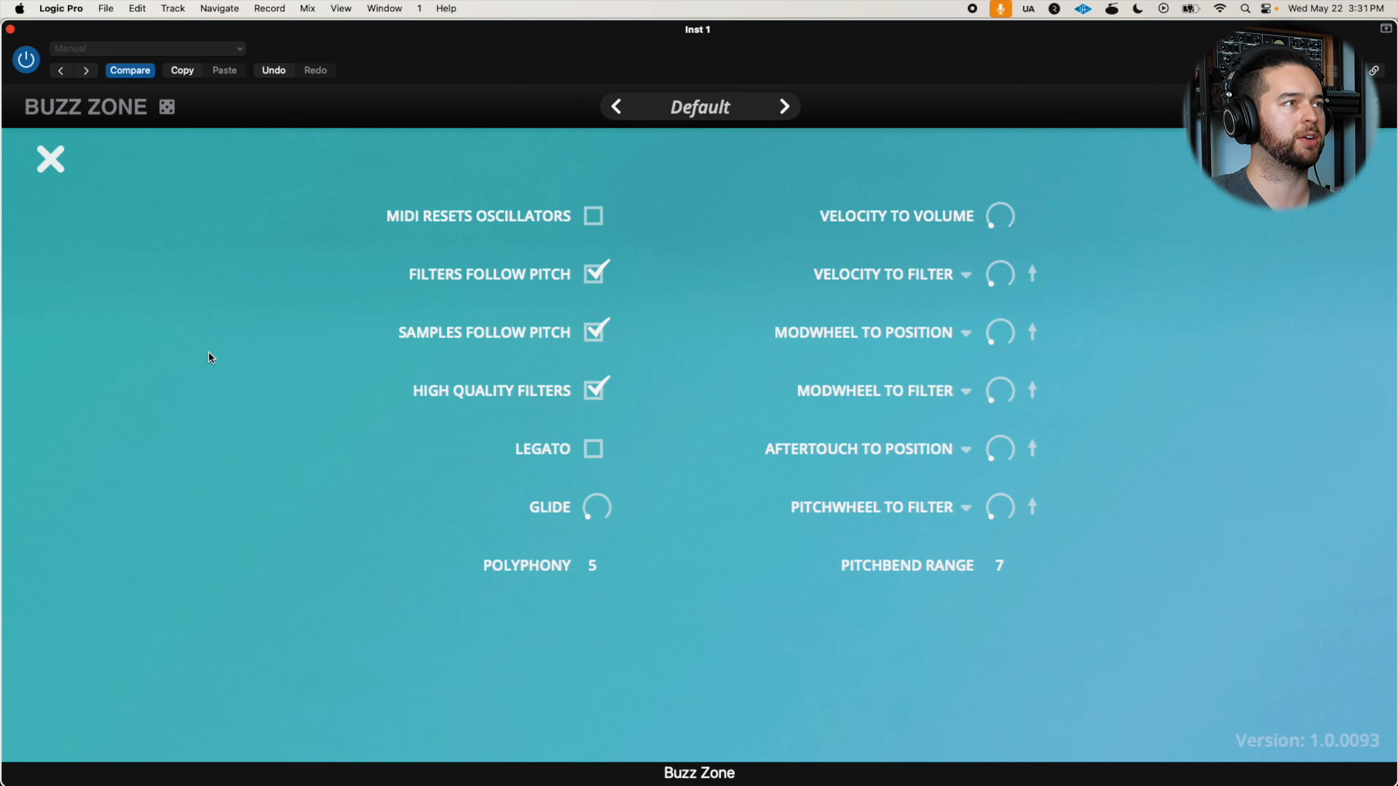
{"action": "left_click", "coordinate": [48, 161]}
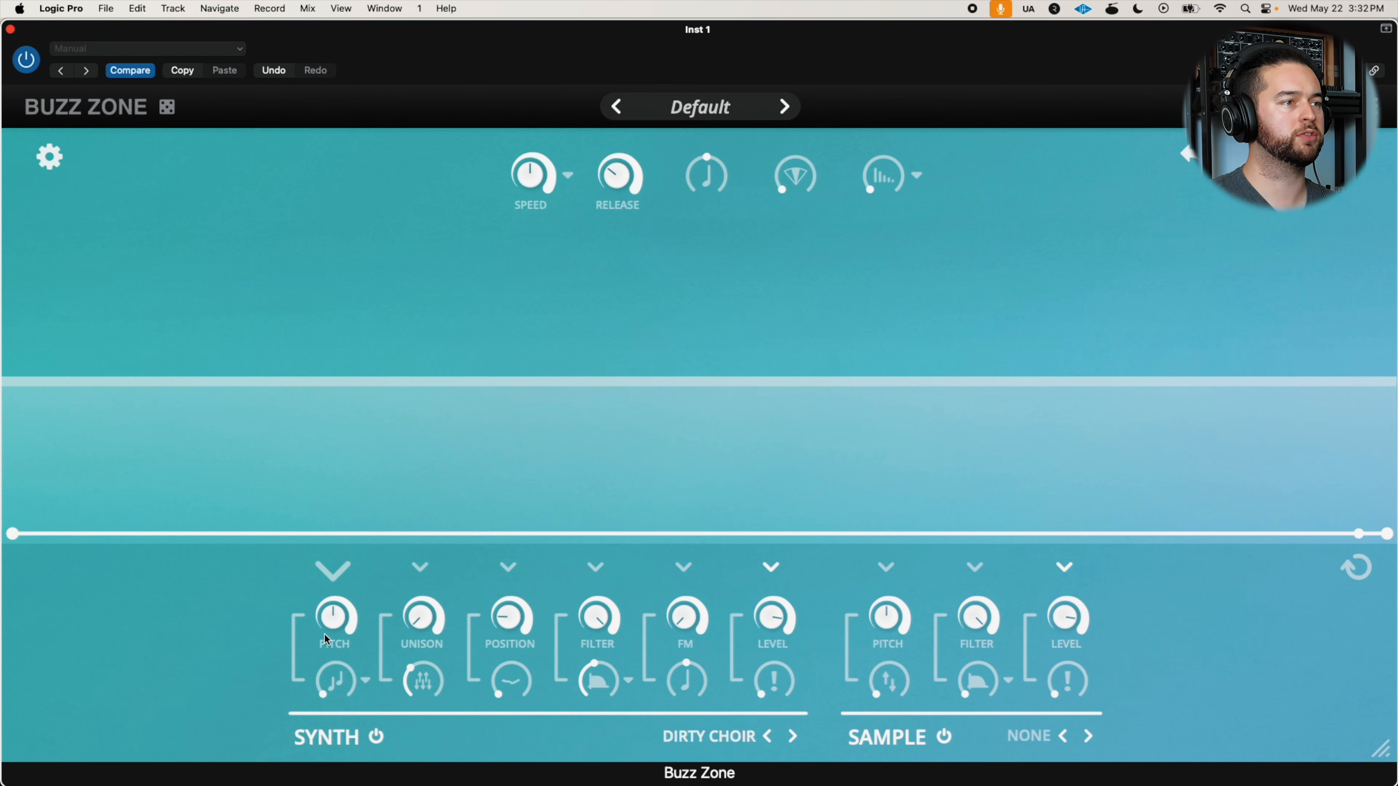
Raise the blend control beneath the synth's Pitch to maximum and try its Third and Octave modes
{"action": "left_click_drag", "start_coordinate": [334, 684], "coordinate": [435, 405]}
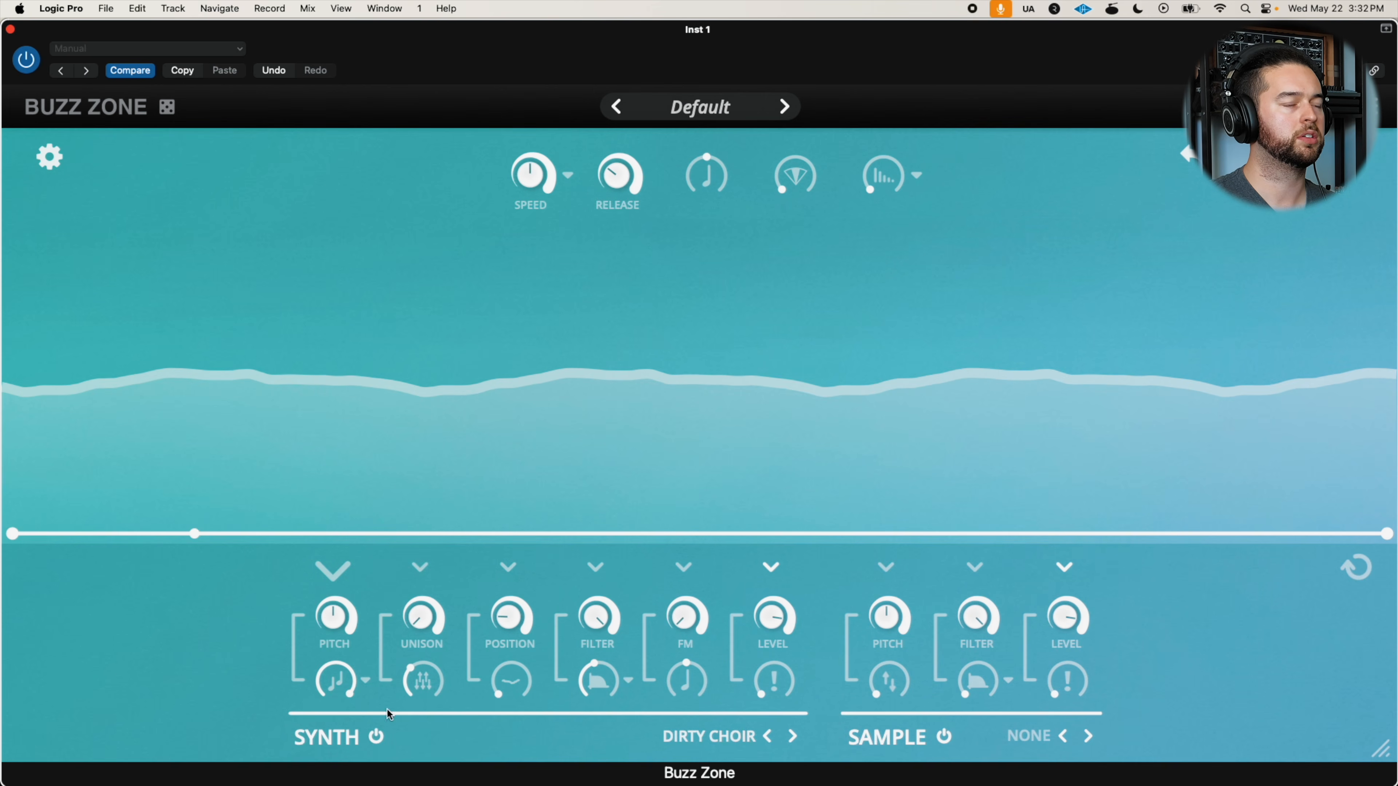
{"action": "left_click", "coordinate": [361, 679]}
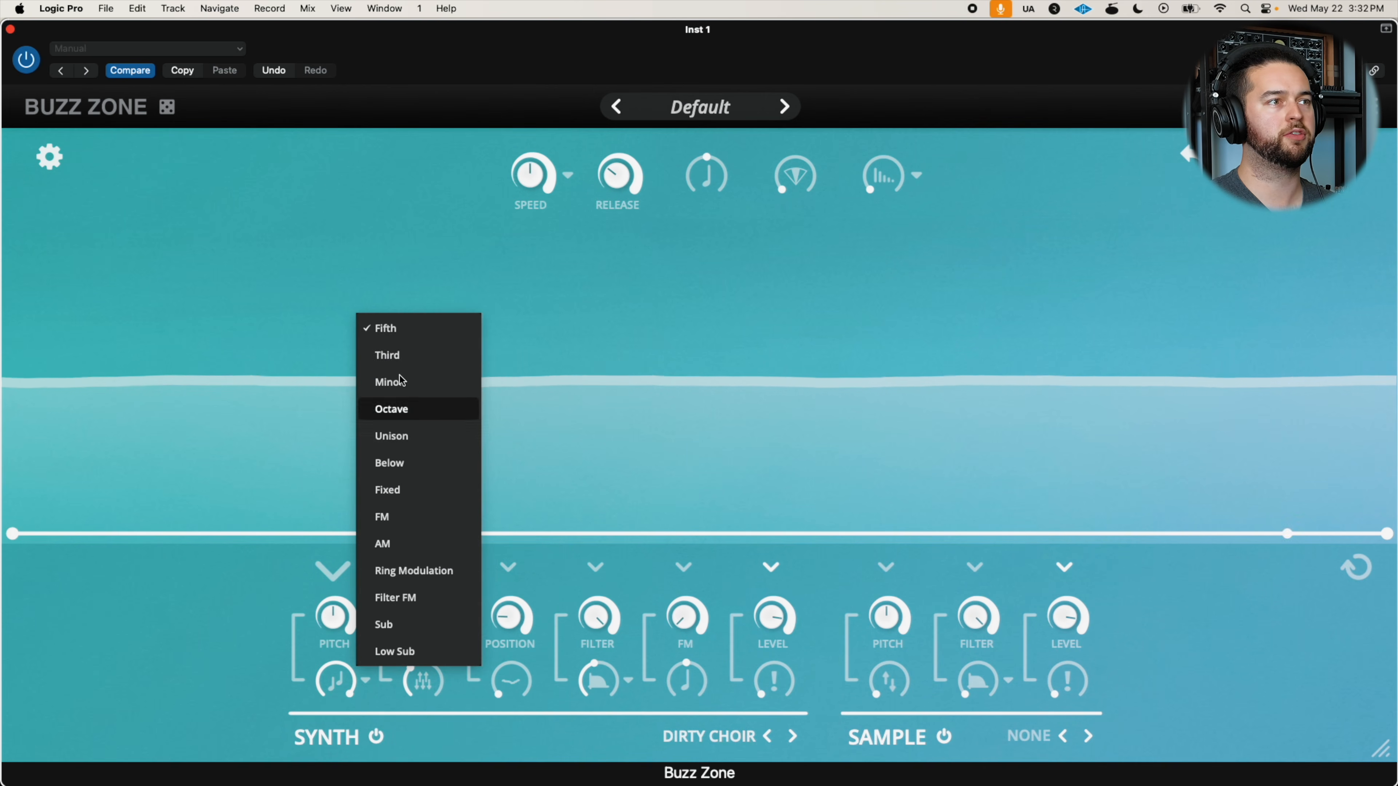
{"action": "left_click", "coordinate": [395, 353]}
{"action": "left_click", "coordinate": [366, 681]}
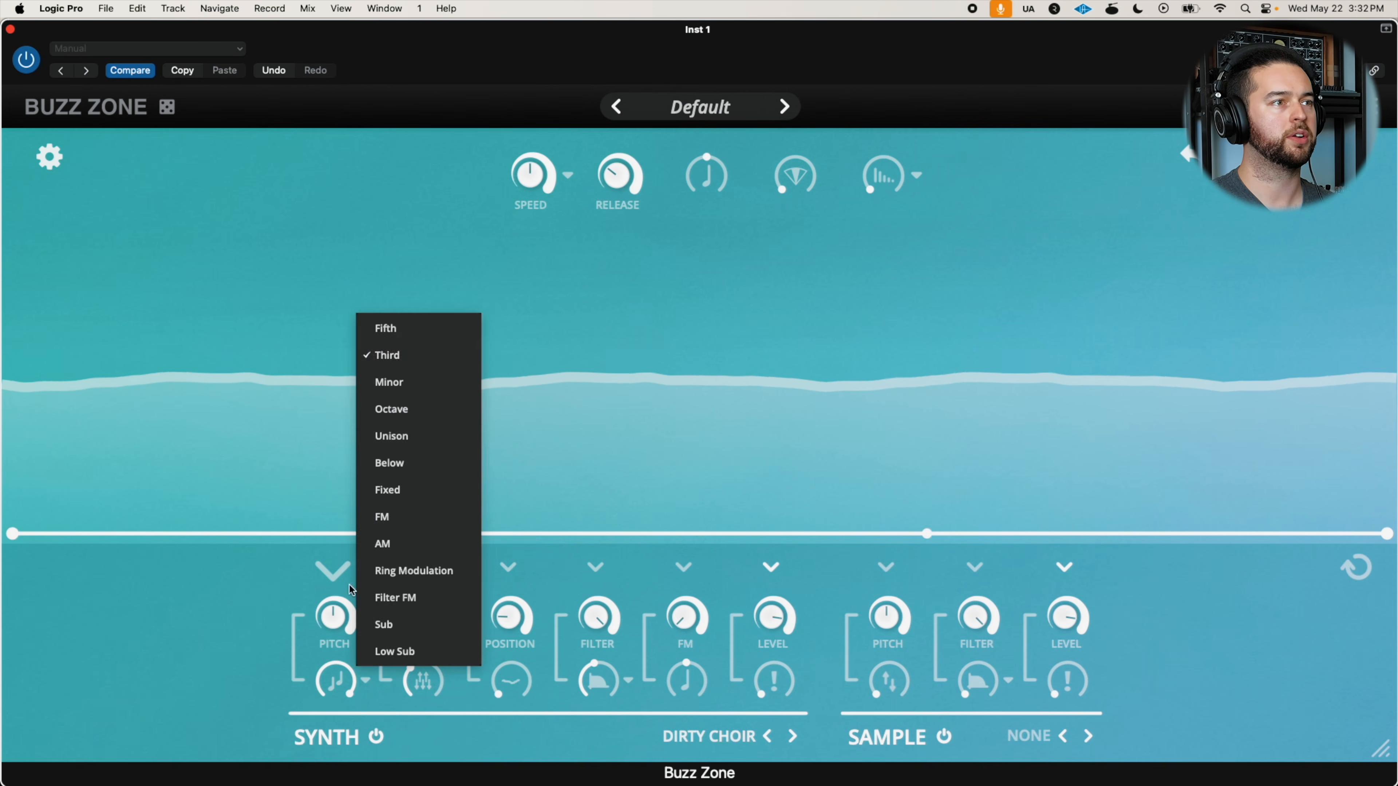
{"action": "left_click", "coordinate": [396, 408]}
Try the Below mode for the synth's pitch blend and set it to Unison
{"action": "left_click", "coordinate": [361, 683]}
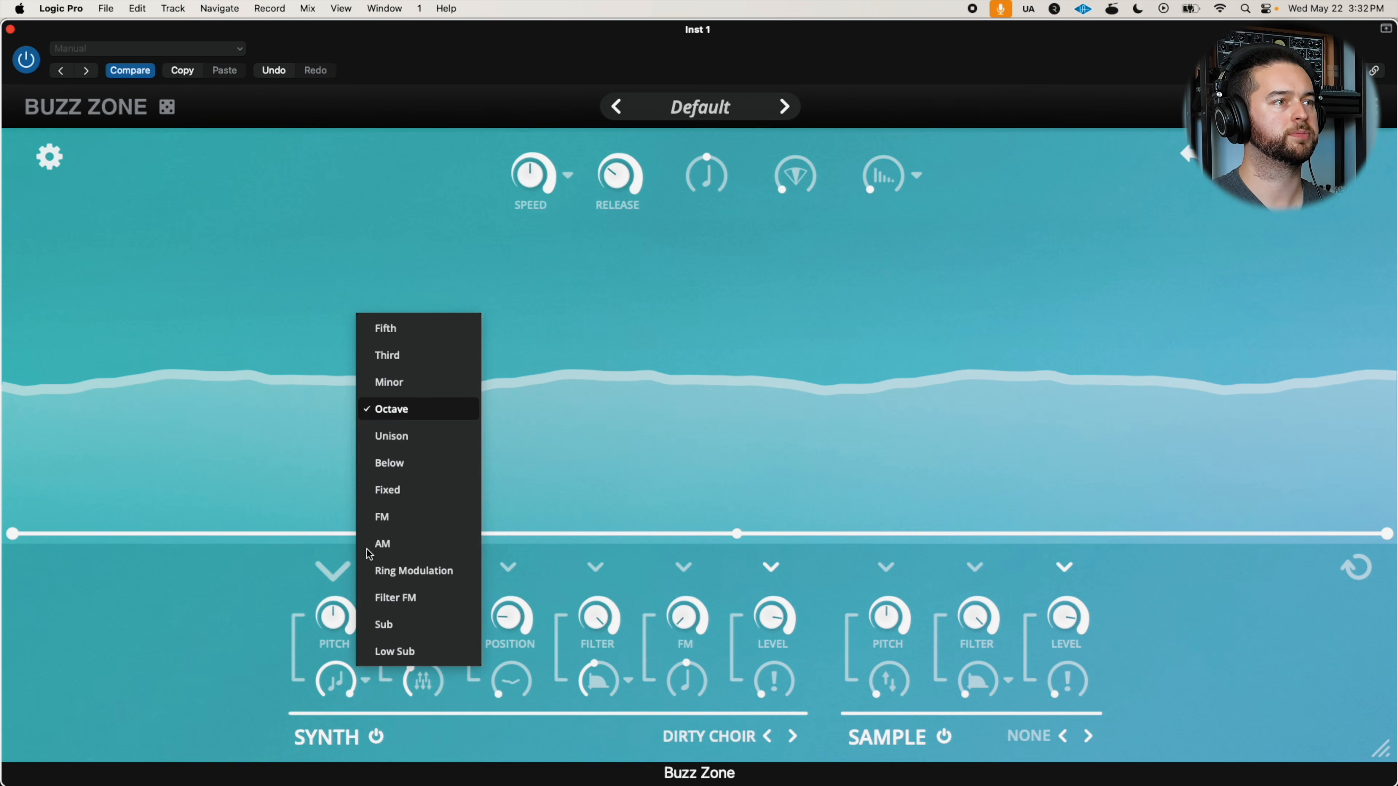
{"action": "left_click", "coordinate": [401, 455]}
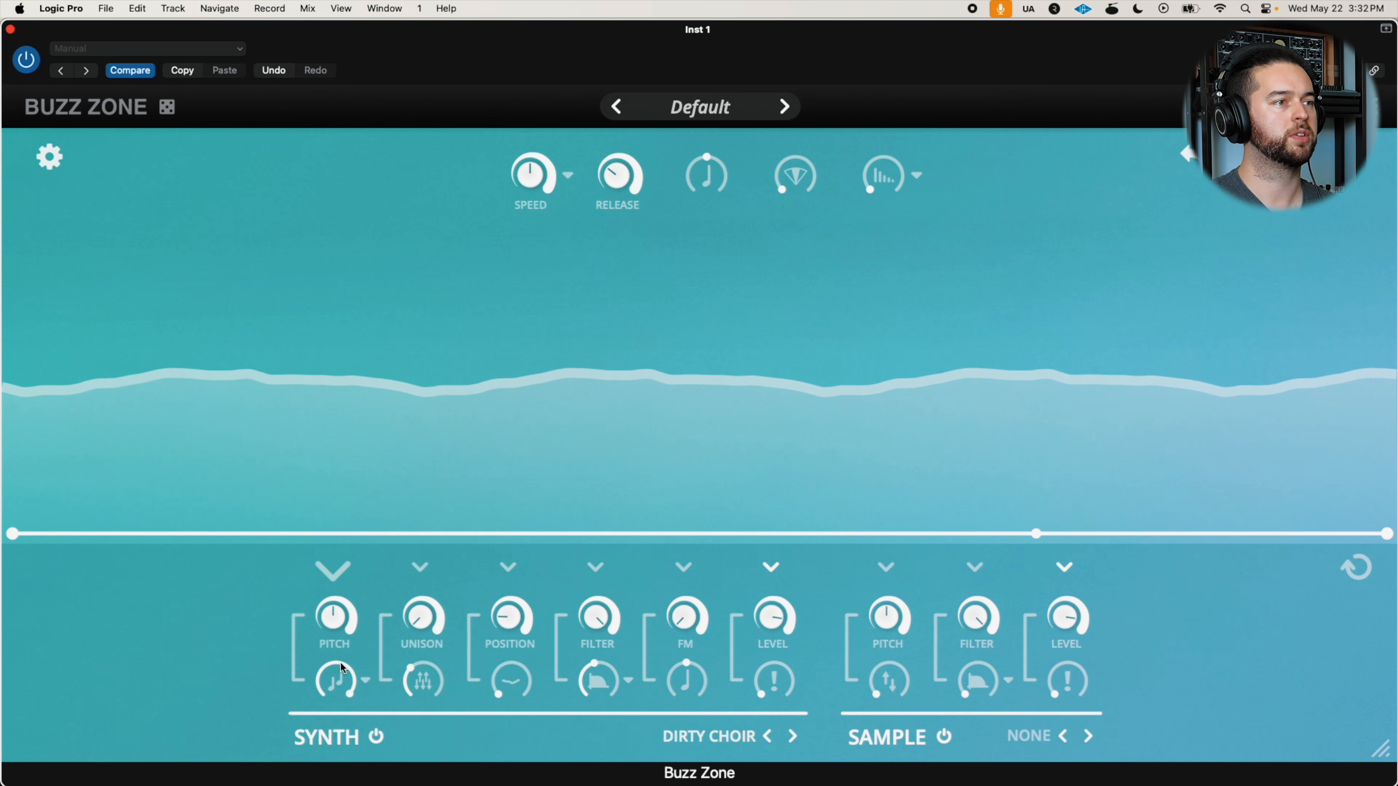
{"action": "left_click", "coordinate": [363, 681]}
{"action": "left_click", "coordinate": [409, 437]}
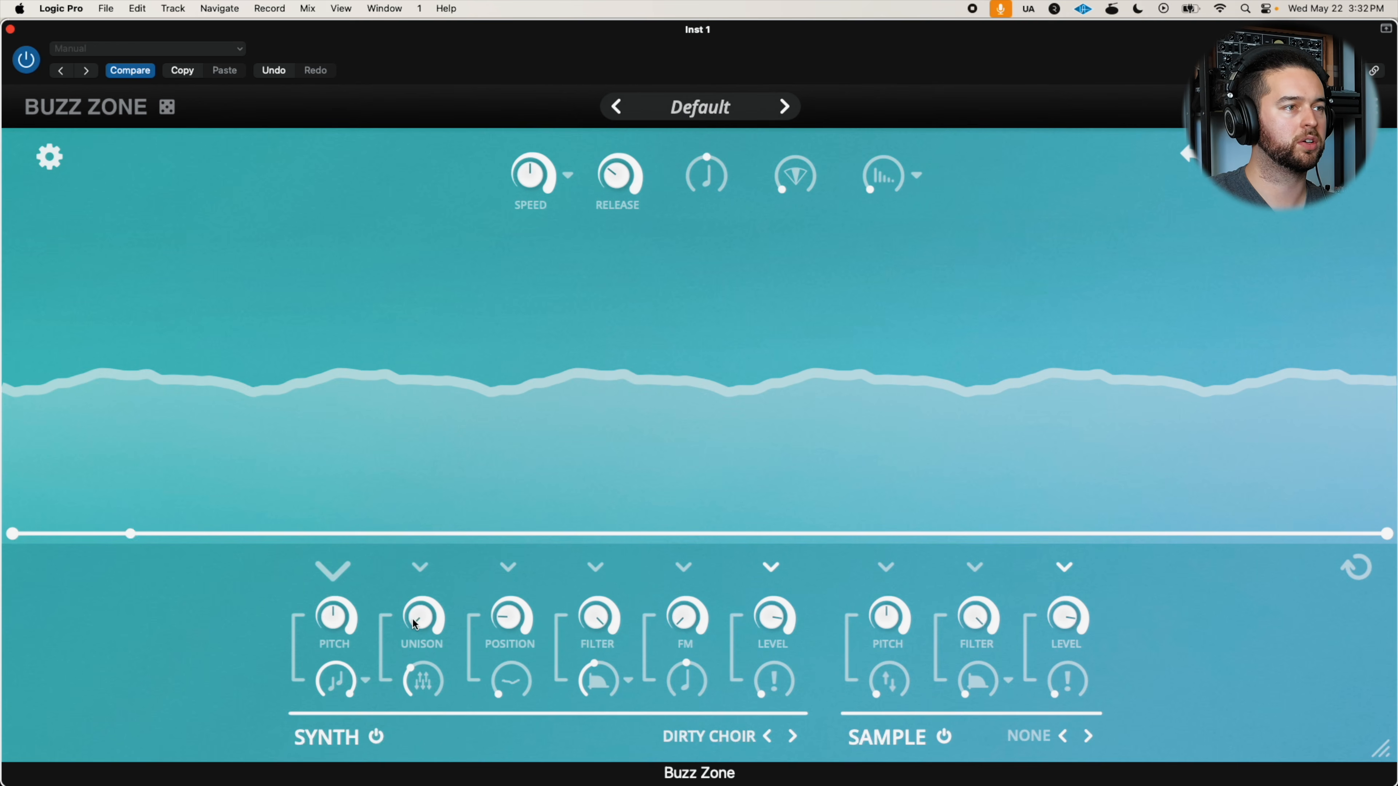
Lower the control beneath the synth's Unison slightly and raise the Unison amount well past halfway
{"action": "mouse_move", "coordinate": [404, 682]}
{"action": "left_mouse_down"}
{"action": "mouse_move", "coordinate": [461, 581]}
{"action": "mouse_move", "coordinate": [403, 682]}
{"action": "left_mouse_up"}
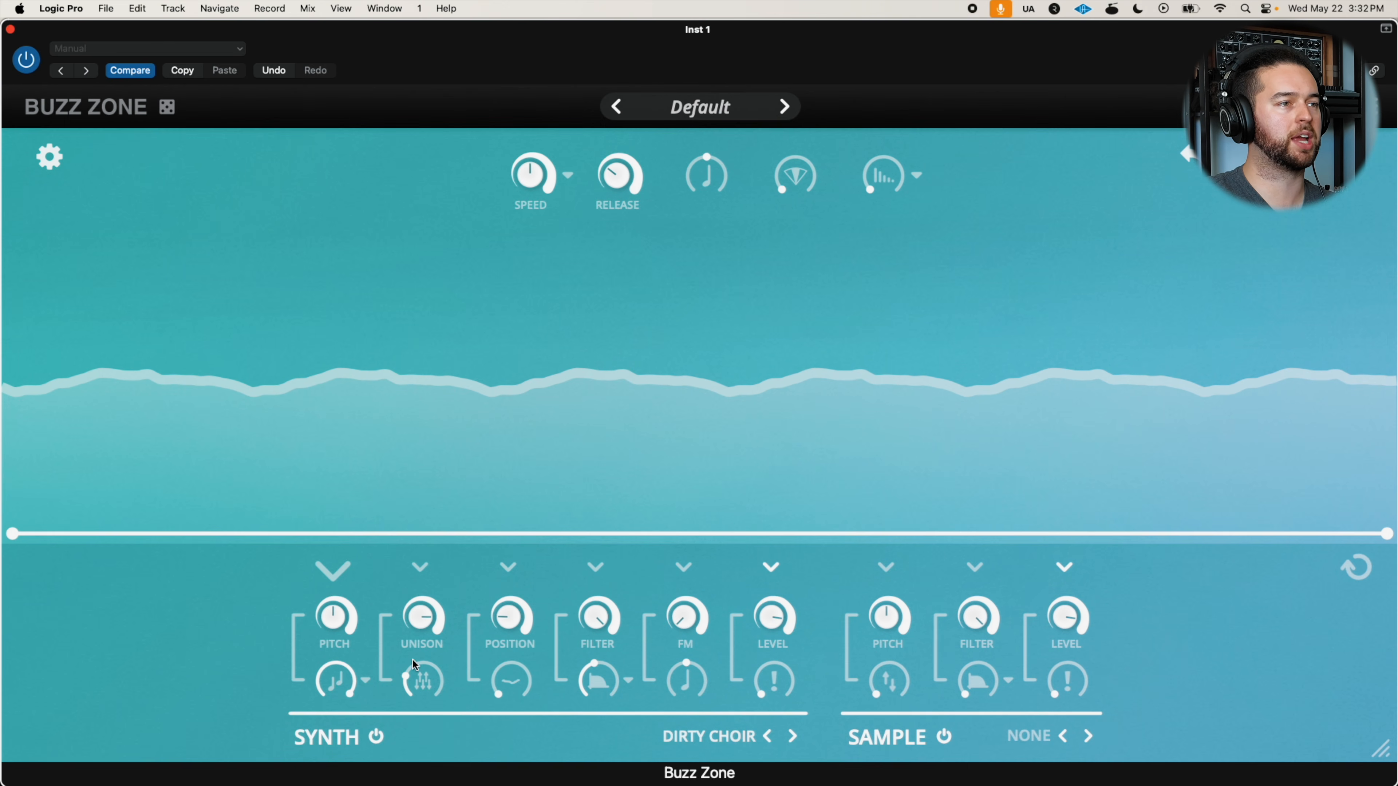
{"action": "left_click_drag", "start_coordinate": [422, 616], "coordinate": [422, 647]}
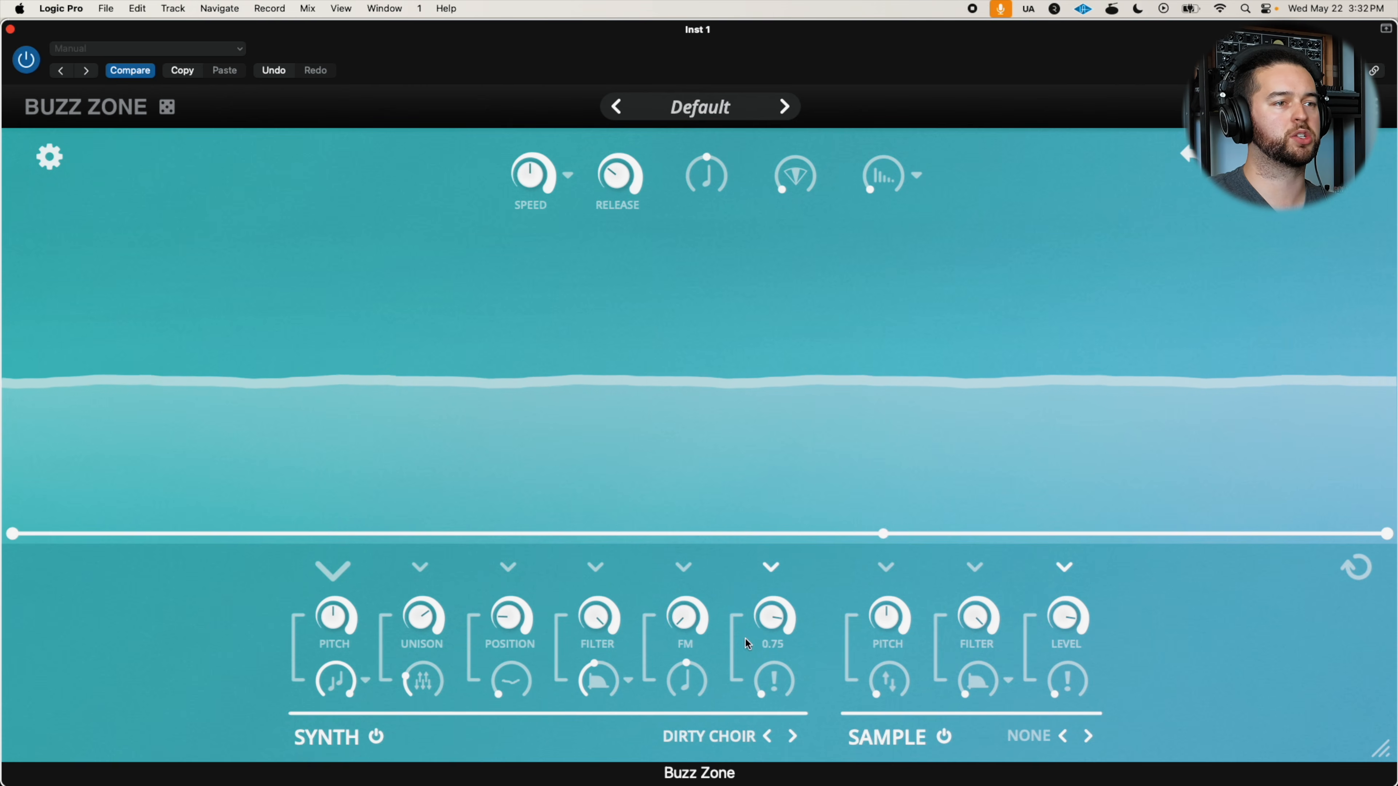
Load the Analog wavetable from the Basics category into the synth
{"action": "left_click", "coordinate": [724, 738]}
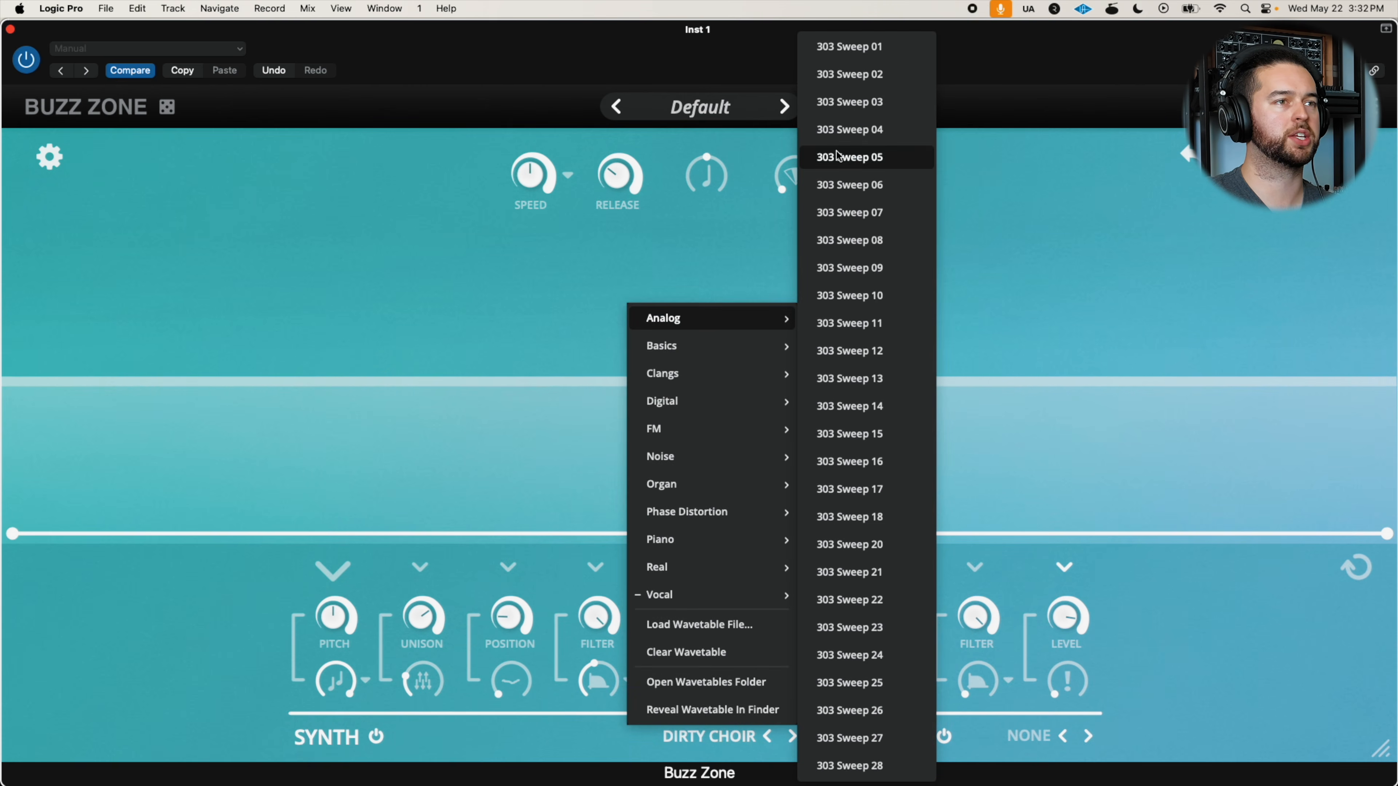
{"action": "left_click", "coordinate": [822, 343]}
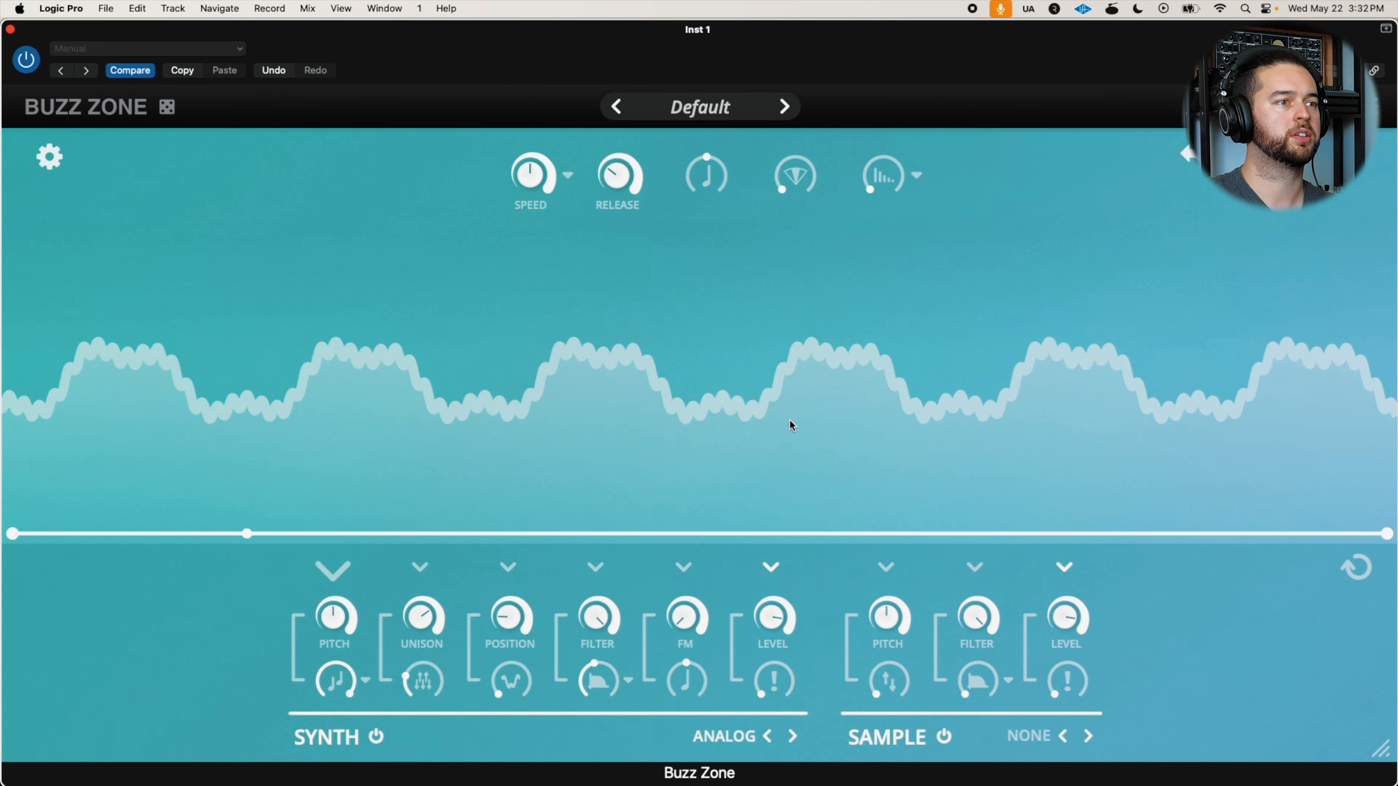
{"action": "left_click", "coordinate": [737, 735]}
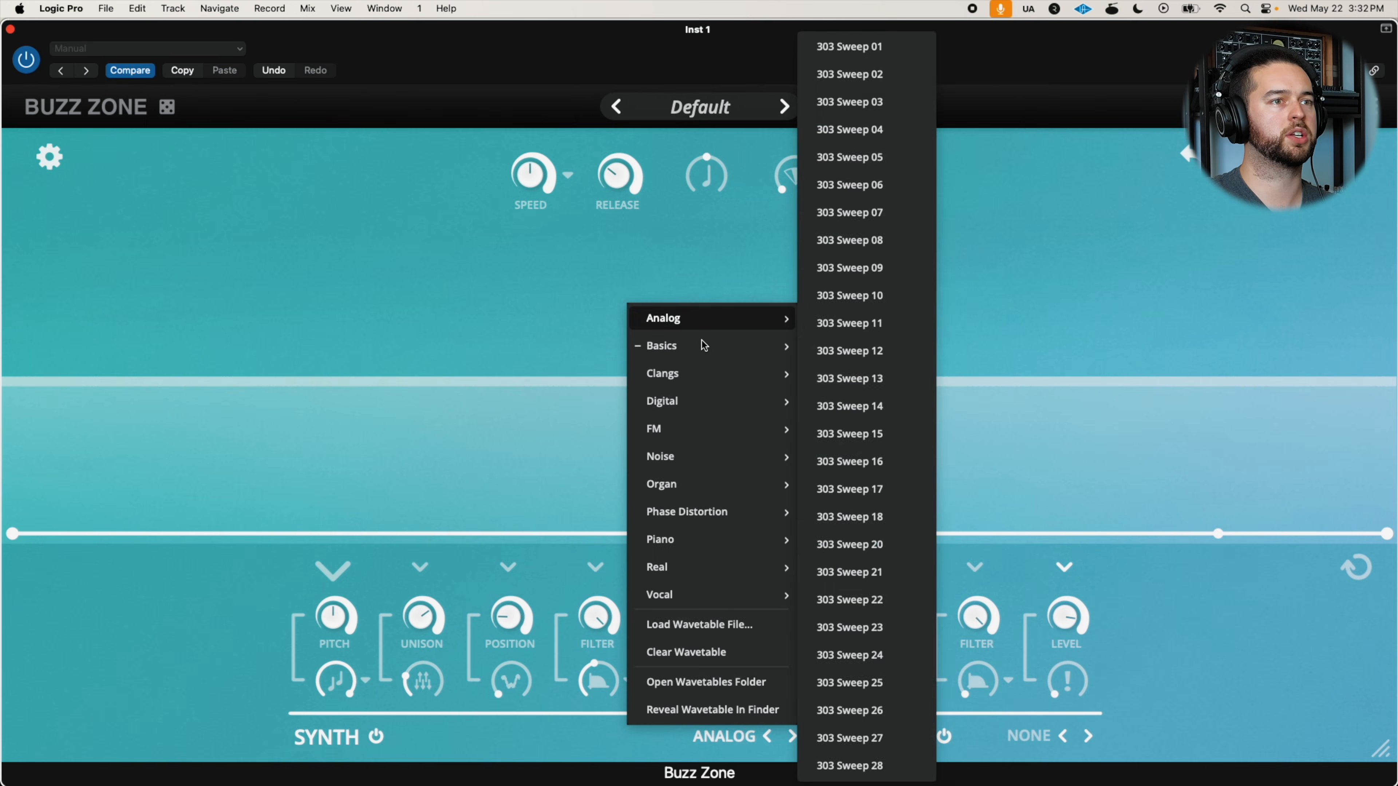
{"action": "mouse_move", "coordinate": [771, 346]}
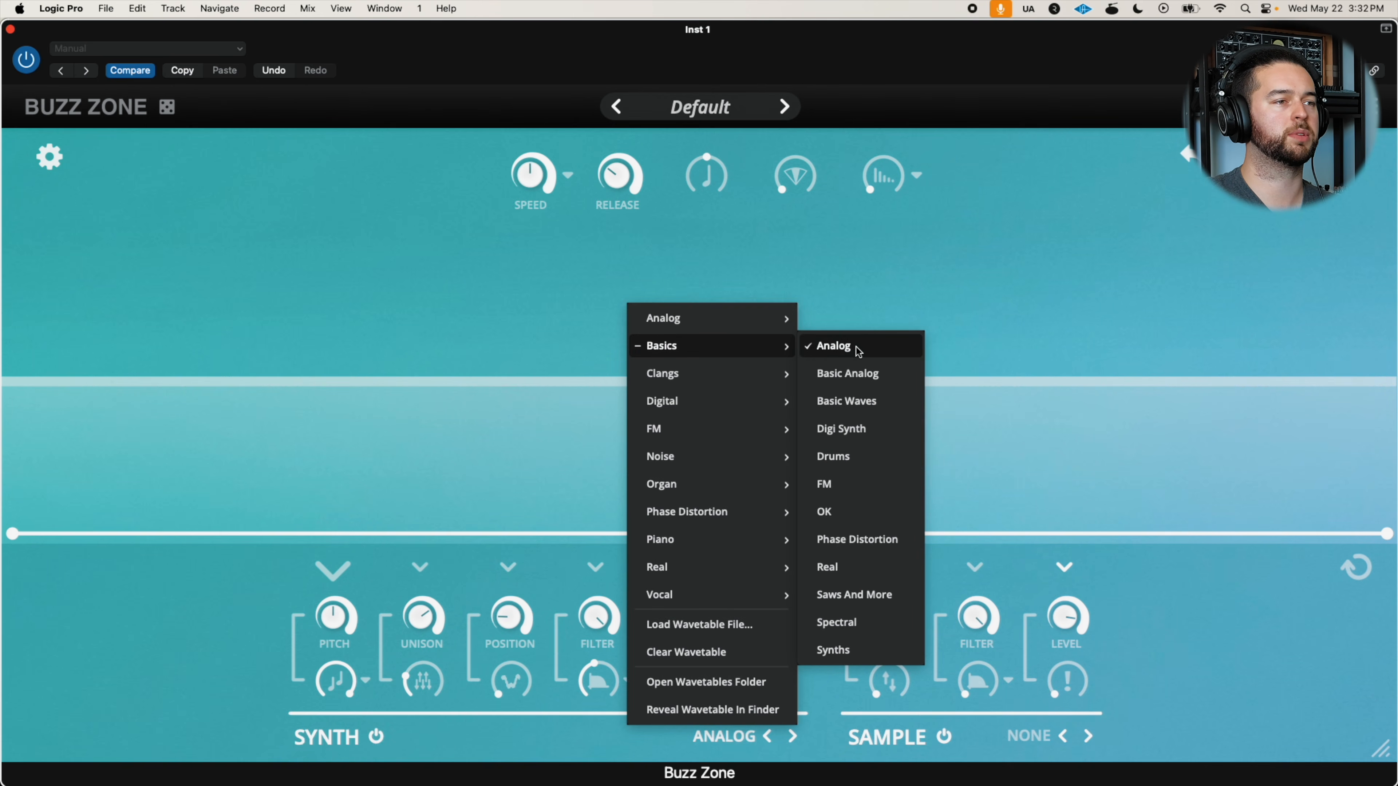
{"action": "left_click", "coordinate": [856, 347]}
Lower the synth's Position to minimum and raise its Unison to maximum
{"action": "left_click_drag", "start_coordinate": [510, 617], "coordinate": [540, 779]}
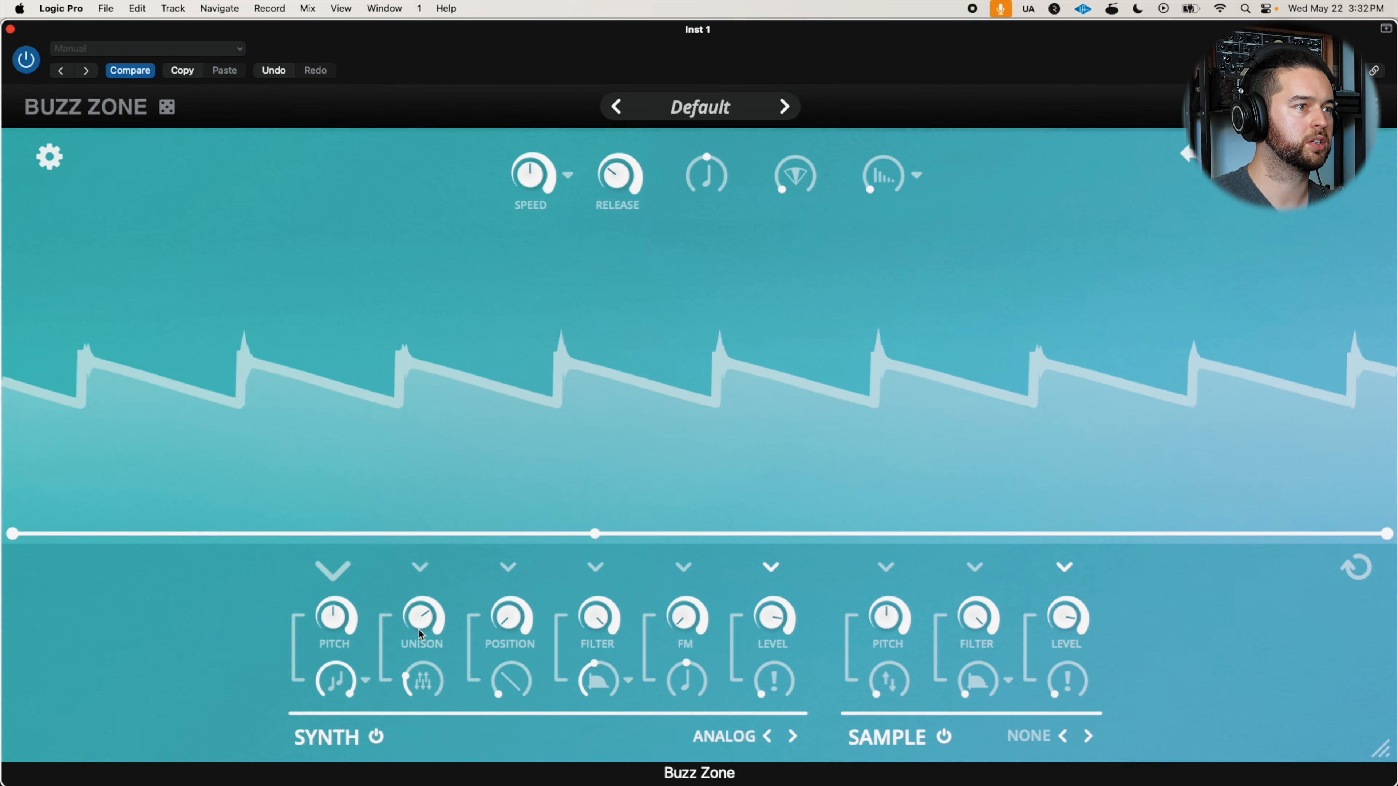
{"action": "left_click_drag", "start_coordinate": [415, 675], "coordinate": [433, 546]}
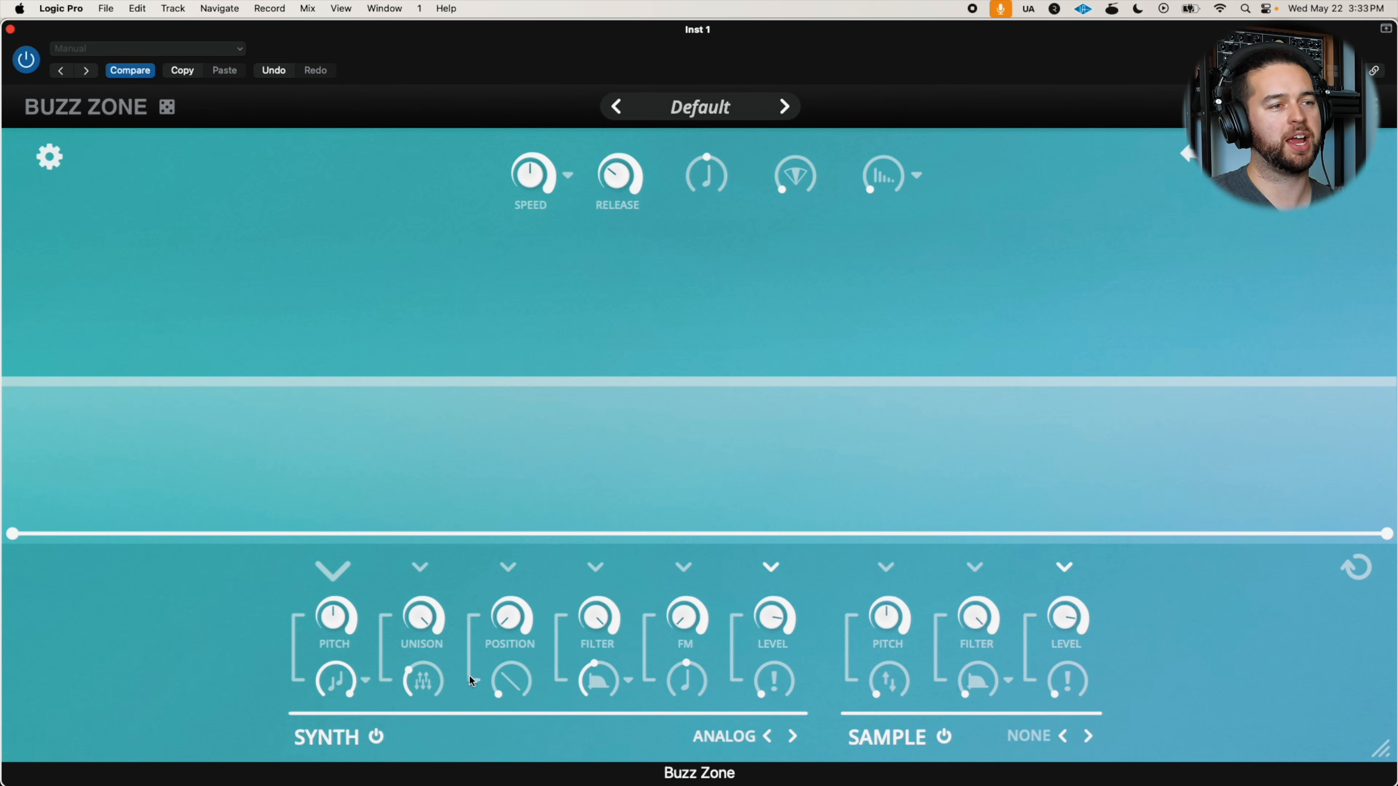
Replace the synth's wavetable with Dirty Choir from the Vocal category
{"action": "left_click", "coordinate": [755, 747]}
{"action": "mouse_move", "coordinate": [677, 578]}
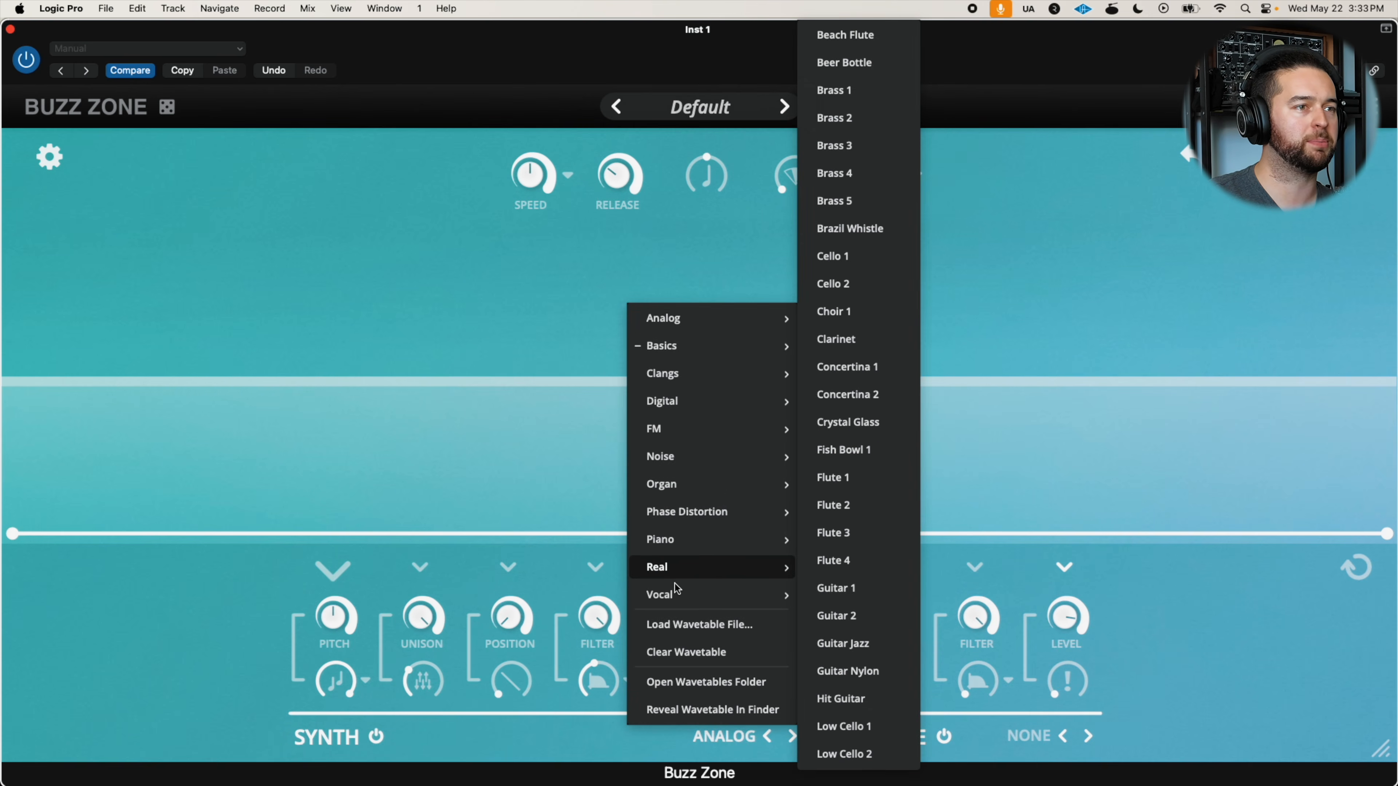
{"action": "left_click", "coordinate": [868, 228]}
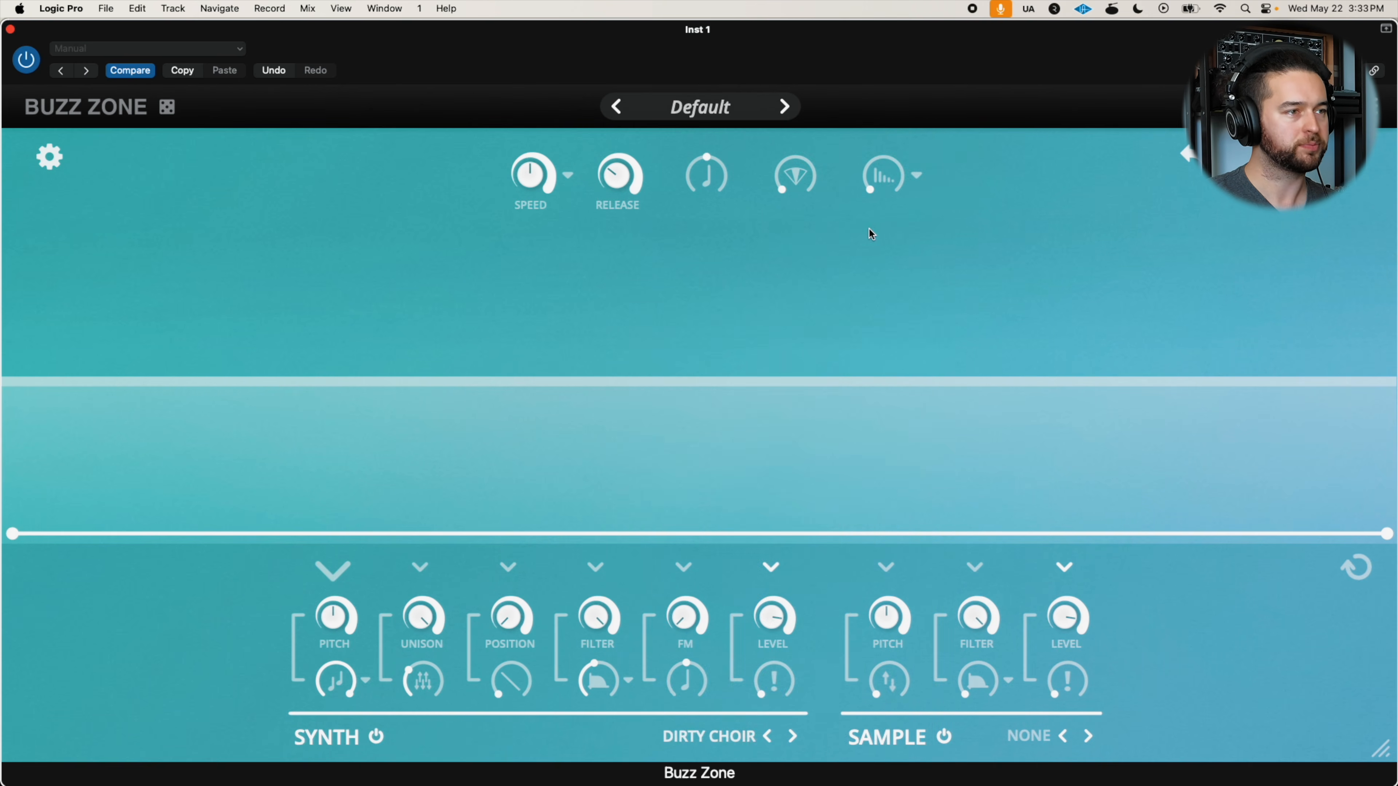
Reduce the synth's Unison to a low amount and raise the wave-shaping control beneath Position partway
{"action": "left_click_drag", "start_coordinate": [423, 632], "coordinate": [368, 769]}
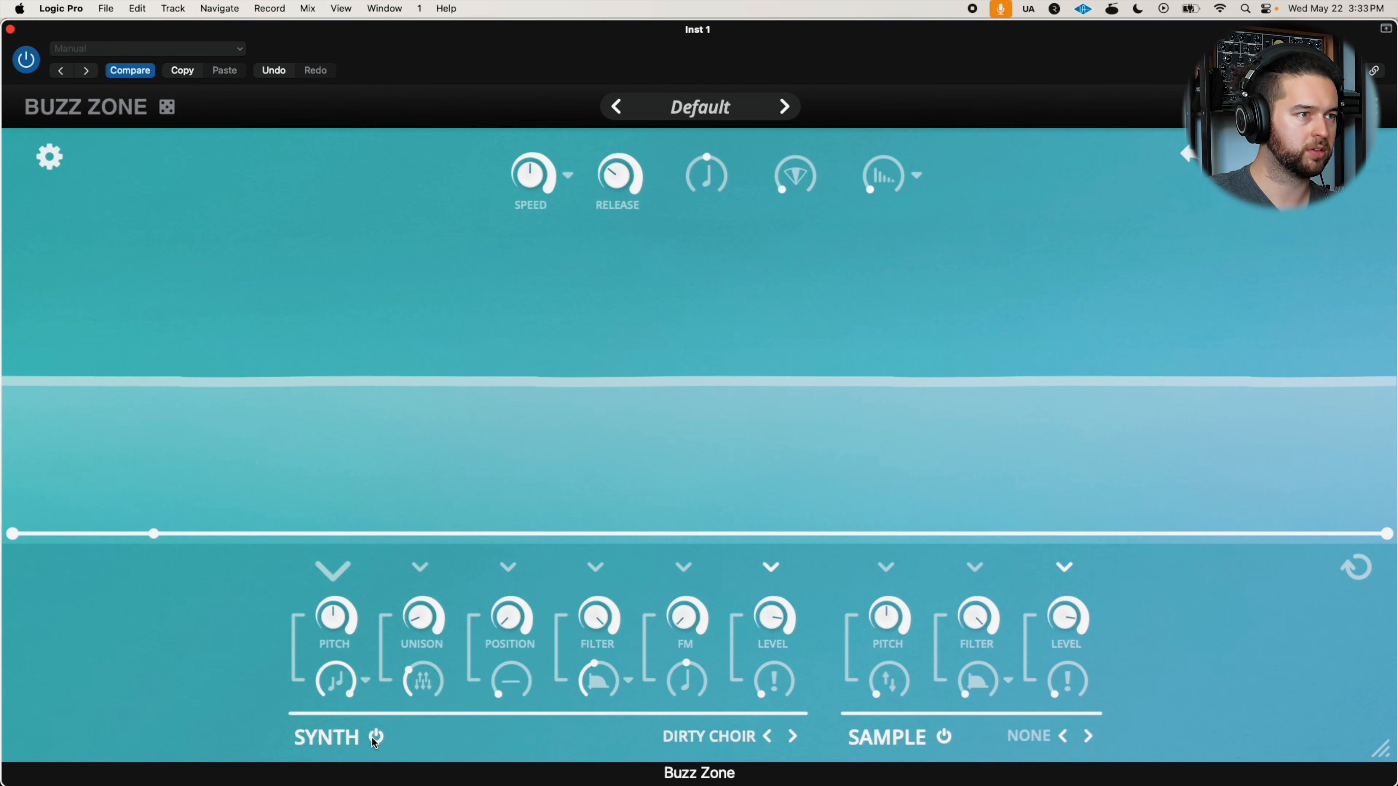
{"action": "left_click_drag", "start_coordinate": [499, 676], "coordinate": [546, 574]}
{"action": "left_click", "coordinate": [501, 667]}
{"action": "left_click_drag", "start_coordinate": [400, 691], "coordinate": [424, 561]}
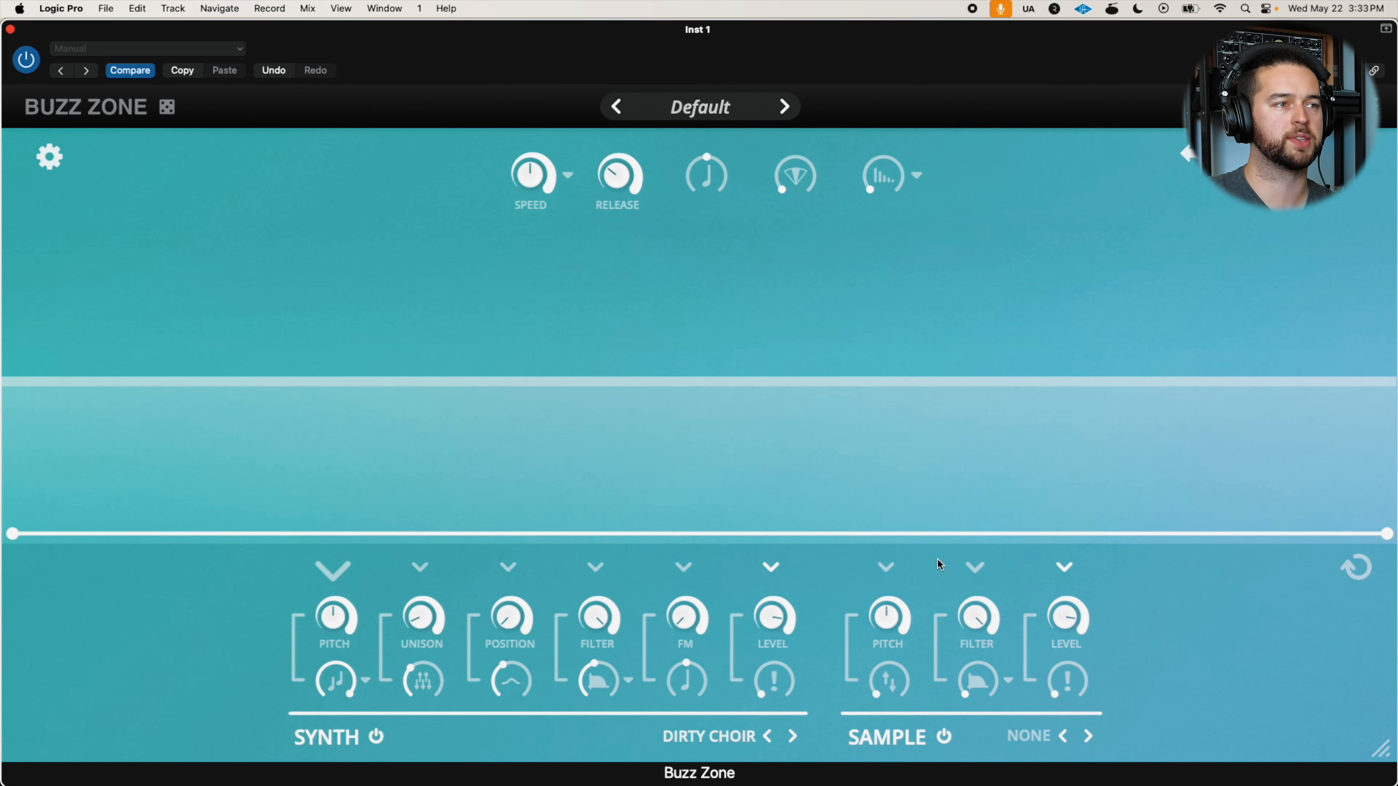
Shape the synth's Pitch envelope to fall steeply from a high start point to an added baseline point close to the beginning
{"action": "left_click", "coordinate": [509, 567]}
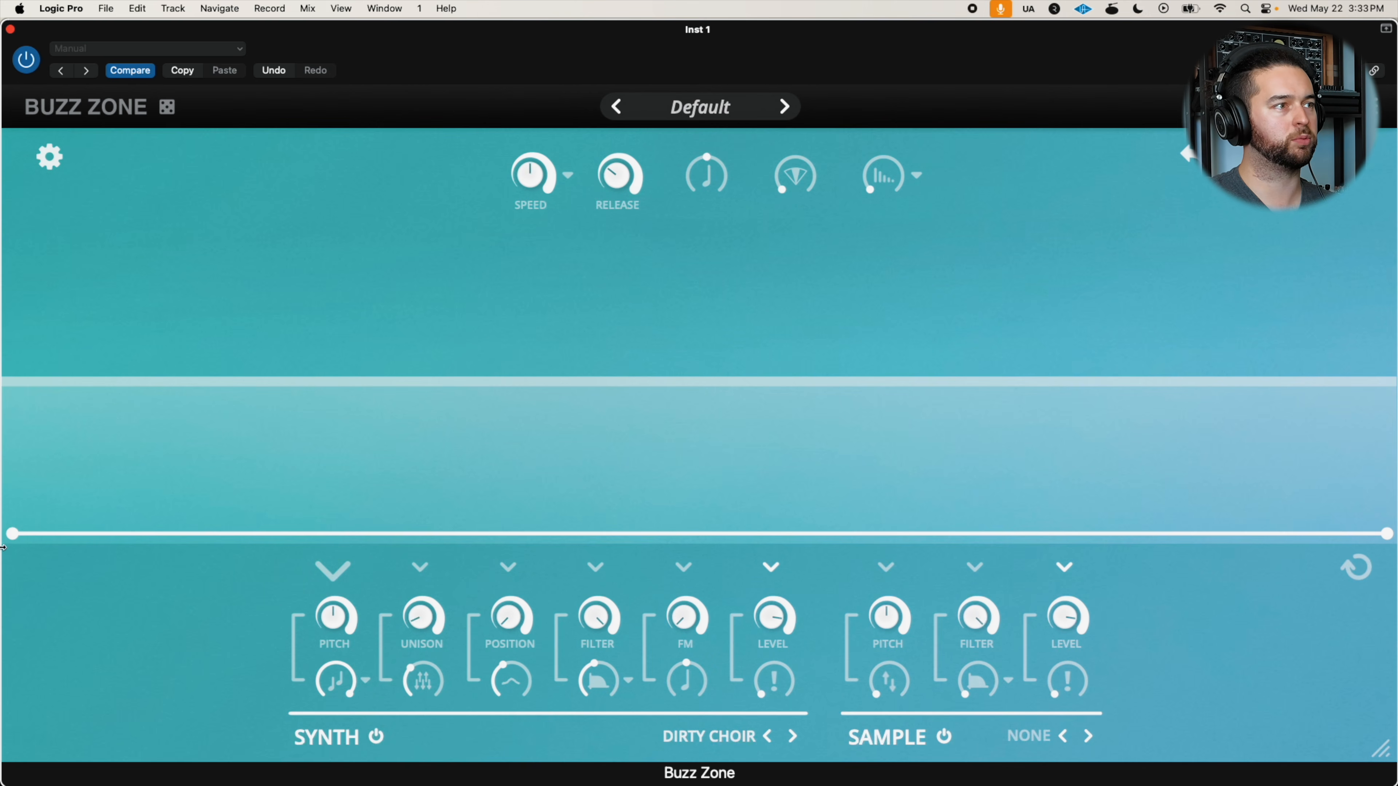
{"action": "left_click", "coordinate": [177, 530]}
{"action": "left_click_drag", "start_coordinate": [12, 533], "coordinate": [19, 243]}
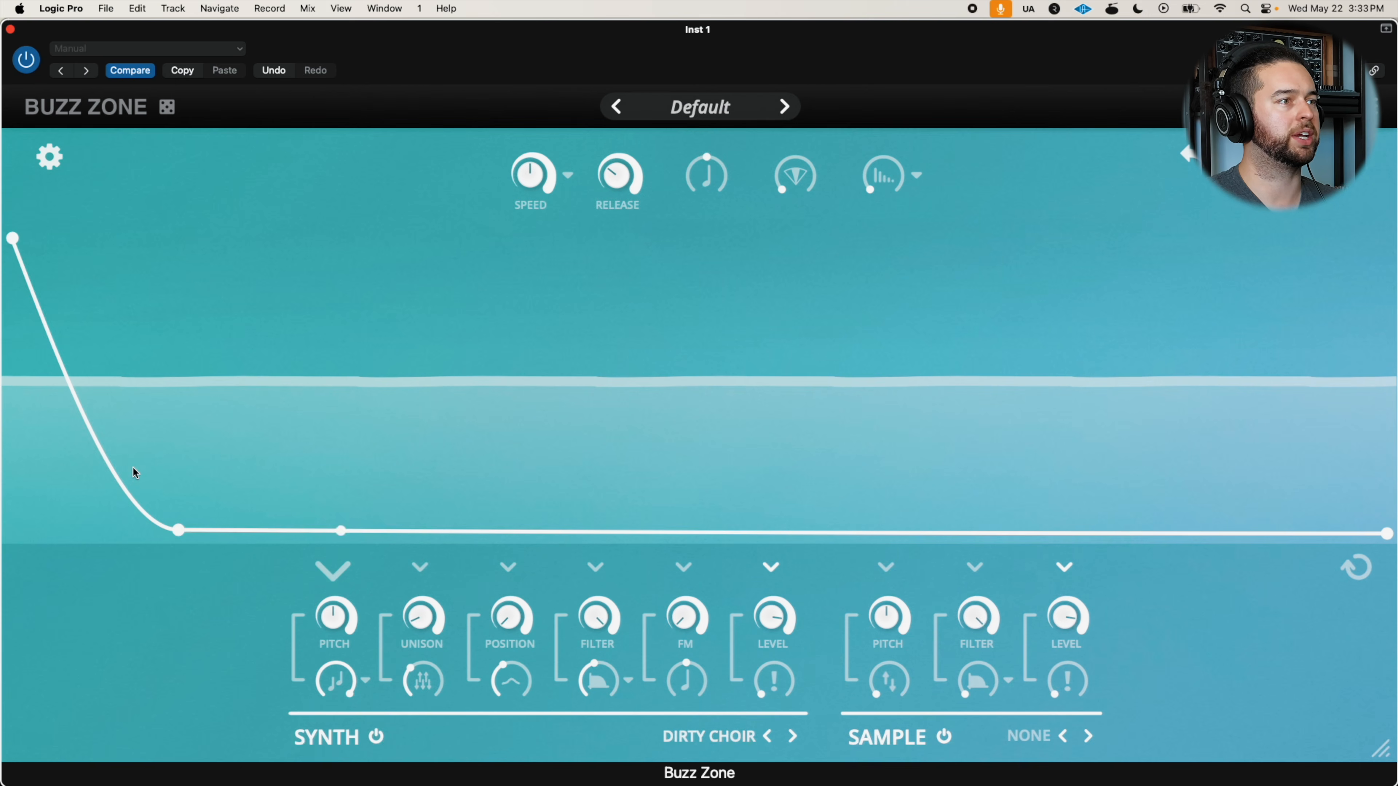
{"action": "left_click_drag", "start_coordinate": [172, 522], "coordinate": [94, 538]}
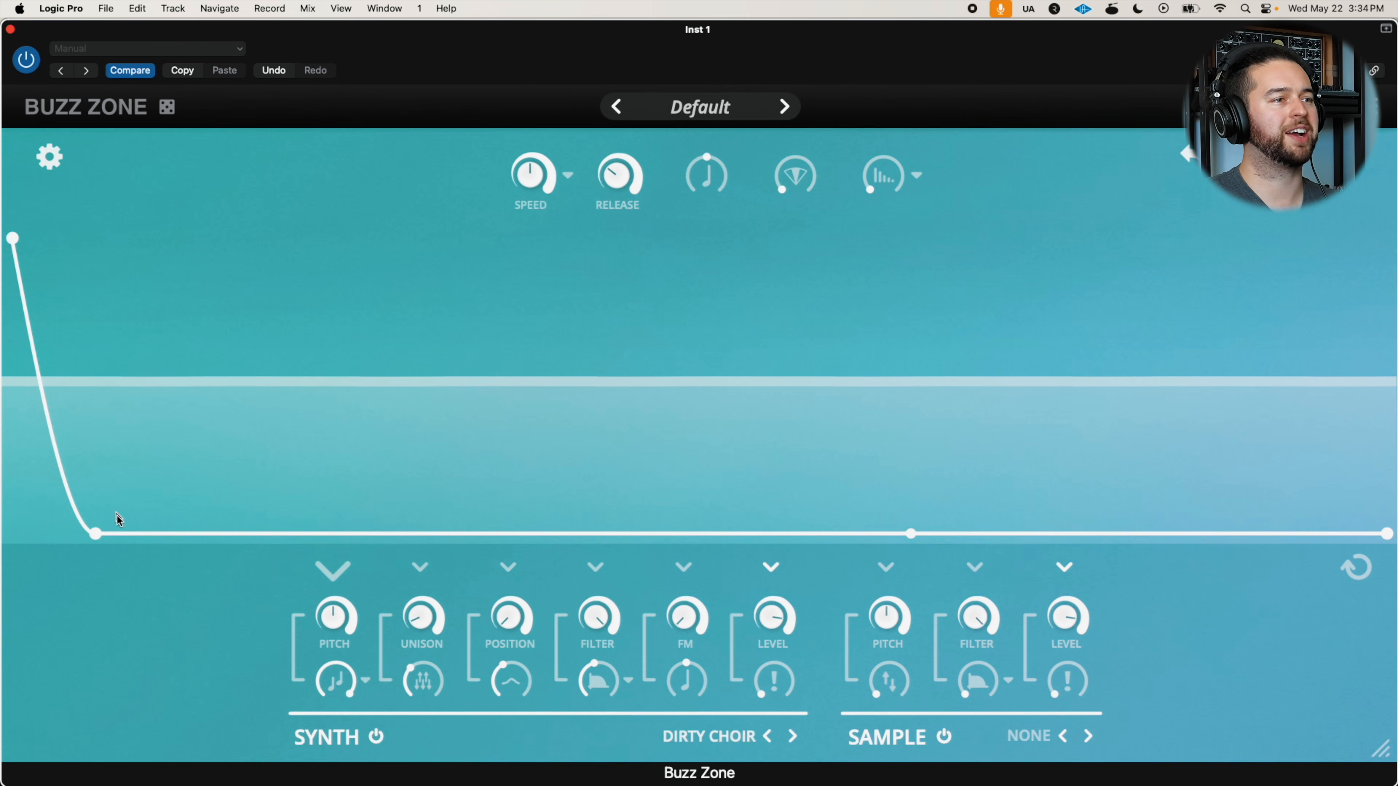
Shape the synth's Unison envelope to fall gradually from a start point somewhat below the middle down to the baseline
{"action": "left_click", "coordinate": [422, 568]}
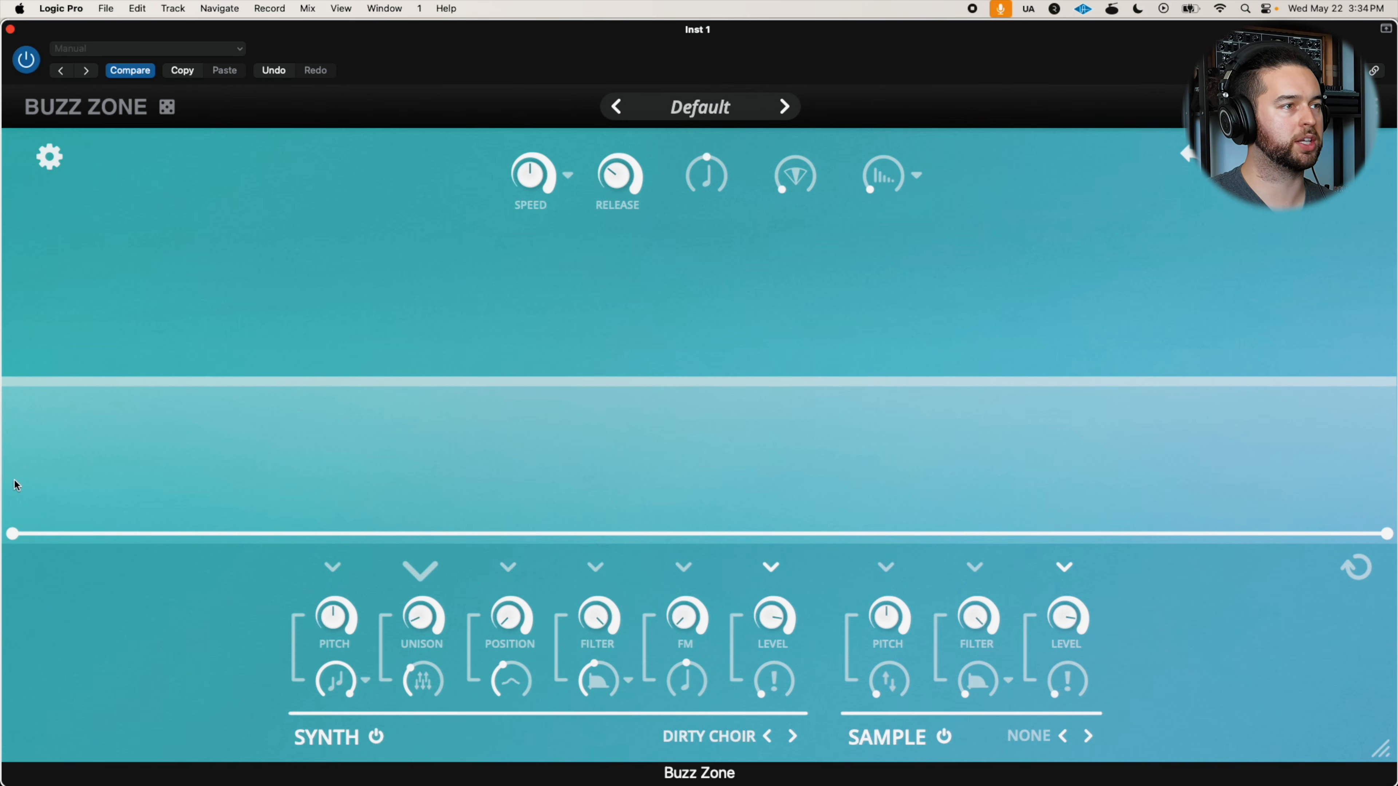
{"action": "left_click_drag", "start_coordinate": [12, 534], "coordinate": [44, 118]}
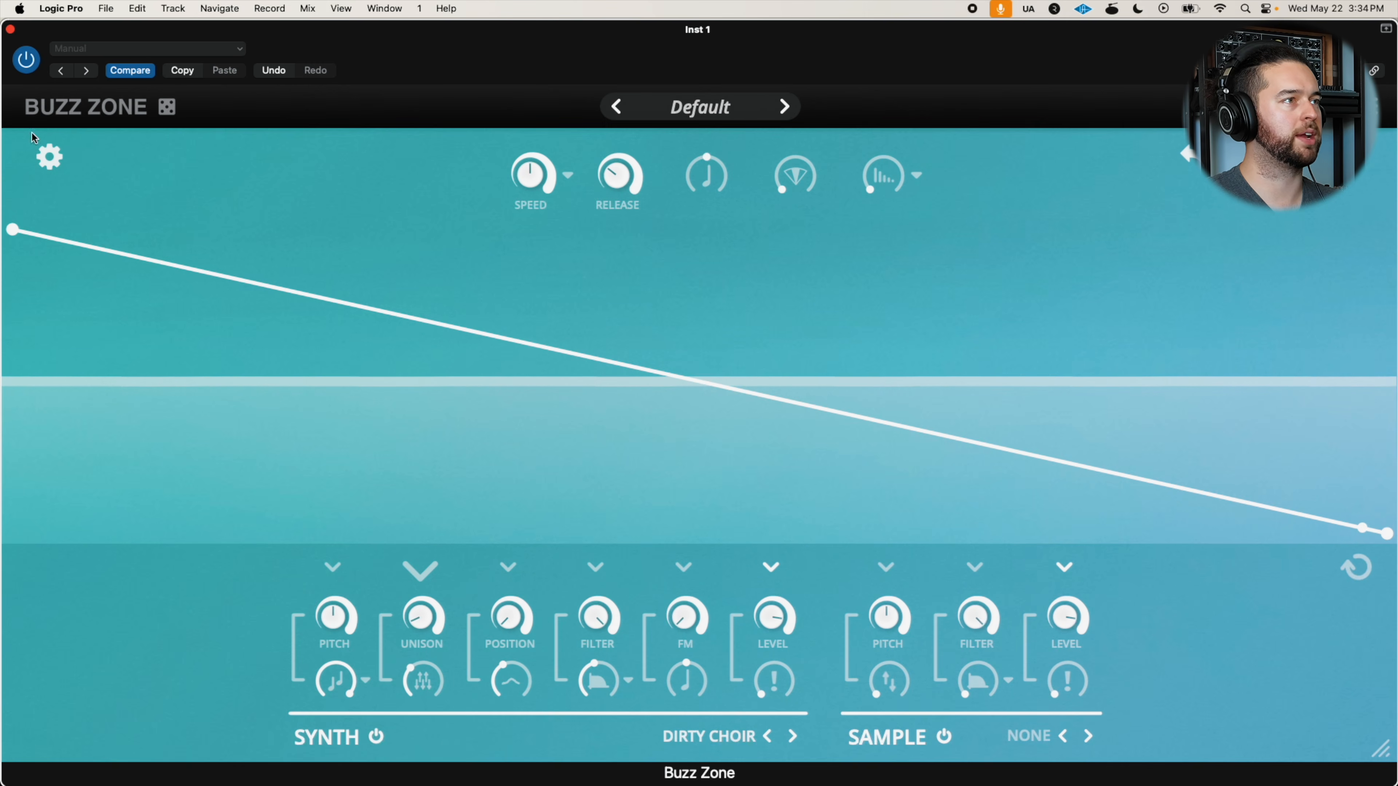
{"action": "left_click_drag", "start_coordinate": [12, 230], "coordinate": [12, 410]}
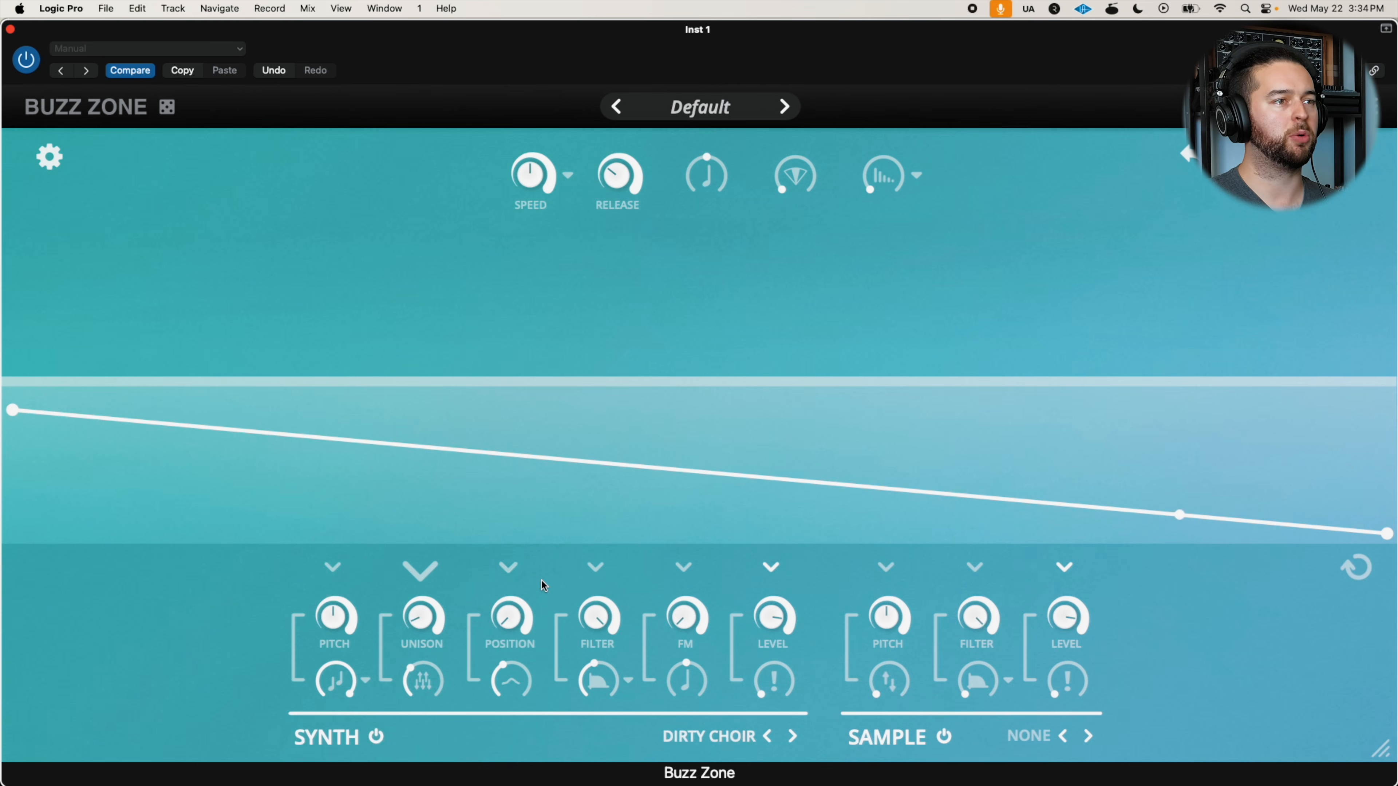
Lower the wave-shaping control beneath the synth's Position and raise Position partway, with the Position envelope displayed
{"action": "left_click", "coordinate": [501, 573]}
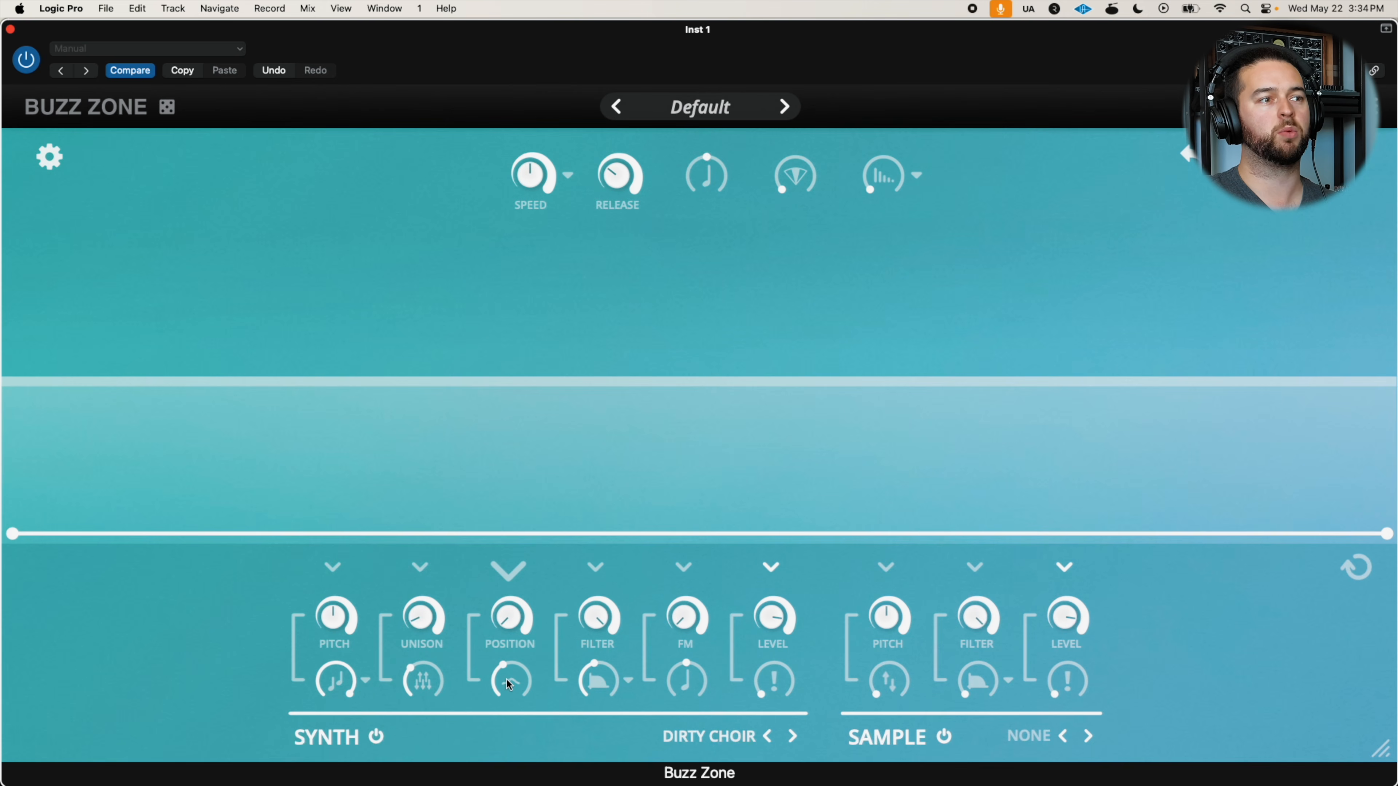
{"action": "left_click_drag", "start_coordinate": [506, 665], "coordinate": [499, 677]}
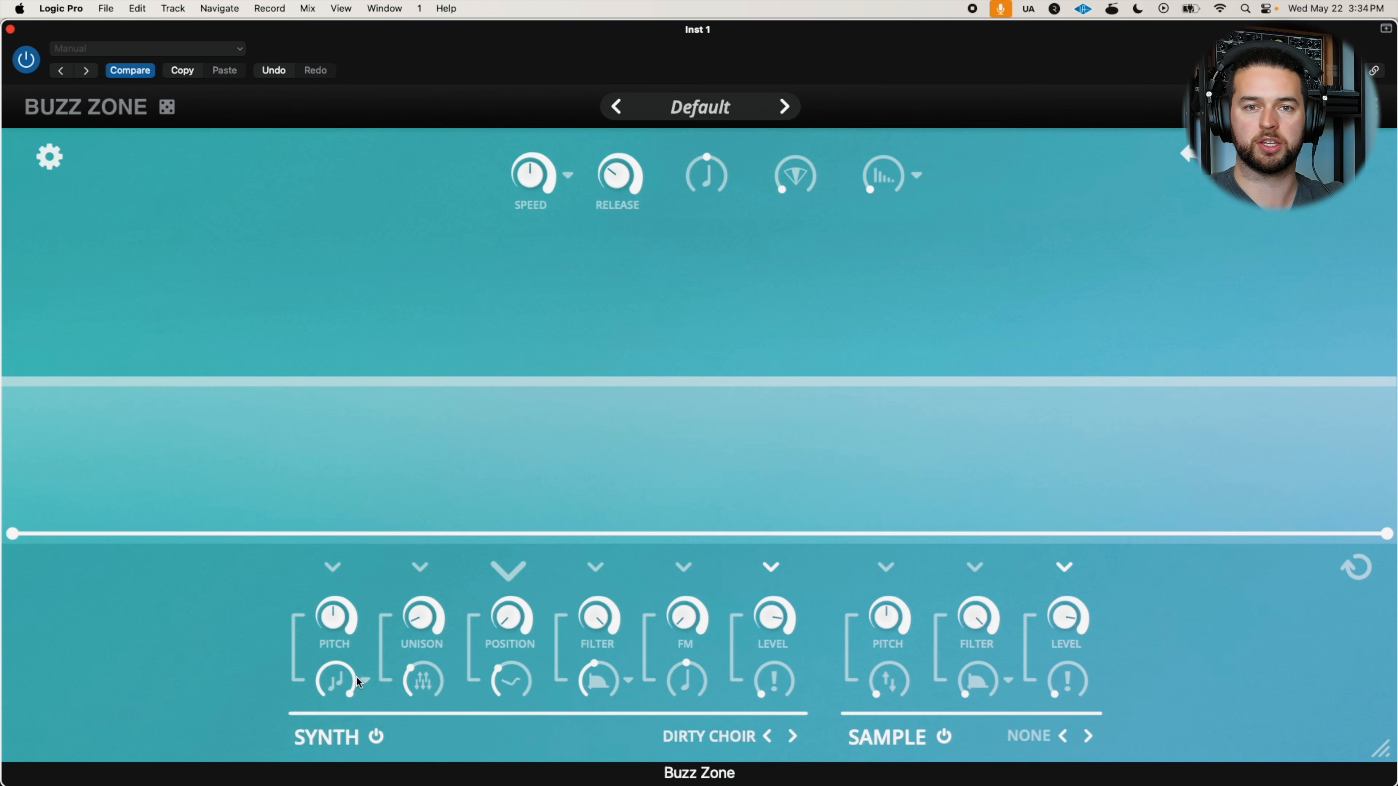
{"action": "left_click_drag", "start_coordinate": [496, 680], "coordinate": [495, 683]}
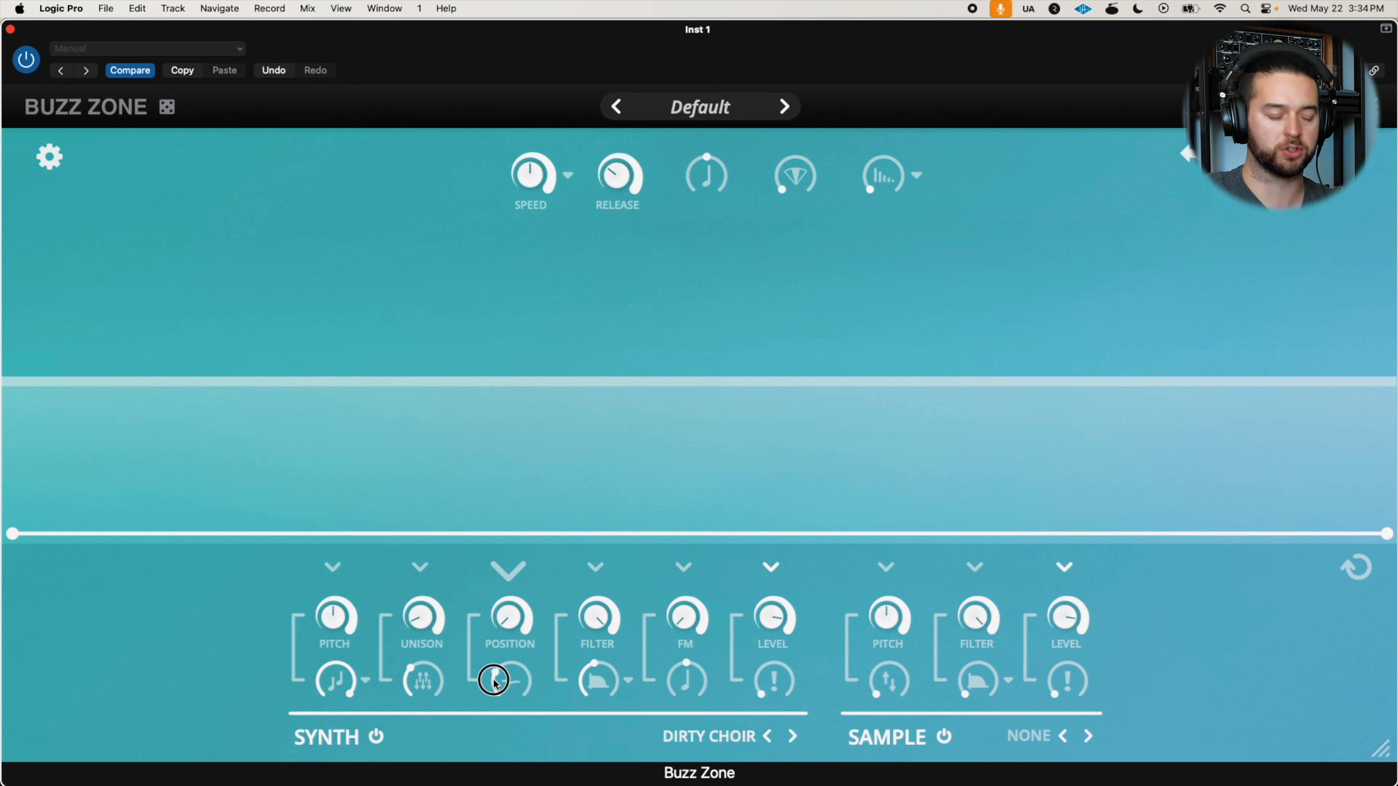
{"action": "mouse_move", "coordinate": [495, 684]}
{"action": "left_mouse_down"}
{"action": "mouse_move", "coordinate": [538, 584]}
{"action": "mouse_move", "coordinate": [493, 674]}
{"action": "mouse_move", "coordinate": [523, 540]}
{"action": "left_mouse_up"}
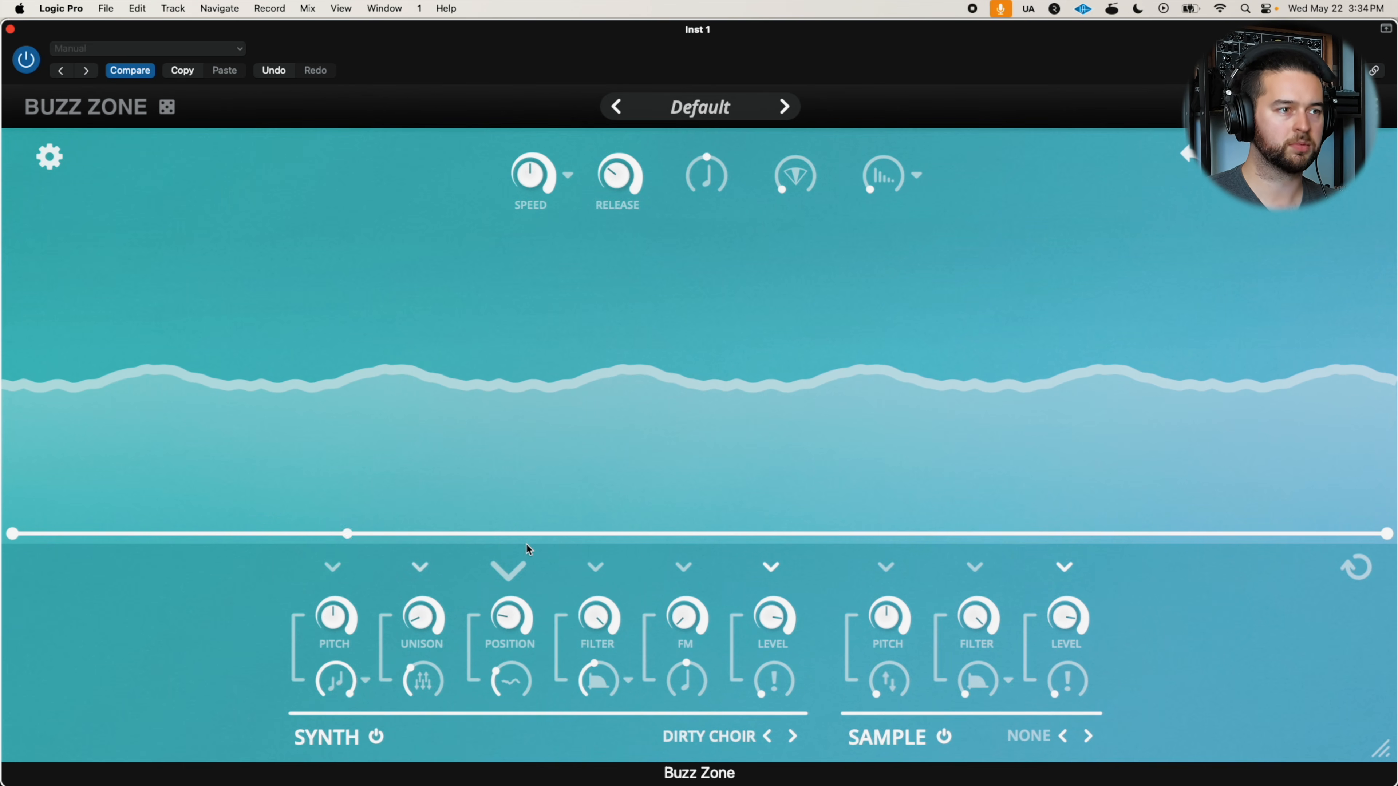
Shape the Position envelope with added points that rise, dip mid-way and rise again near the end, and set its wave-shaping control low
{"action": "left_click_drag", "start_coordinate": [196, 529], "coordinate": [209, 427]}
{"action": "left_click_drag", "start_coordinate": [550, 437], "coordinate": [549, 484]}
{"action": "left_click_drag", "start_coordinate": [782, 501], "coordinate": [783, 503]}
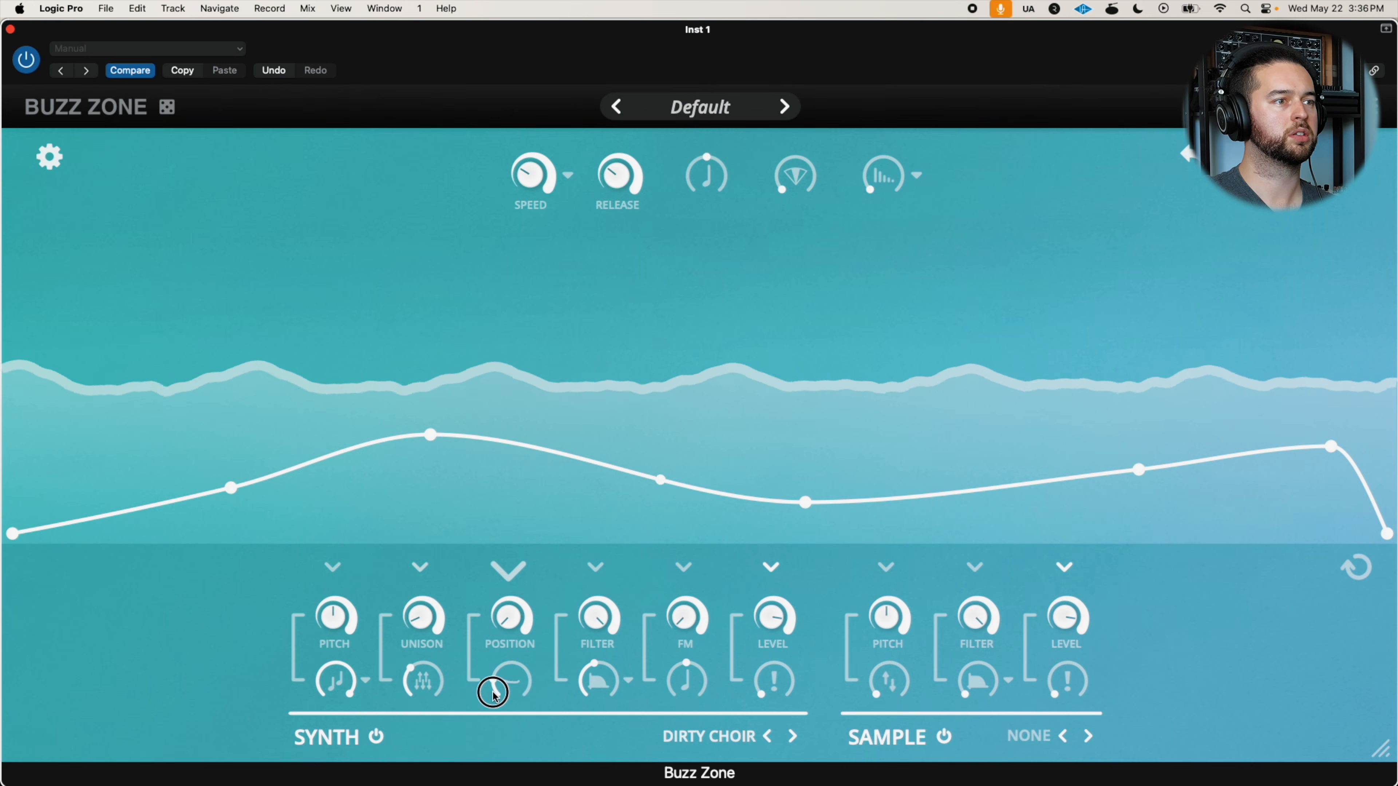
{"action": "mouse_move", "coordinate": [492, 692]}
{"action": "left_mouse_down"}
{"action": "mouse_move", "coordinate": [493, 707]}
{"action": "mouse_move", "coordinate": [491, 682]}
{"action": "left_mouse_up"}
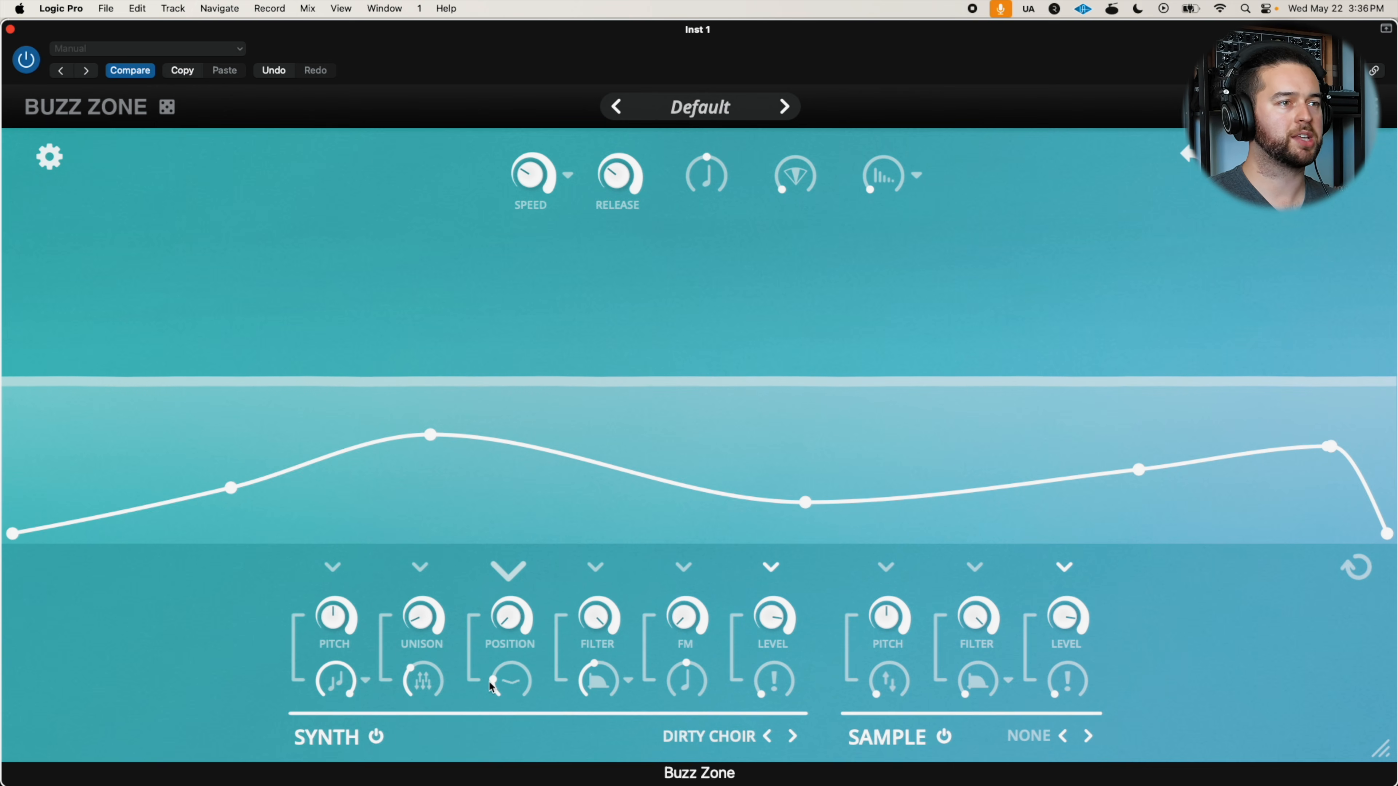
Show the synth's Filter envelope and set the filter type to Ladder
{"action": "left_click", "coordinate": [596, 570]}
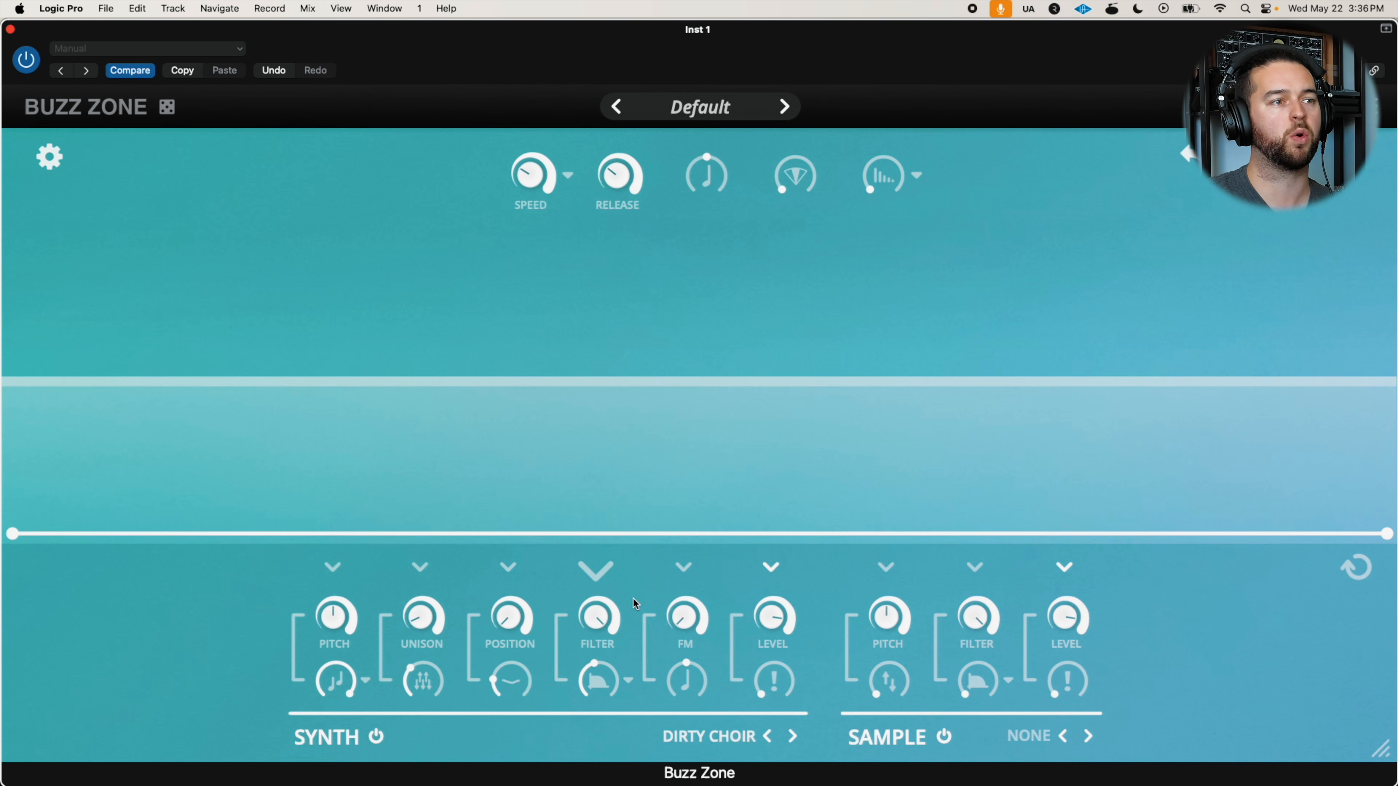
{"action": "left_click", "coordinate": [628, 678]}
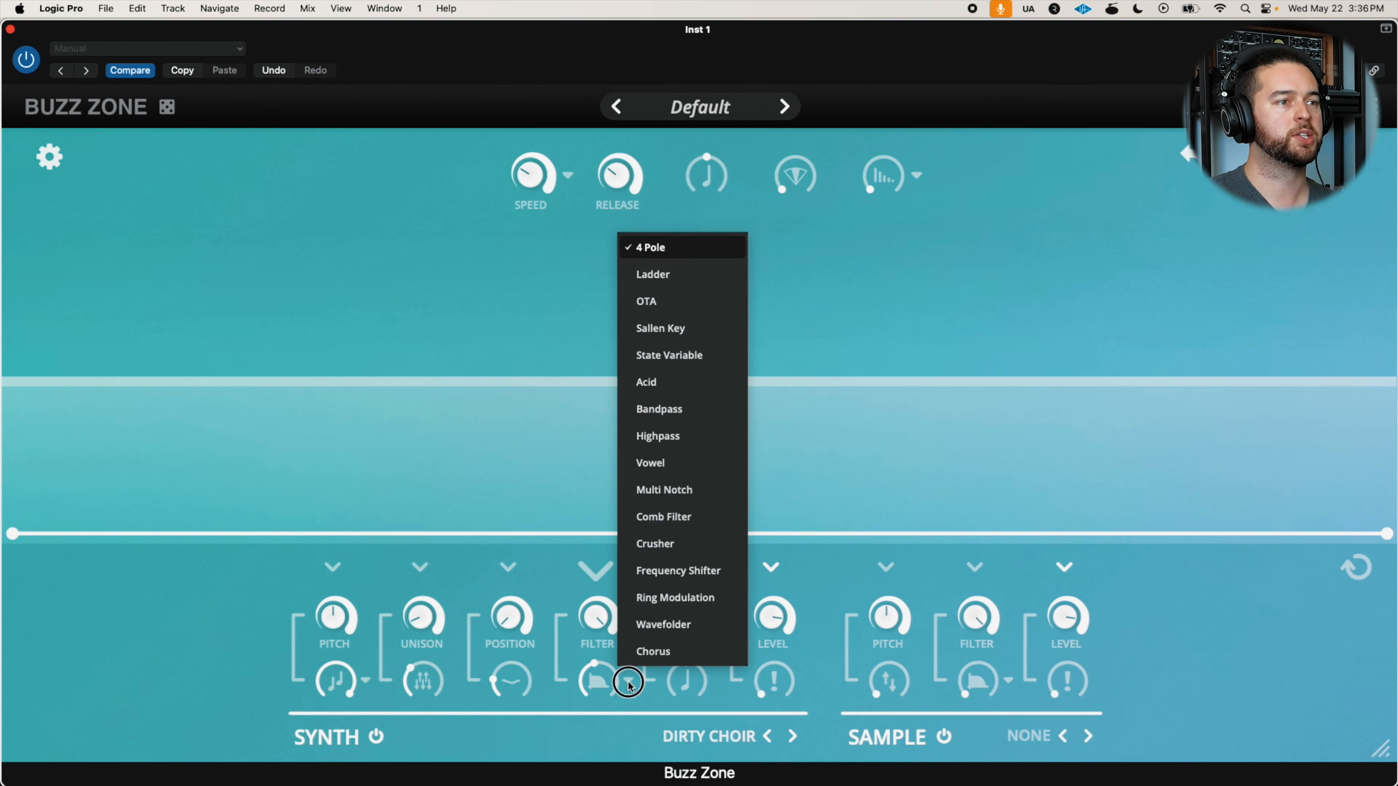
{"action": "left_click", "coordinate": [628, 679]}
{"action": "left_click", "coordinate": [628, 681]}
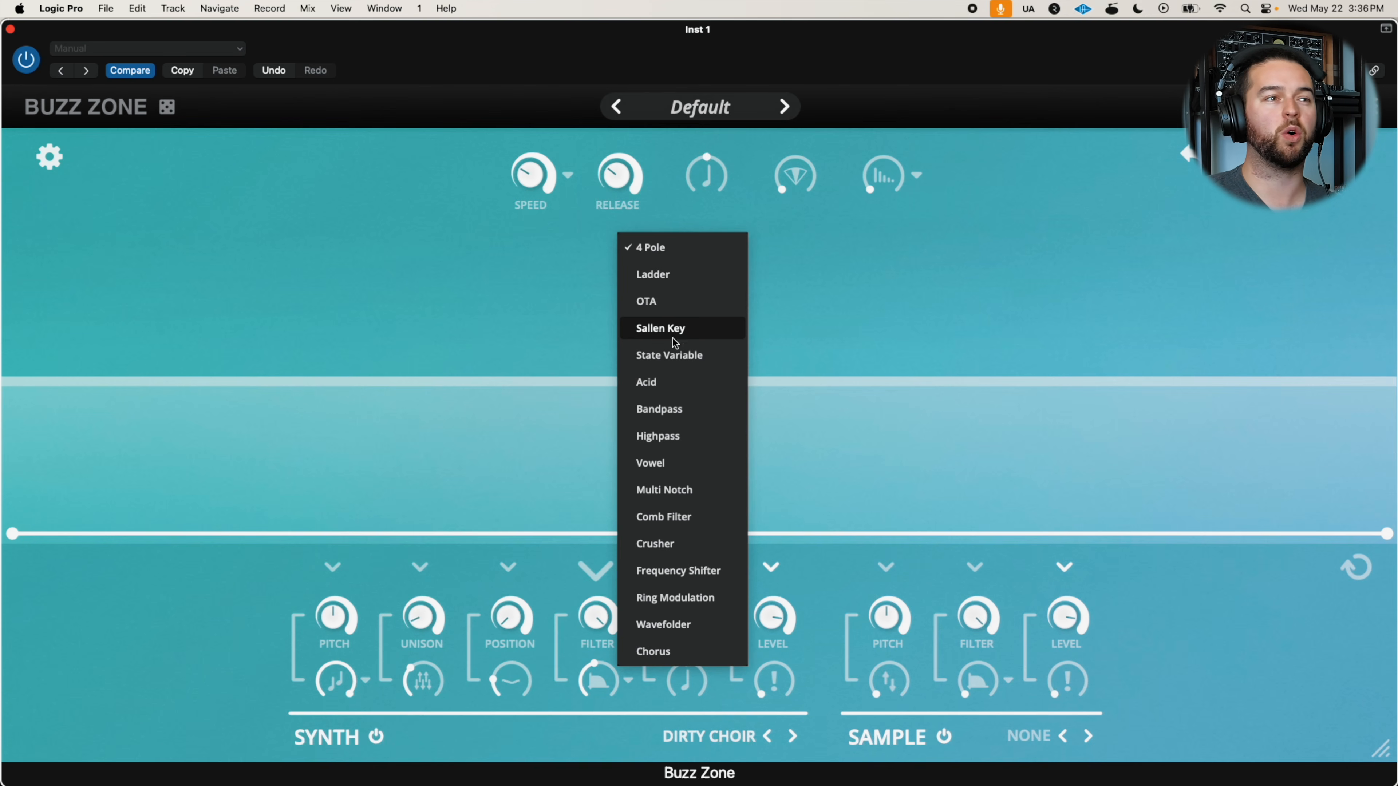
{"action": "left_click", "coordinate": [659, 276]}
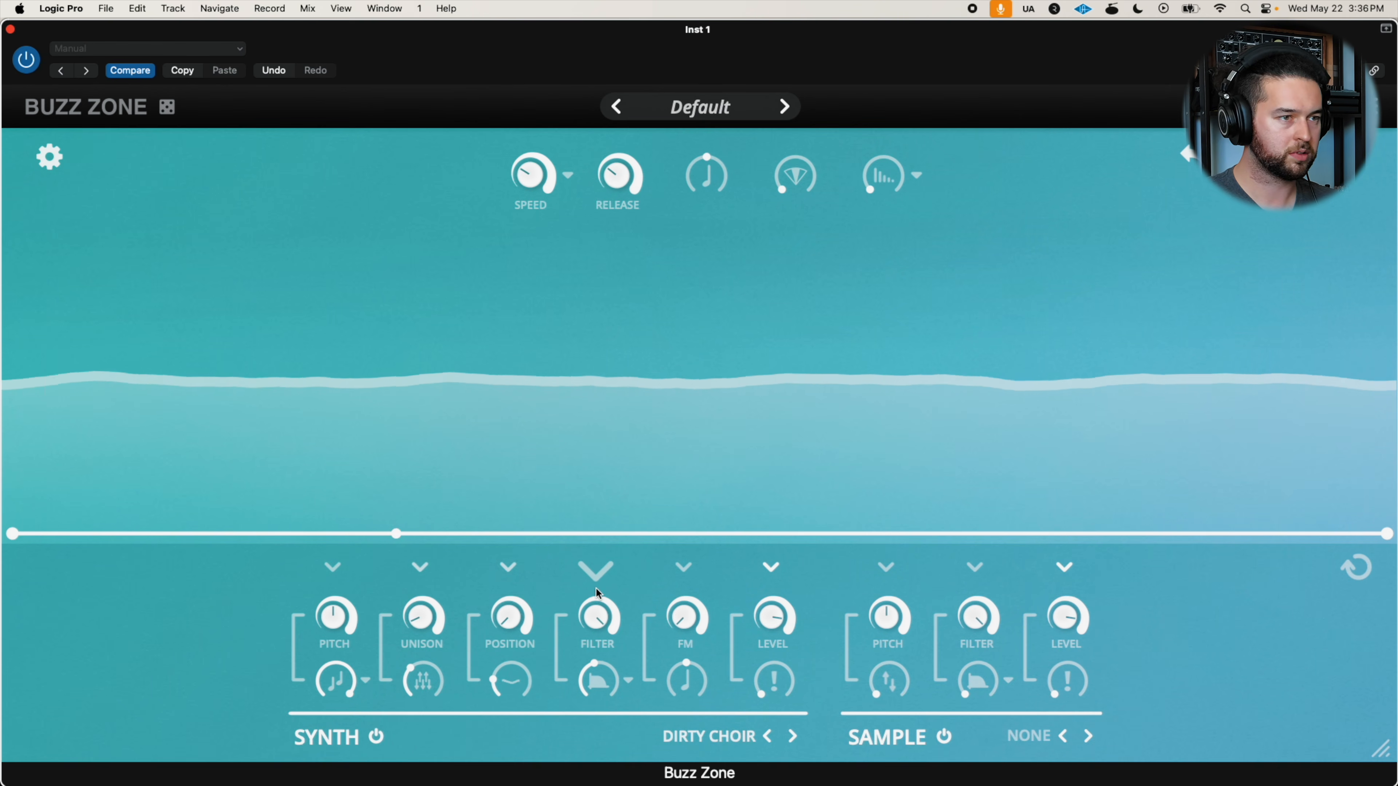
Lower the synth's Filter to somewhat below halfway and raise the resonance control beneath it past halfway
{"action": "left_click_drag", "start_coordinate": [595, 593], "coordinate": [571, 729]}
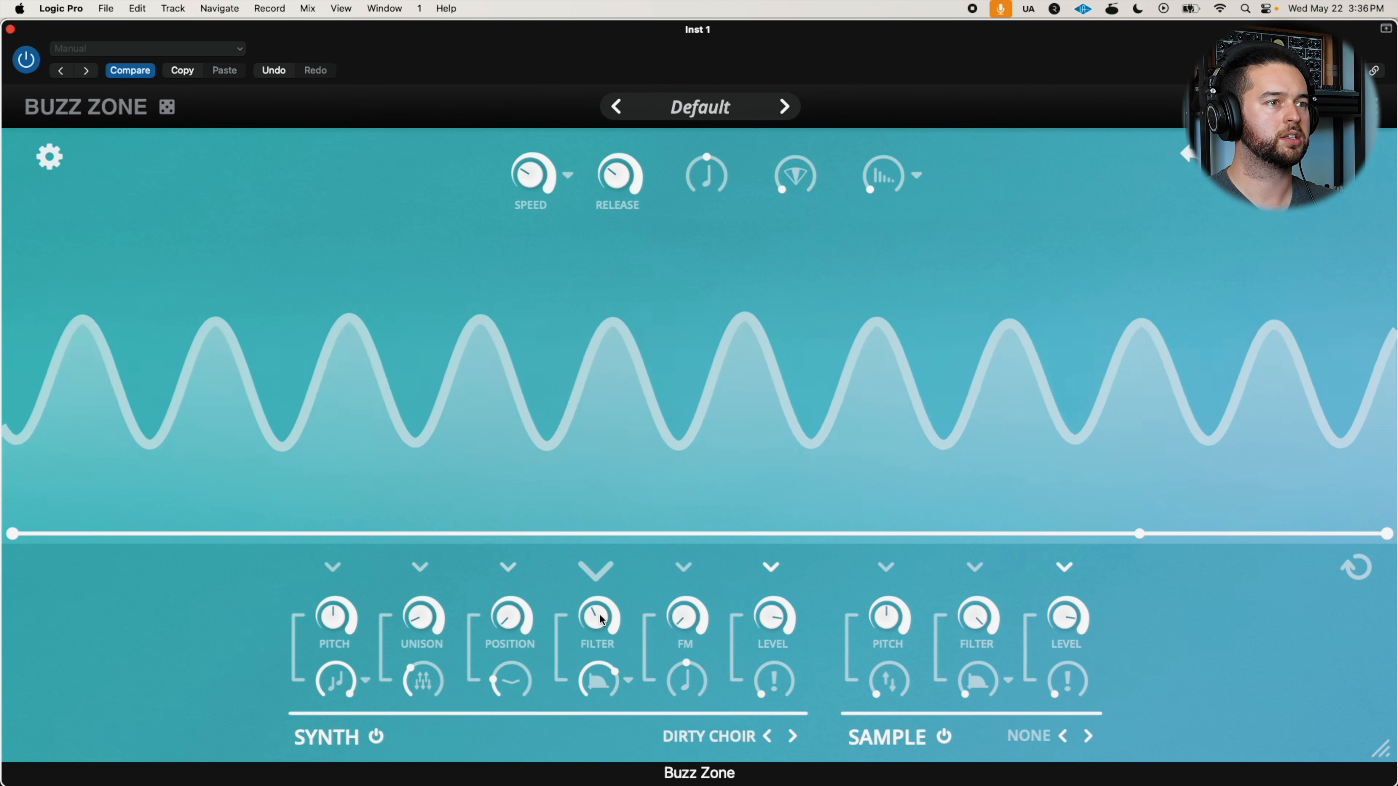
{"action": "left_click_drag", "start_coordinate": [596, 617], "coordinate": [605, 592]}
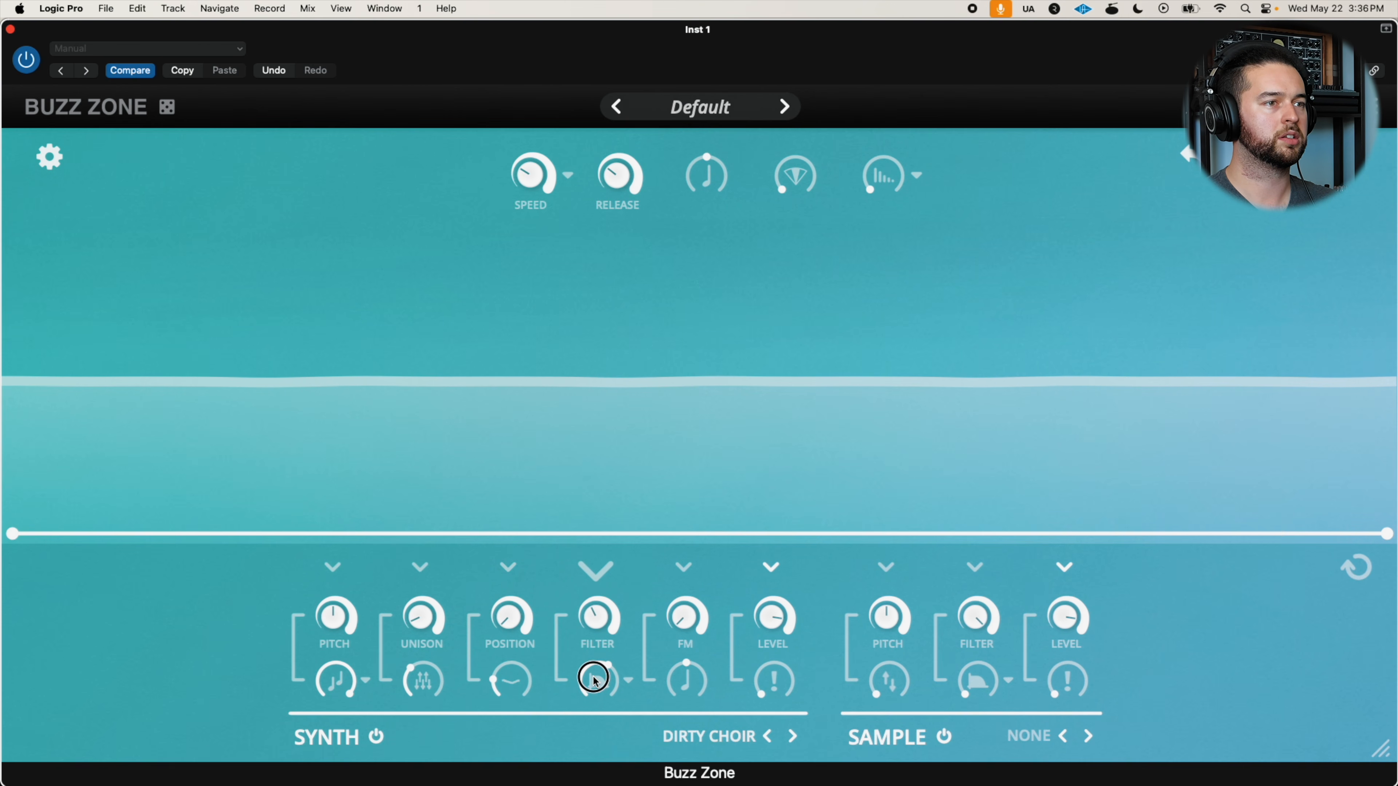
{"action": "left_click_drag", "start_coordinate": [592, 610], "coordinate": [588, 608]}
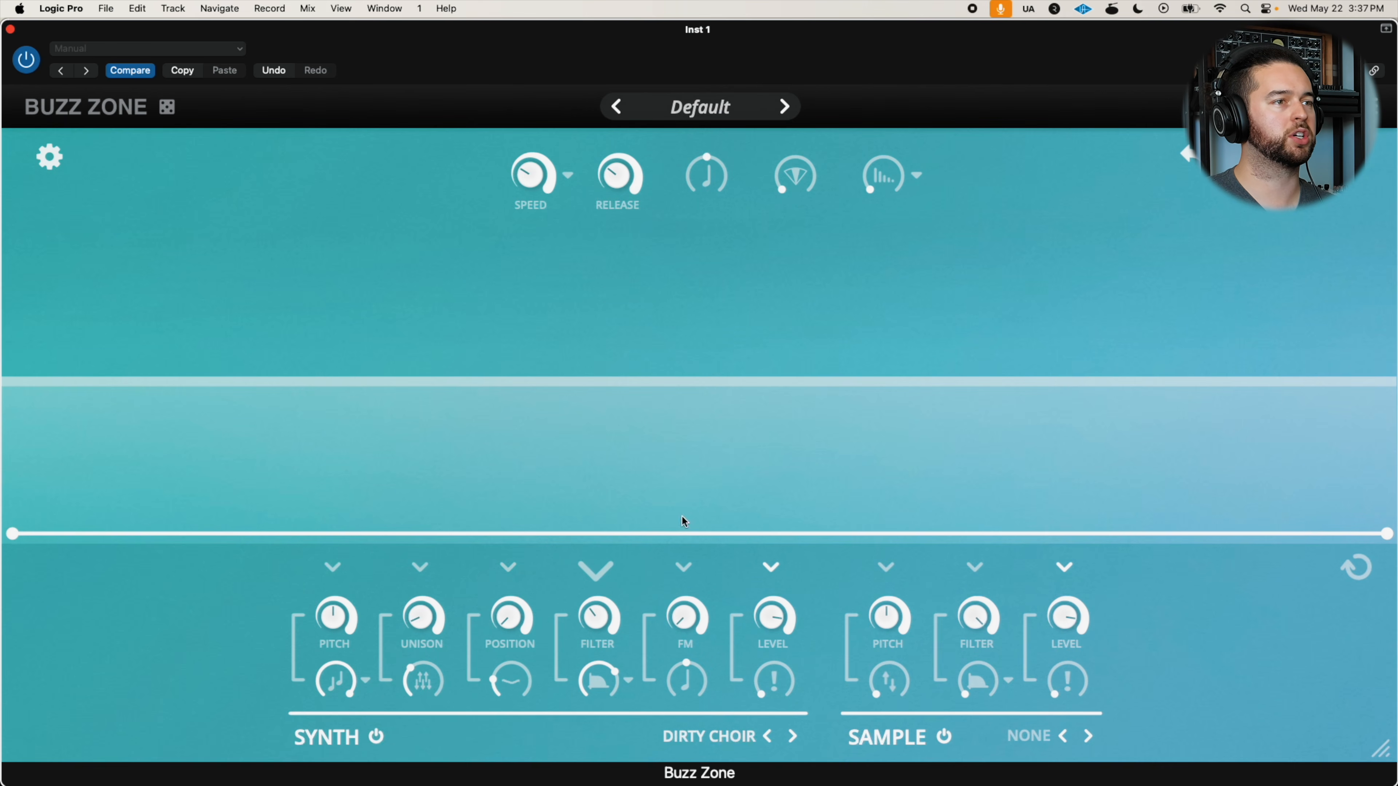
Add an early peak just above the middle of the Filter envelope, then reduce the resonance and raise Filter slightly
{"action": "left_click", "coordinate": [286, 532]}
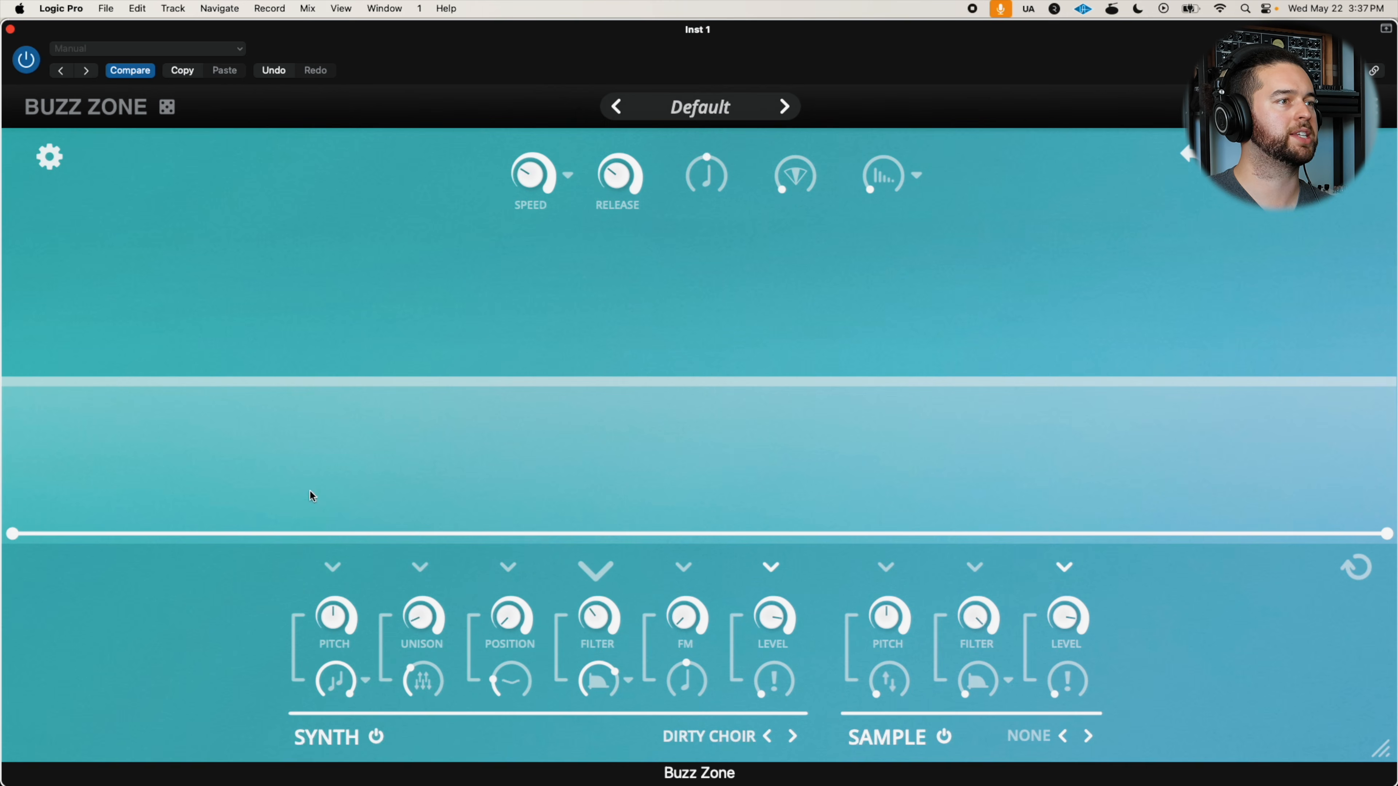
{"action": "left_click_drag", "start_coordinate": [292, 533], "coordinate": [337, 331]}
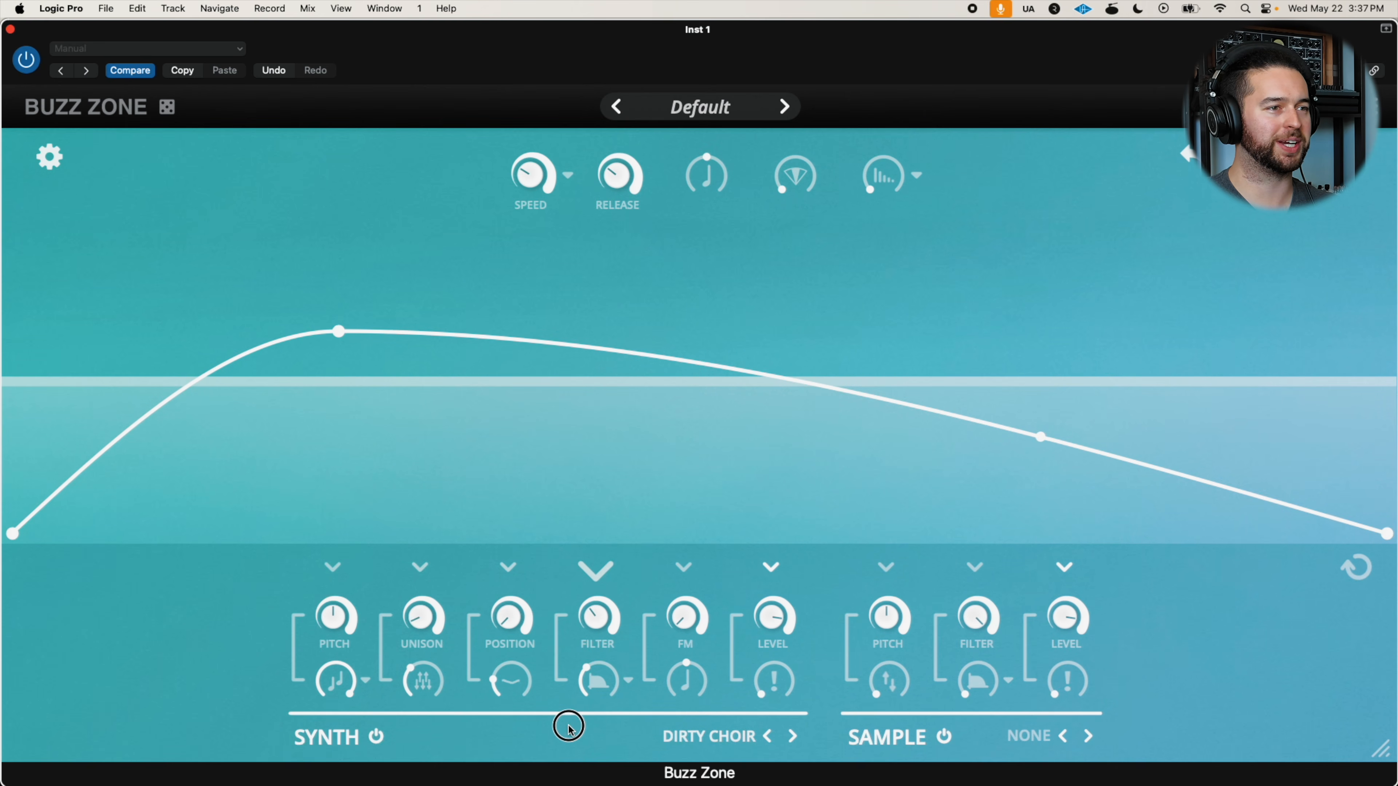
{"action": "left_click_drag", "start_coordinate": [599, 617], "coordinate": [614, 593]}
Move the Pitch envelope's baseline point closer to the start and raise the synth's Filter further past halfway
{"action": "left_click", "coordinate": [331, 566]}
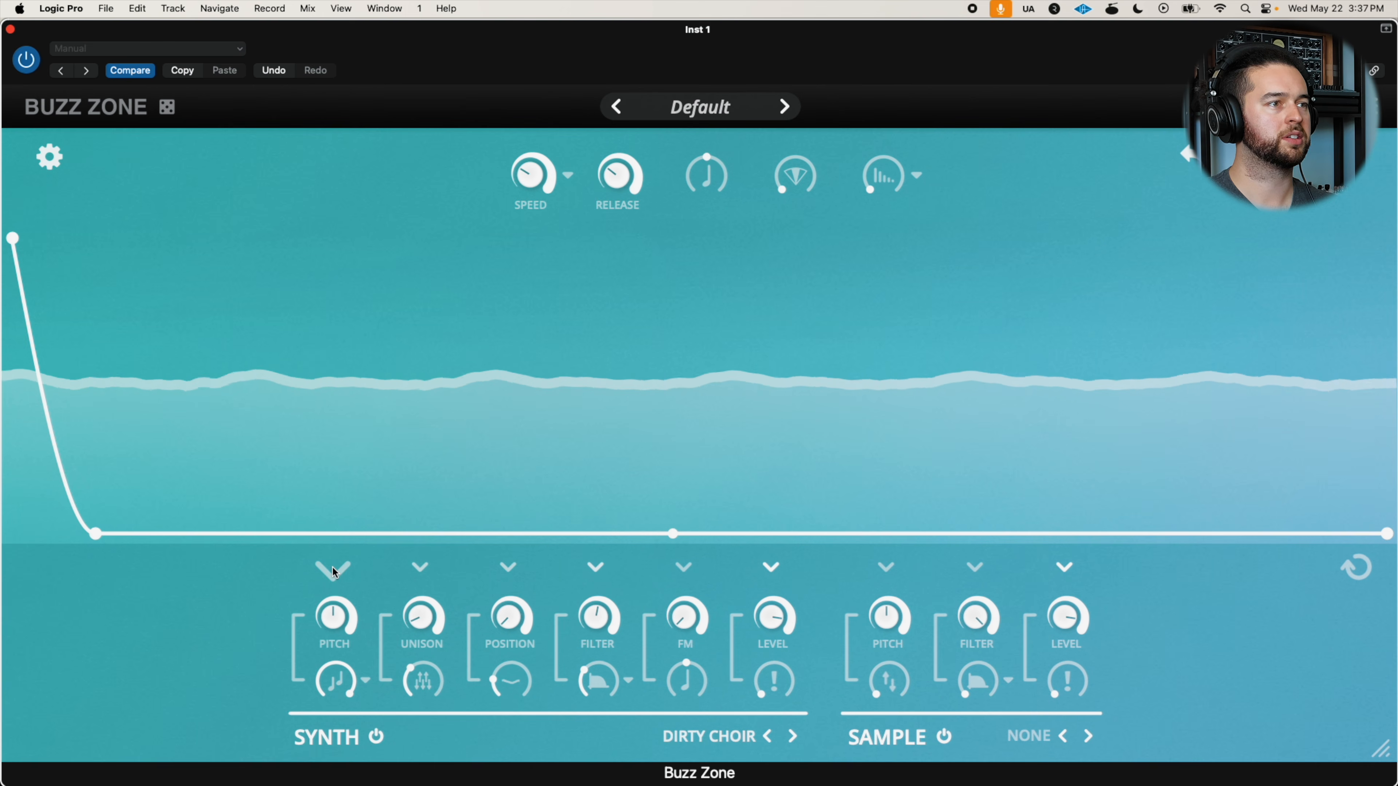
{"action": "left_click_drag", "start_coordinate": [100, 532], "coordinate": [78, 533]}
{"action": "left_click_drag", "start_coordinate": [597, 607], "coordinate": [610, 591]}
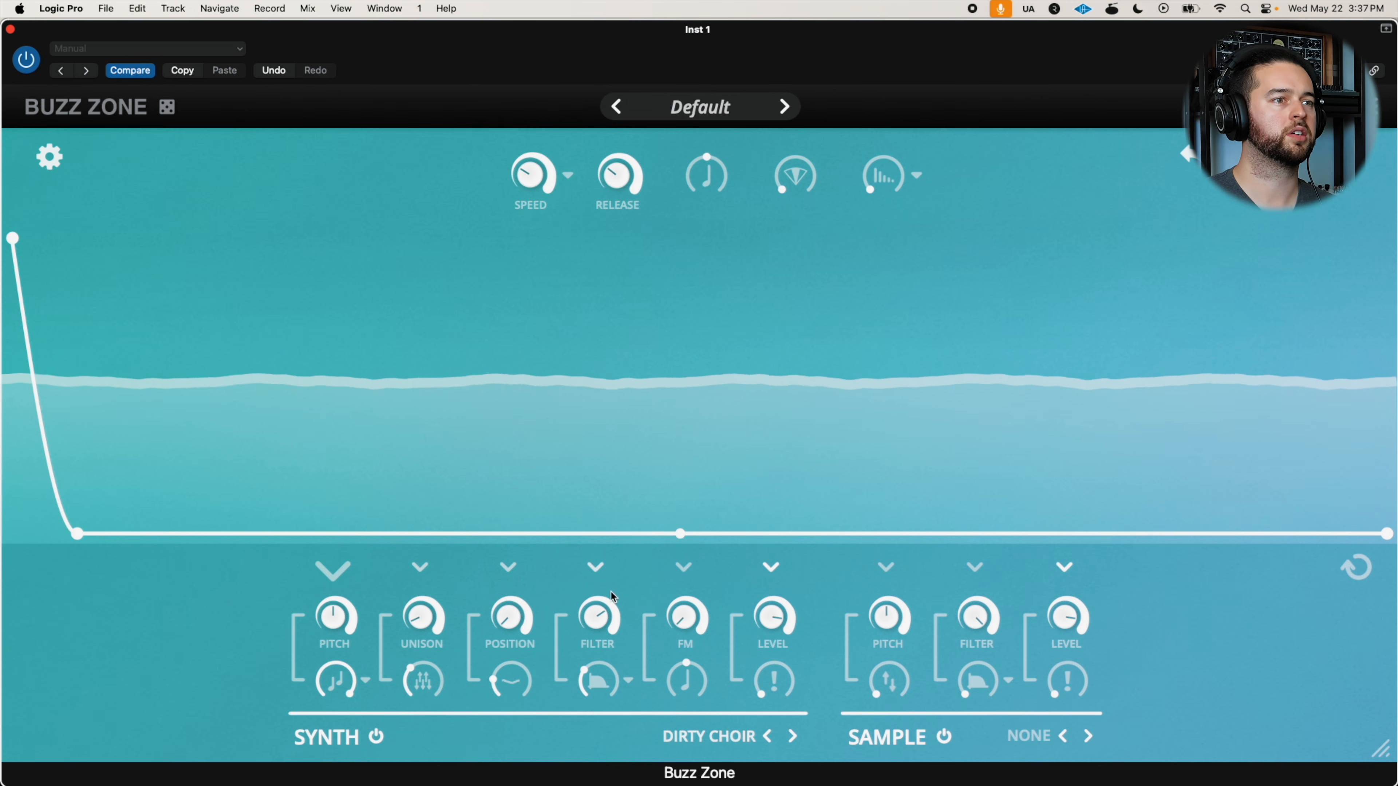
Raise the synth's FM to a low amount and its FM pitch control to maximum
{"action": "left_click", "coordinate": [688, 567]}
{"action": "mouse_move", "coordinate": [677, 618]}
{"action": "left_mouse_down"}
{"action": "mouse_move", "coordinate": [690, 542]}
{"action": "mouse_move", "coordinate": [683, 597]}
{"action": "left_mouse_up"}
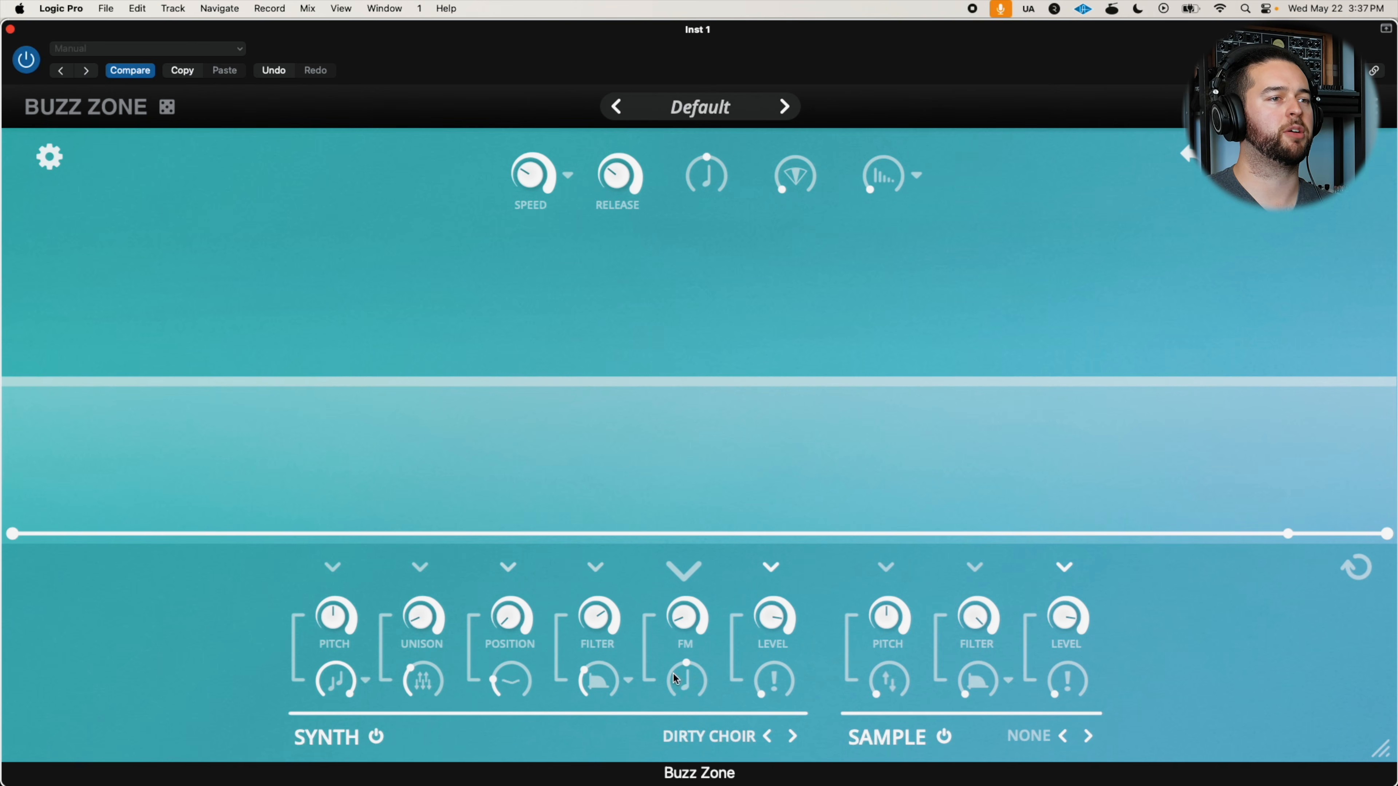
{"action": "left_click_drag", "start_coordinate": [683, 673], "coordinate": [693, 618]}
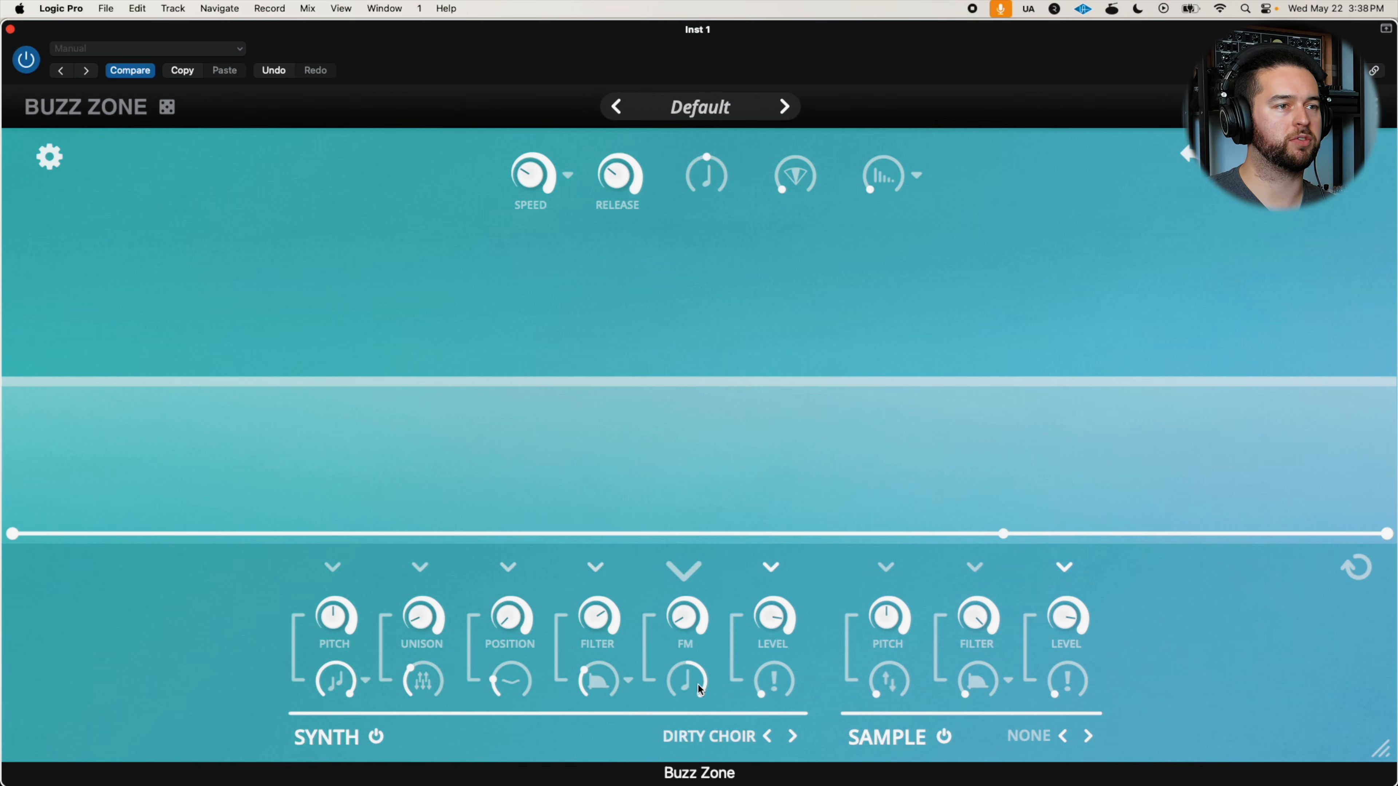
Shape the Level envelope with a gradual rise to full level and a slight fall at the end, and raise Release past halfway
{"action": "left_click", "coordinate": [773, 571]}
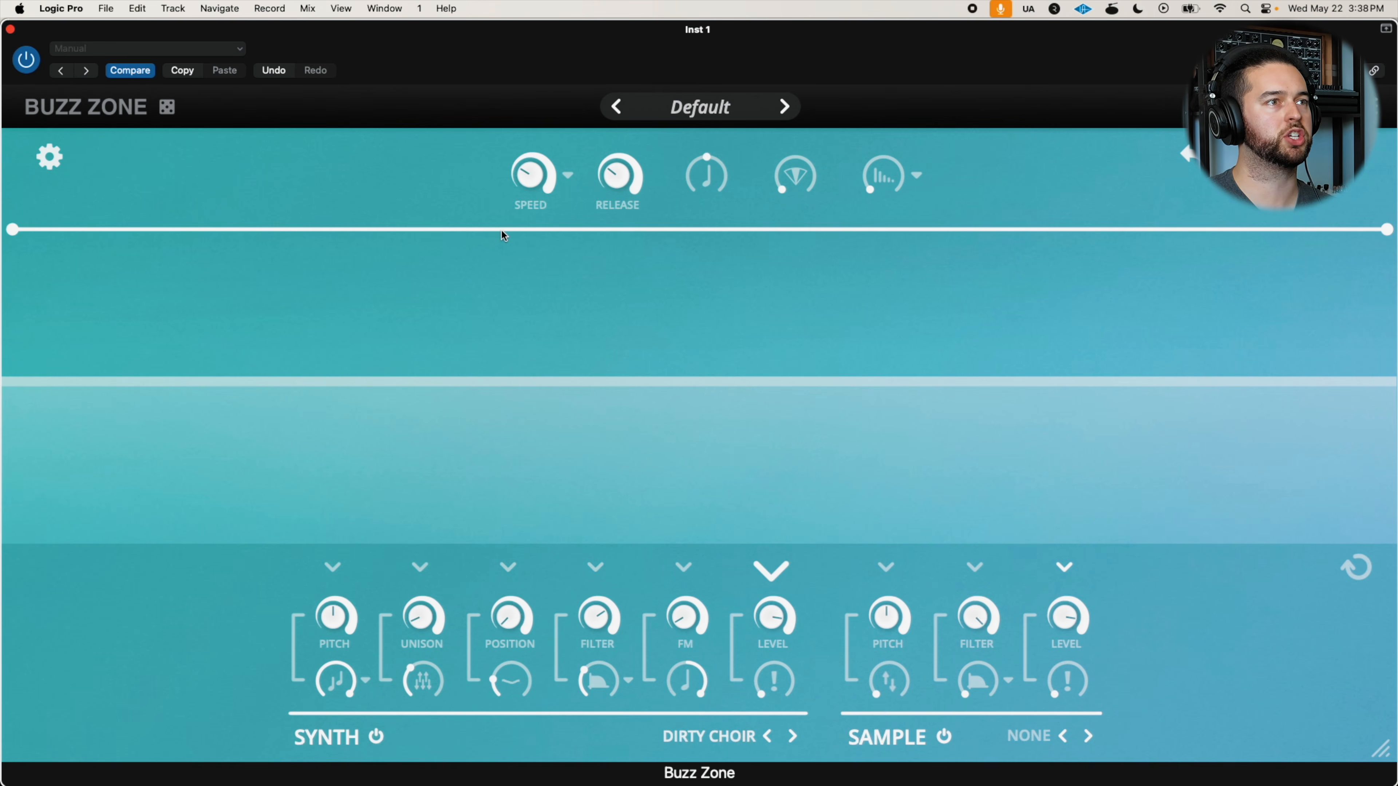
{"action": "left_click_drag", "start_coordinate": [12, 230], "coordinate": [12, 525]}
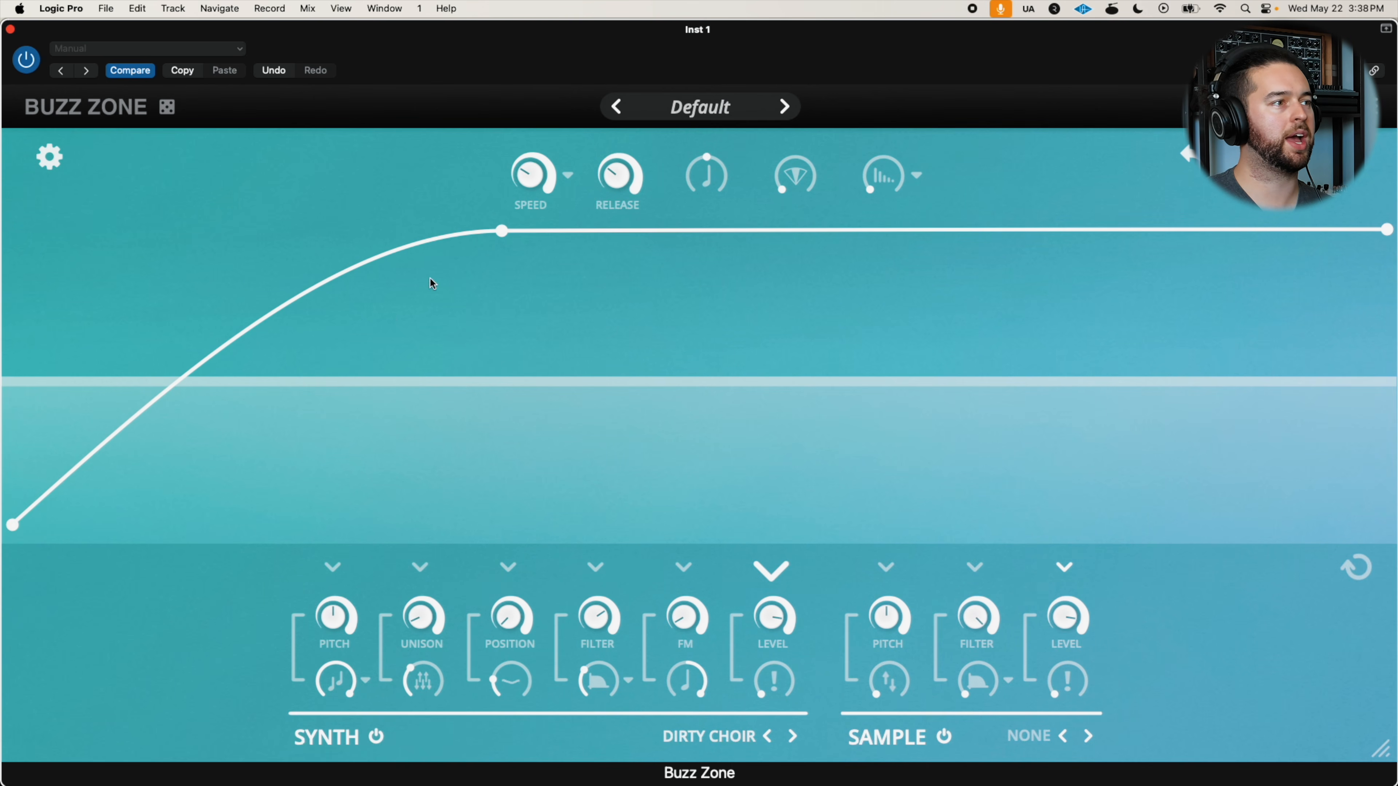
{"action": "left_click_drag", "start_coordinate": [497, 245], "coordinate": [390, 193]}
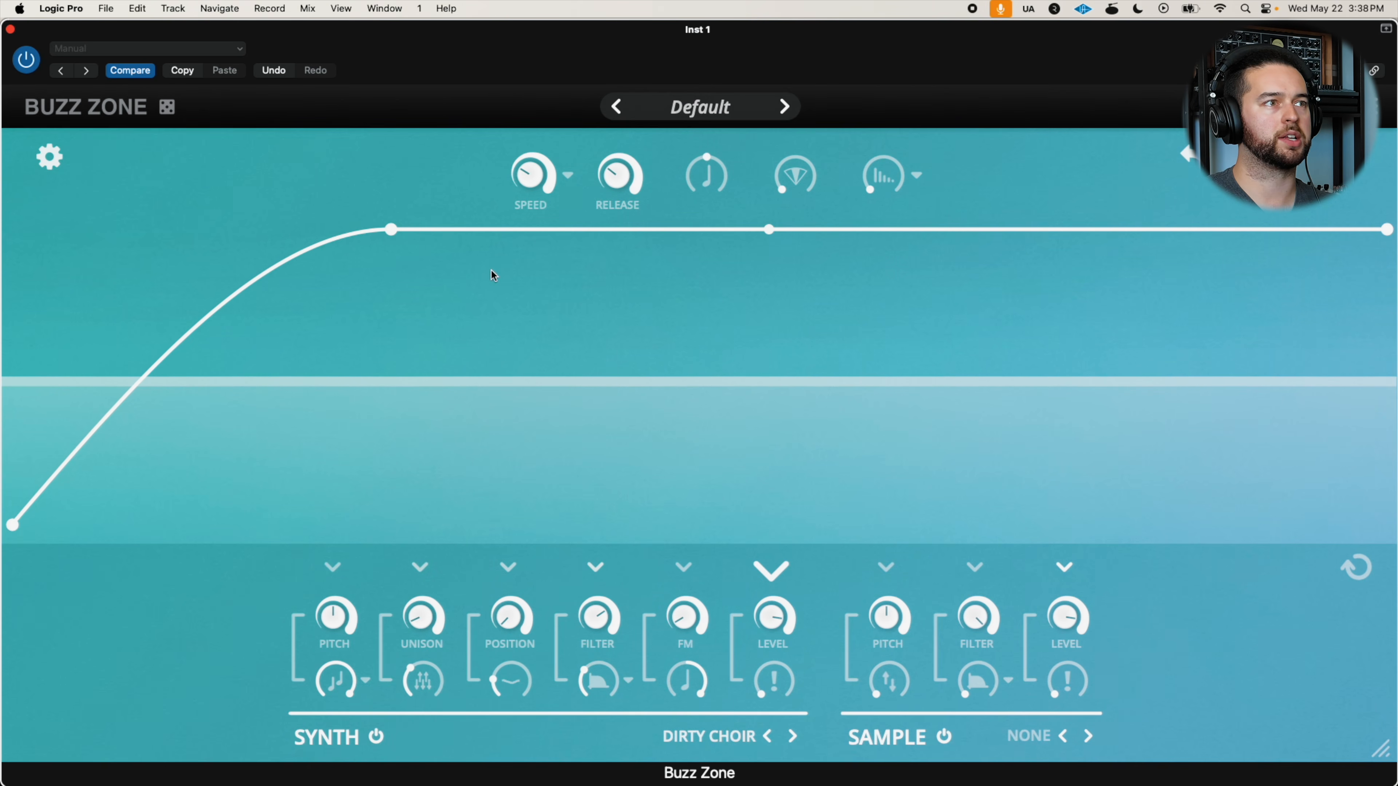
{"action": "left_click_drag", "start_coordinate": [1384, 230], "coordinate": [1383, 290]}
{"action": "left_click_drag", "start_coordinate": [611, 181], "coordinate": [627, 138]}
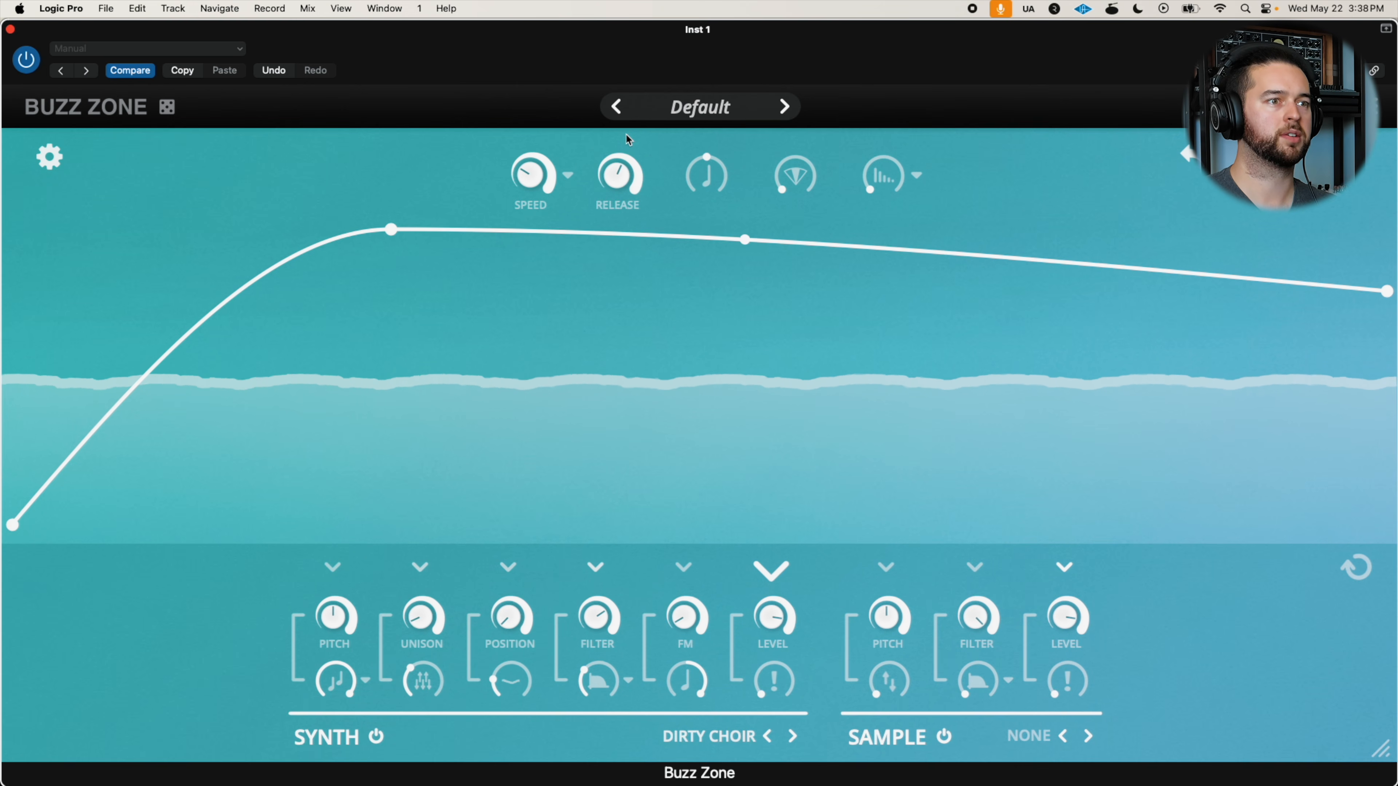
Lower the synth's FM and add a midway point to its envelope to form a shallow hump just above the baseline
{"action": "left_click", "coordinate": [684, 568]}
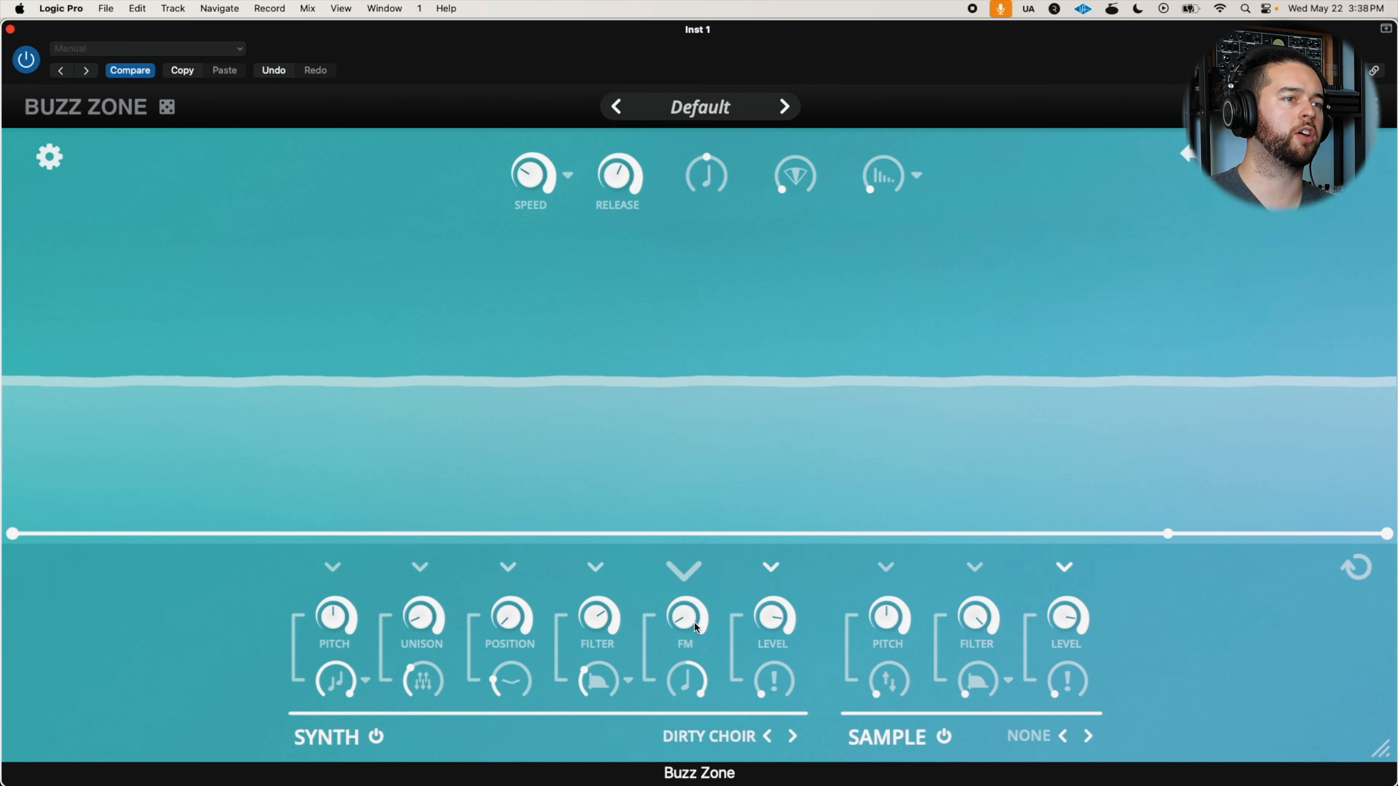
{"action": "left_click", "coordinate": [373, 535]}
{"action": "left_click", "coordinate": [309, 529]}
{"action": "left_click_drag", "start_coordinate": [309, 530], "coordinate": [688, 514]}
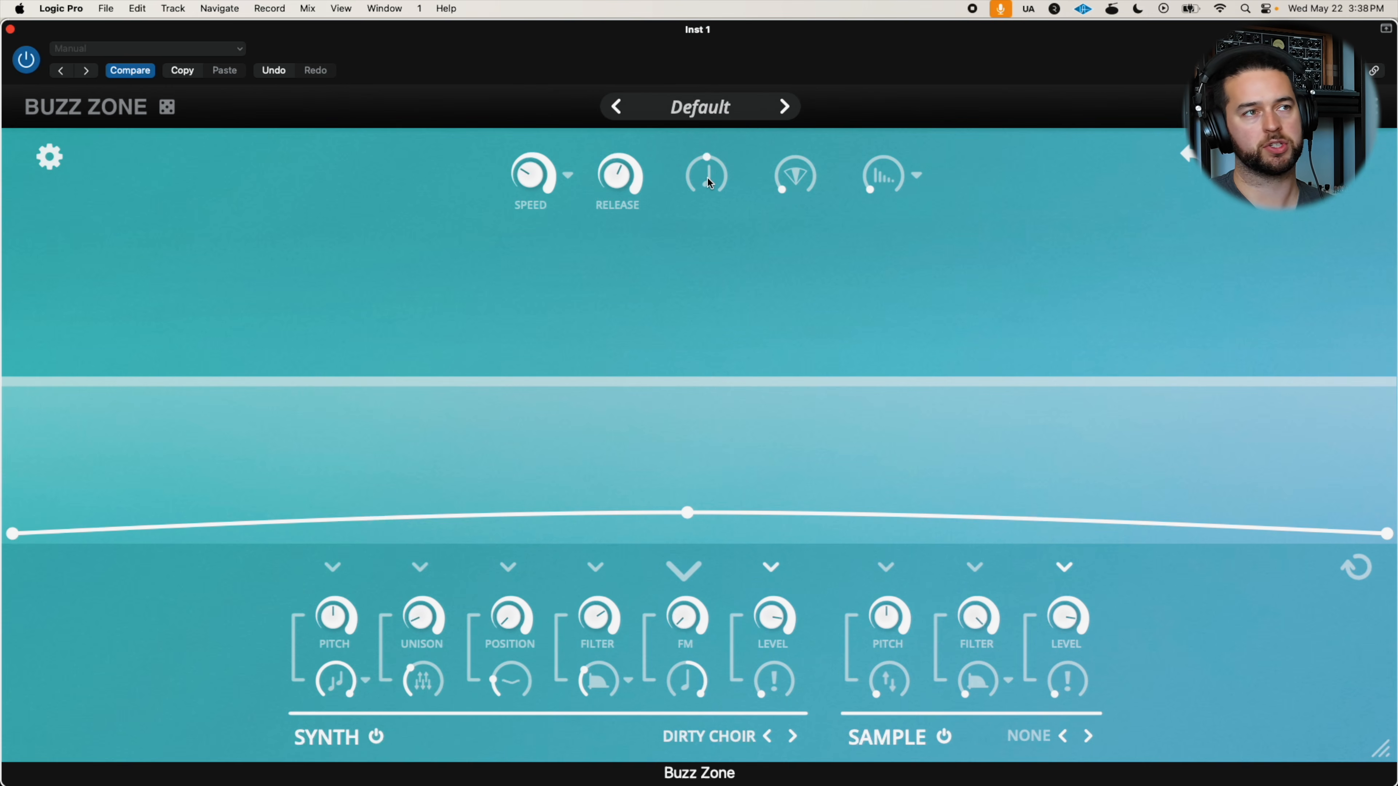
Leave the global pitch control centred, set the diamond-icon effect to a low amount, and raise the control beneath the synth's Level past halfway
{"action": "left_click_drag", "start_coordinate": [722, 166], "coordinate": [694, 160]}
{"action": "double_click", "coordinate": [697, 168]}
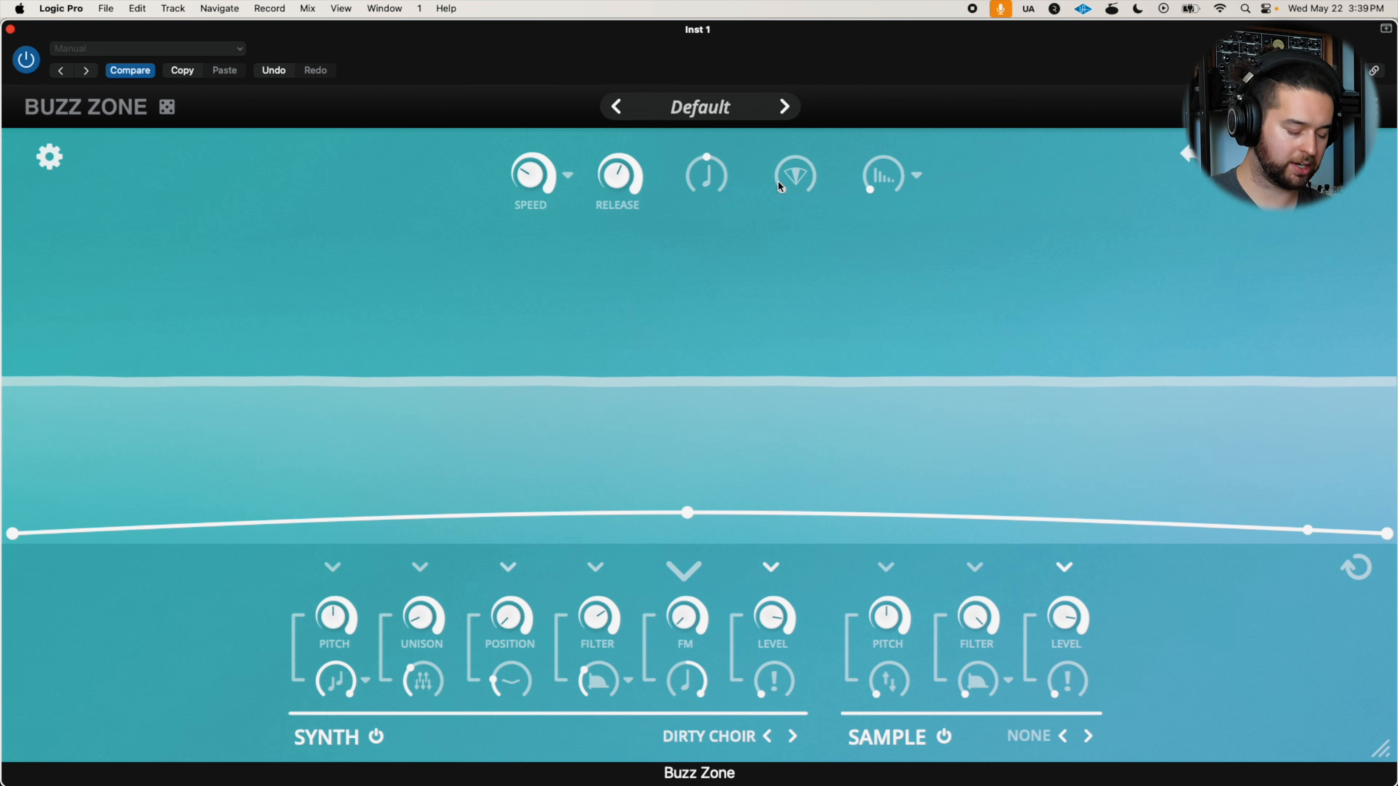
{"action": "left_click_drag", "start_coordinate": [777, 185], "coordinate": [803, 88]}
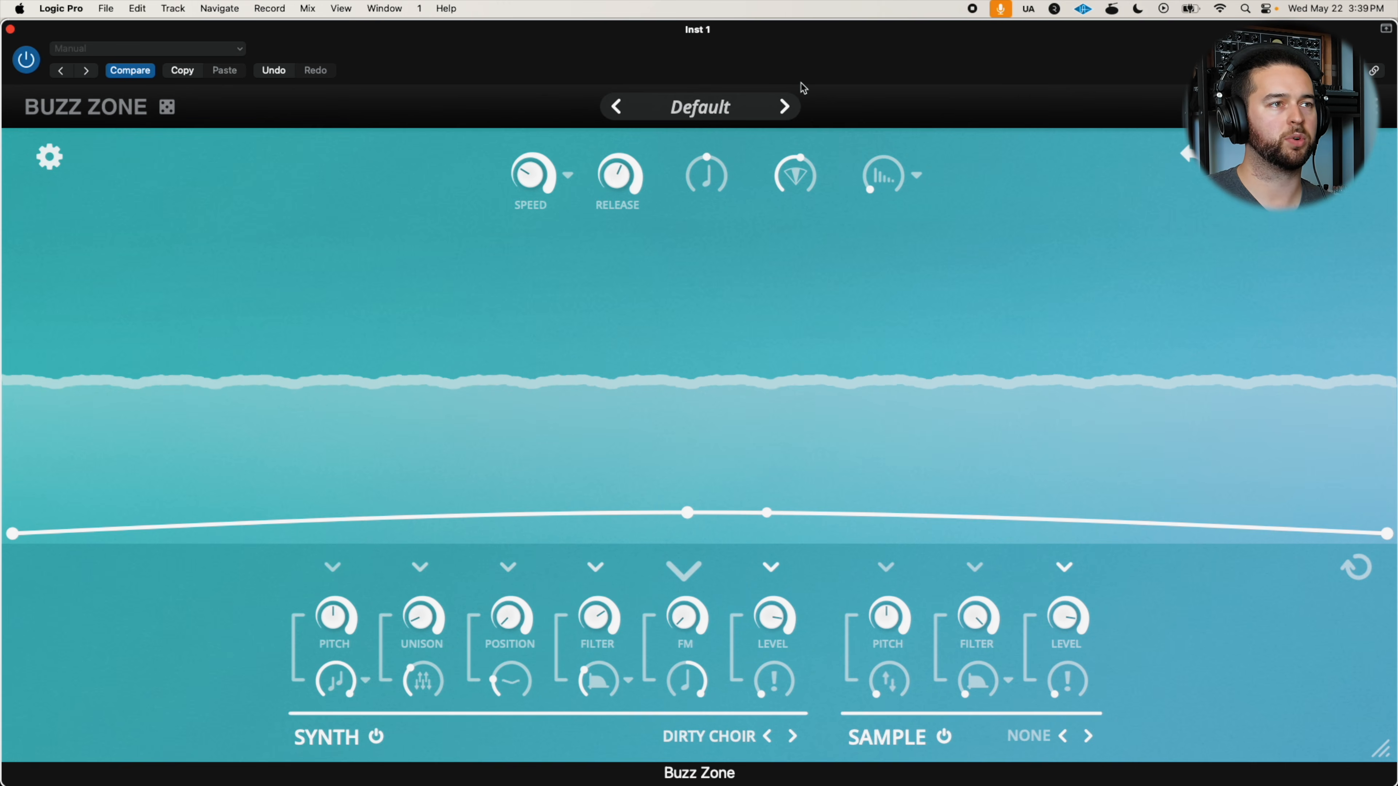
{"action": "left_click", "coordinate": [771, 569]}
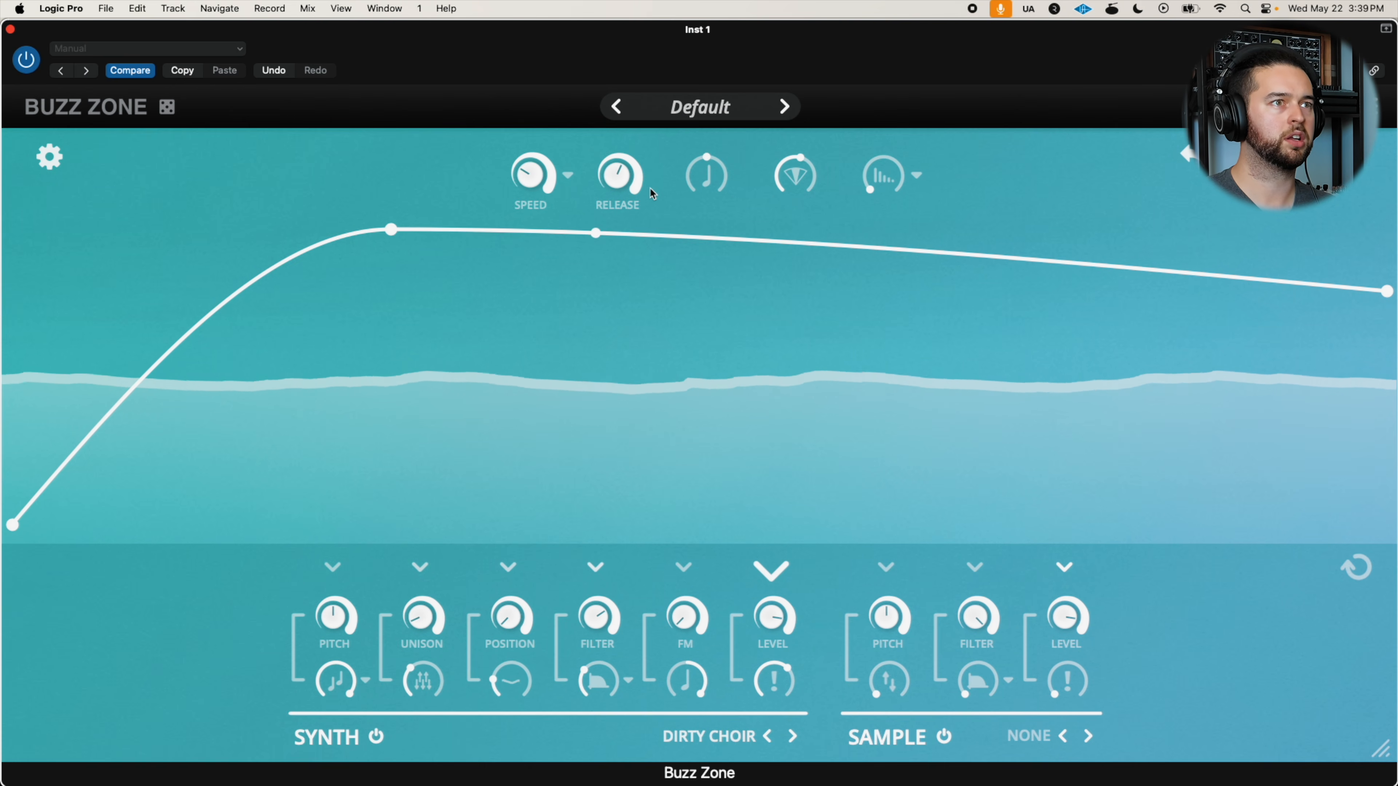
{"action": "left_click_drag", "start_coordinate": [804, 166], "coordinate": [770, 214]}
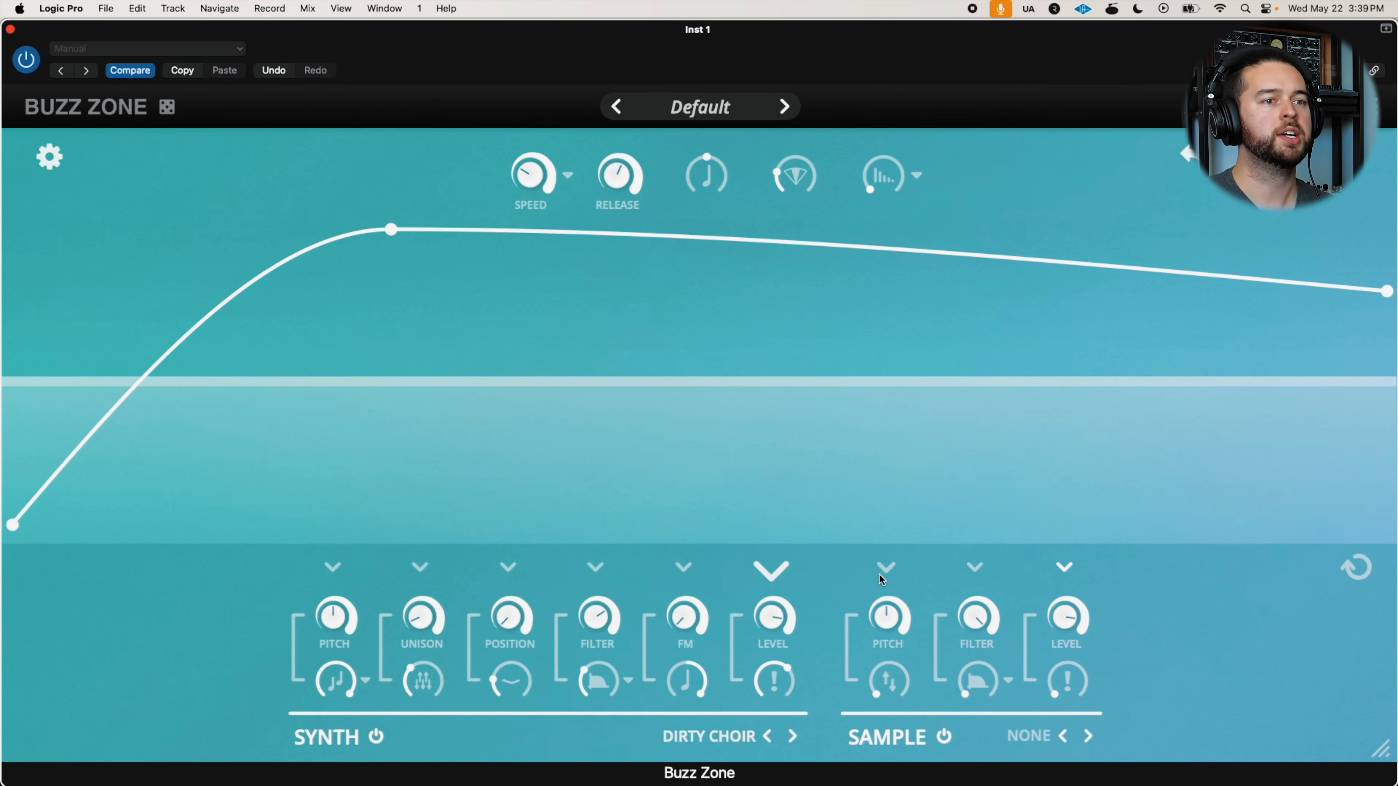
Browse the sample categories and audition the attack samples from Air Bright through Blown 1
{"action": "left_click", "coordinate": [1077, 732]}
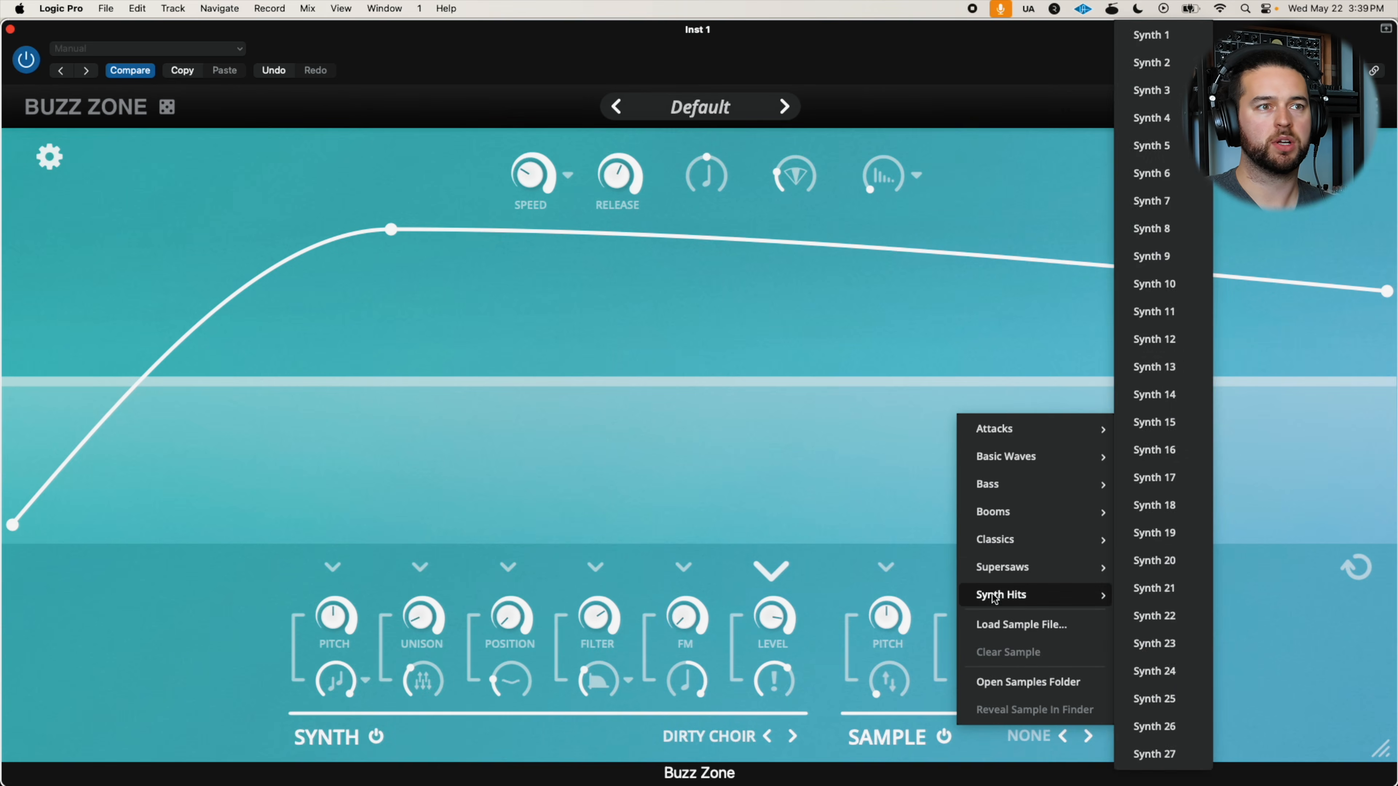
{"action": "mouse_move", "coordinate": [1000, 487]}
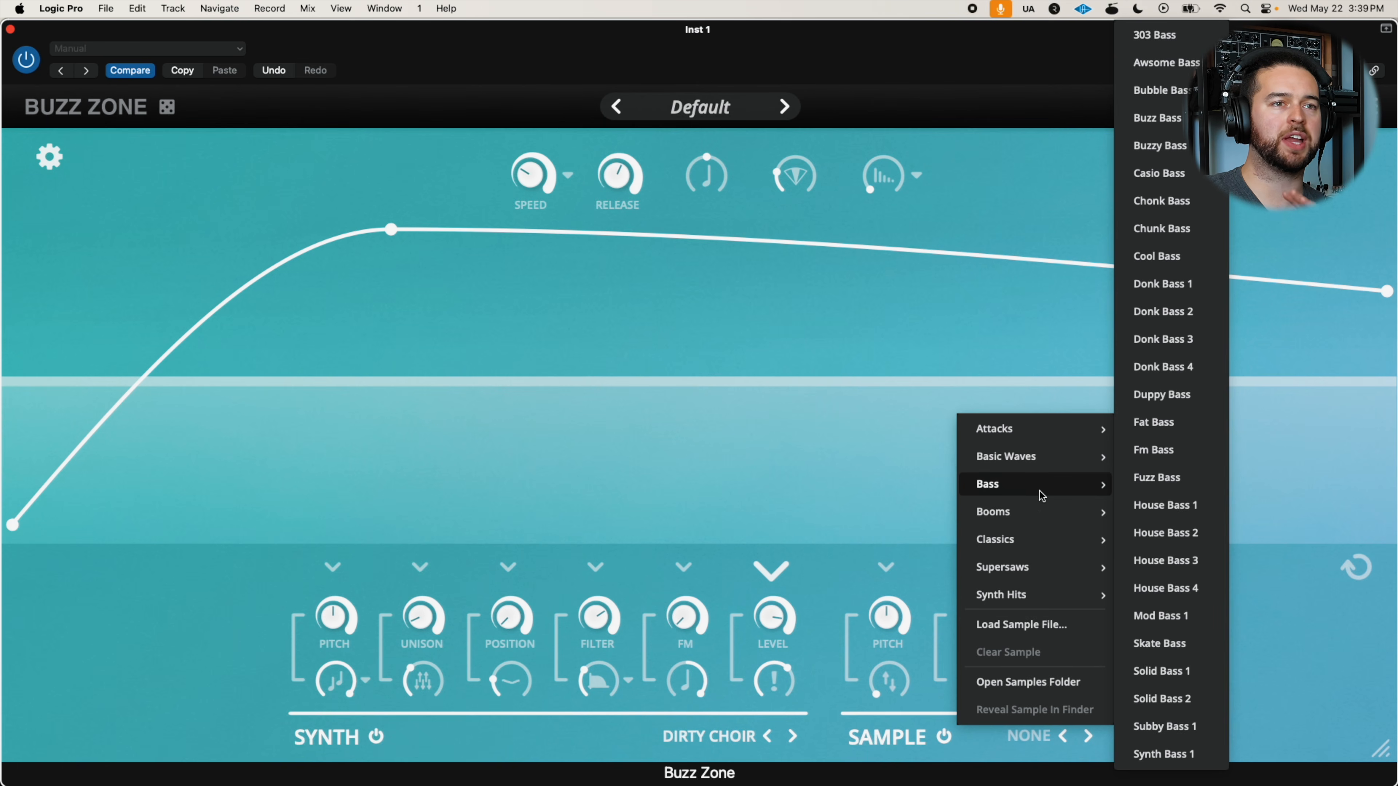
{"action": "mouse_move", "coordinate": [991, 511]}
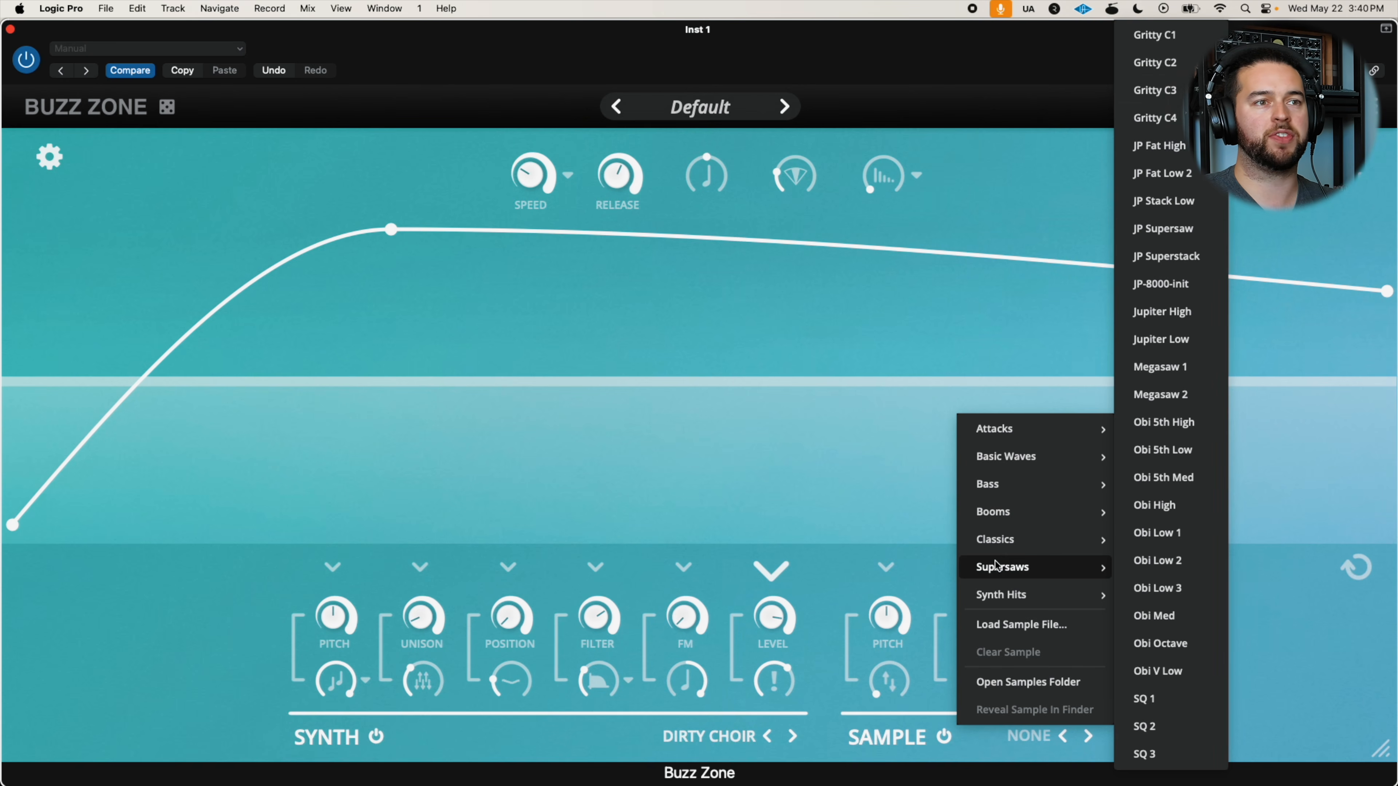
{"action": "mouse_move", "coordinate": [1033, 434]}
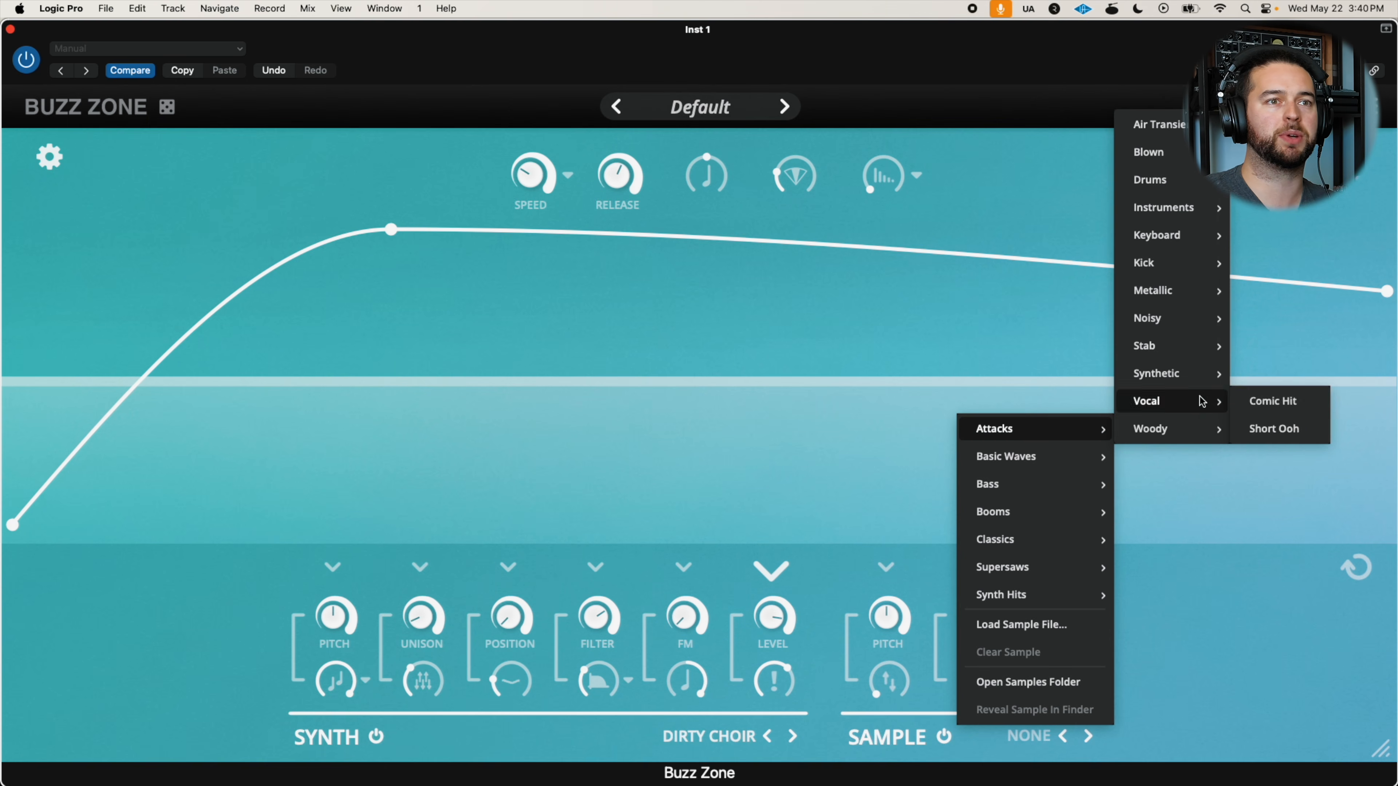
{"action": "mouse_move", "coordinate": [1175, 427]}
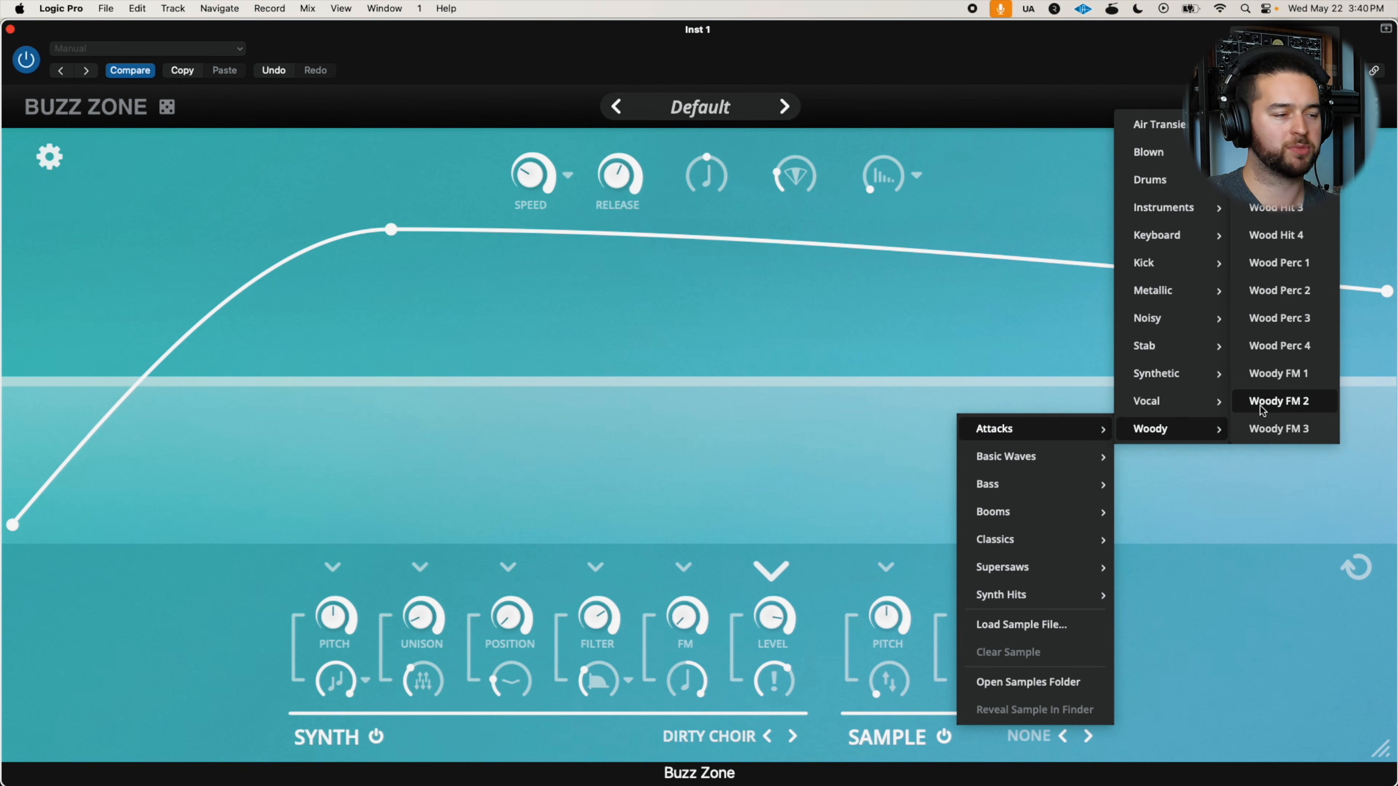
{"action": "left_click", "coordinate": [1090, 736]}
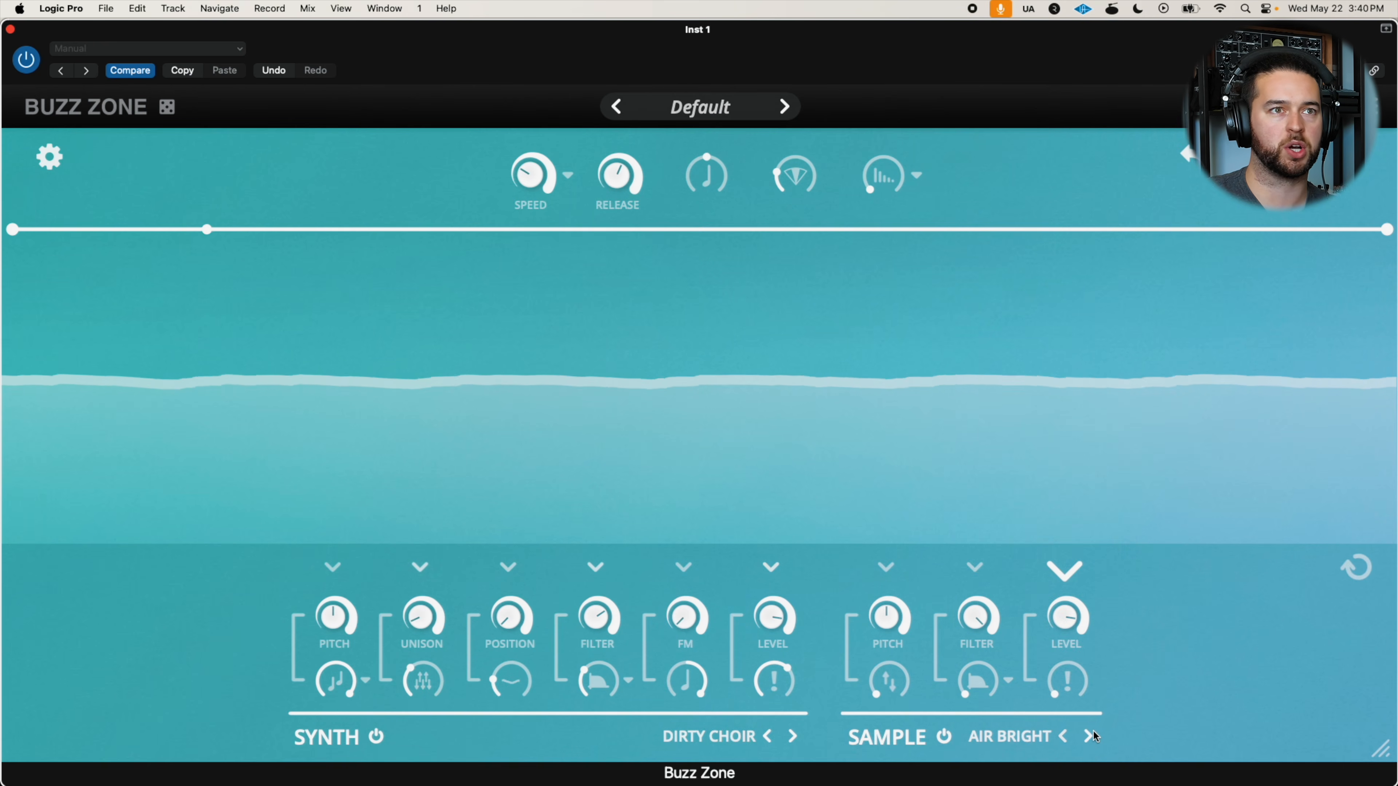
{"action": "left_click", "coordinate": [1088, 736]}
{"action": "left_click", "coordinate": [1088, 736]}
{"action": "left_click", "coordinate": [1088, 736]}
{"action": "left_click", "coordinate": [1089, 736]}
{"action": "left_click", "coordinate": [1088, 736]}
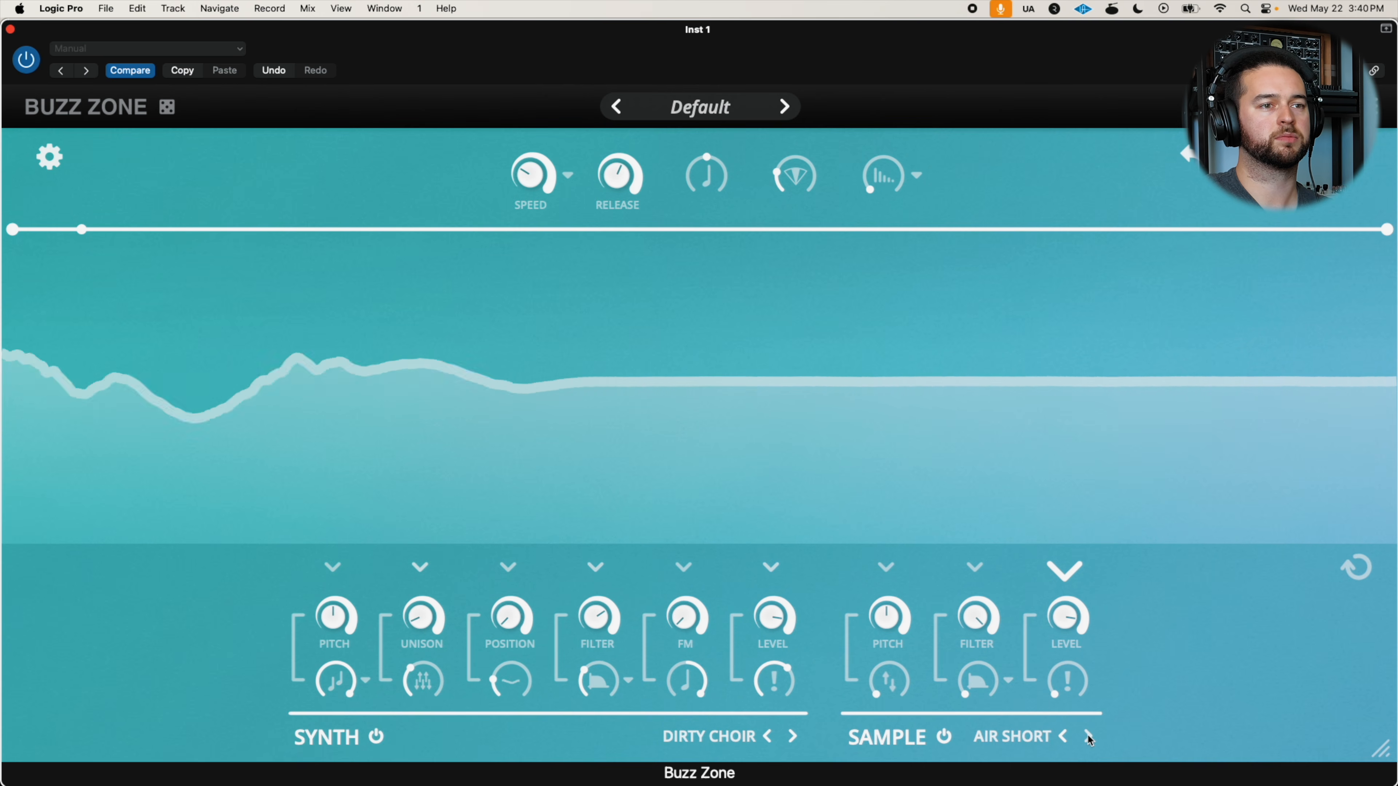
{"action": "left_click", "coordinate": [1088, 736]}
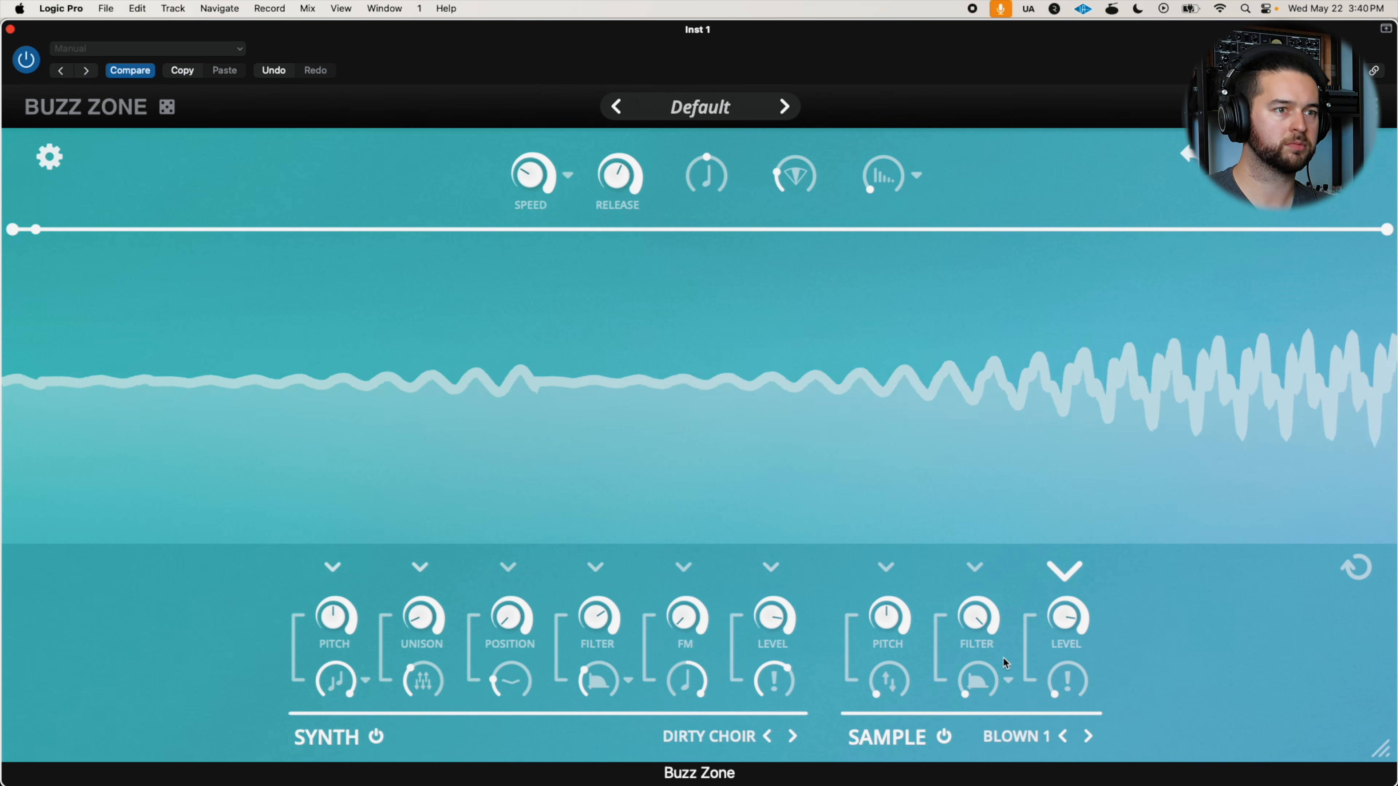
Lower the sample's Level to 0.12 and turn the sample's Pitch below centre
{"action": "left_click_drag", "start_coordinate": [1050, 616], "coordinate": [1034, 714]}
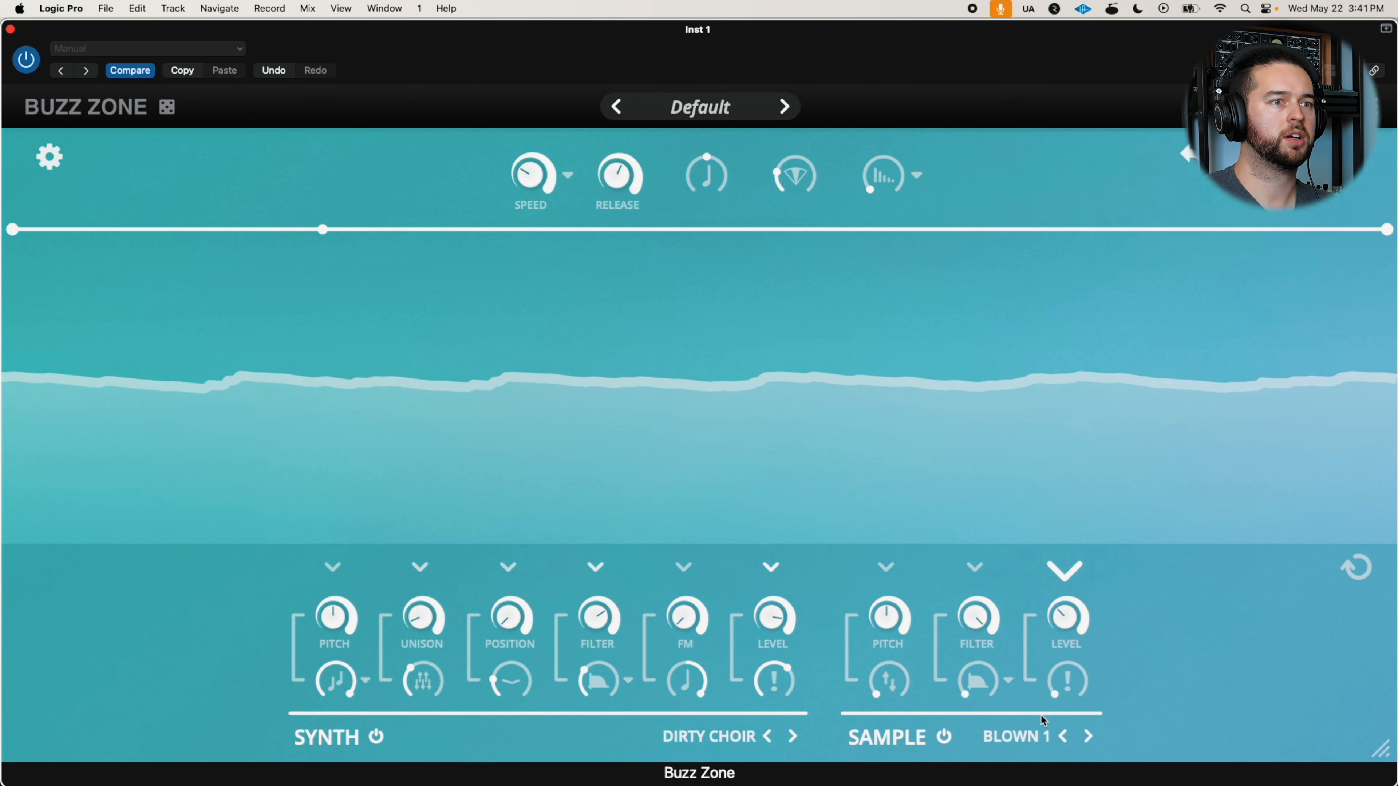
{"action": "left_click_drag", "start_coordinate": [887, 620], "coordinate": [879, 664]}
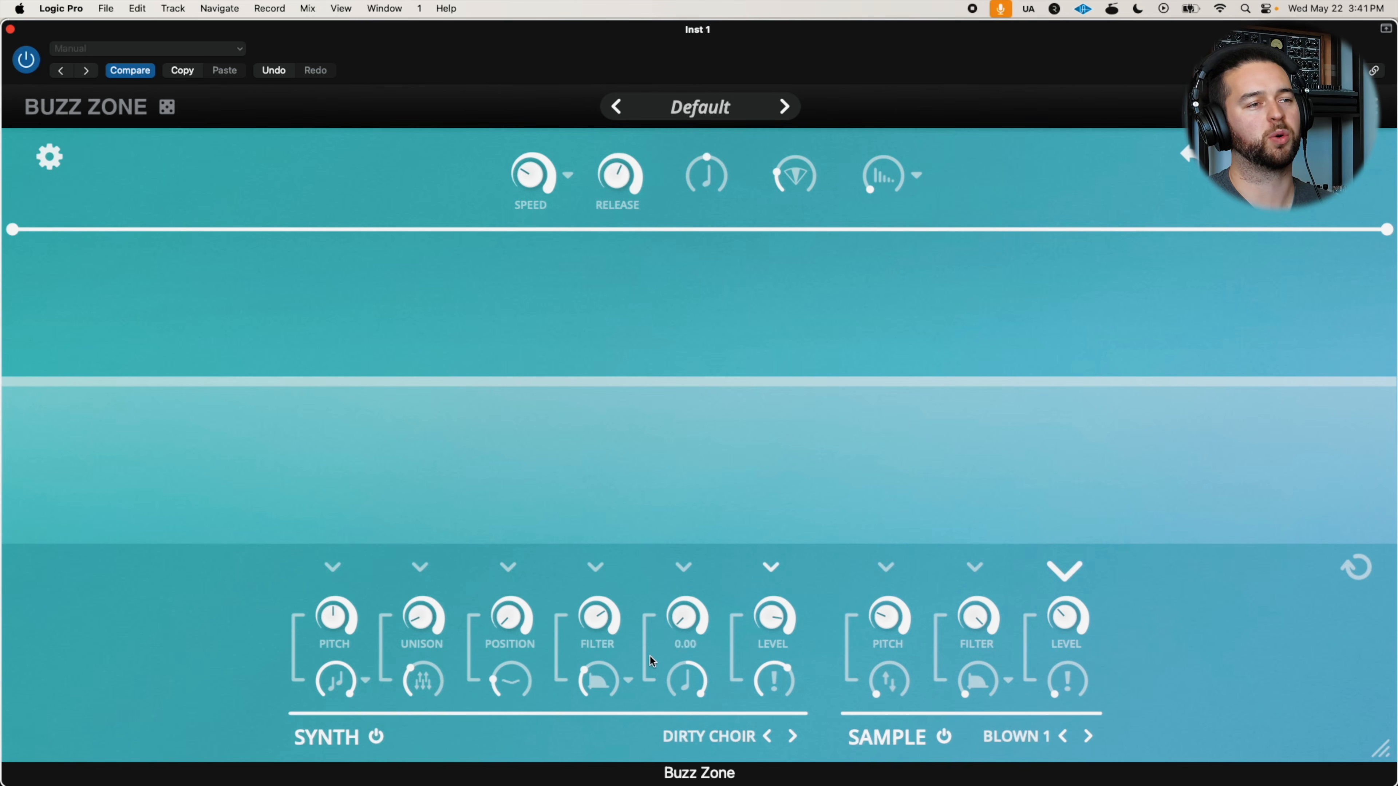
Audition the Obi High supersaw with the sample's Pitch back at centre, and load the Ahh Pad classic as the sample
{"action": "left_click", "coordinate": [1017, 736]}
{"action": "mouse_move", "coordinate": [1011, 536]}
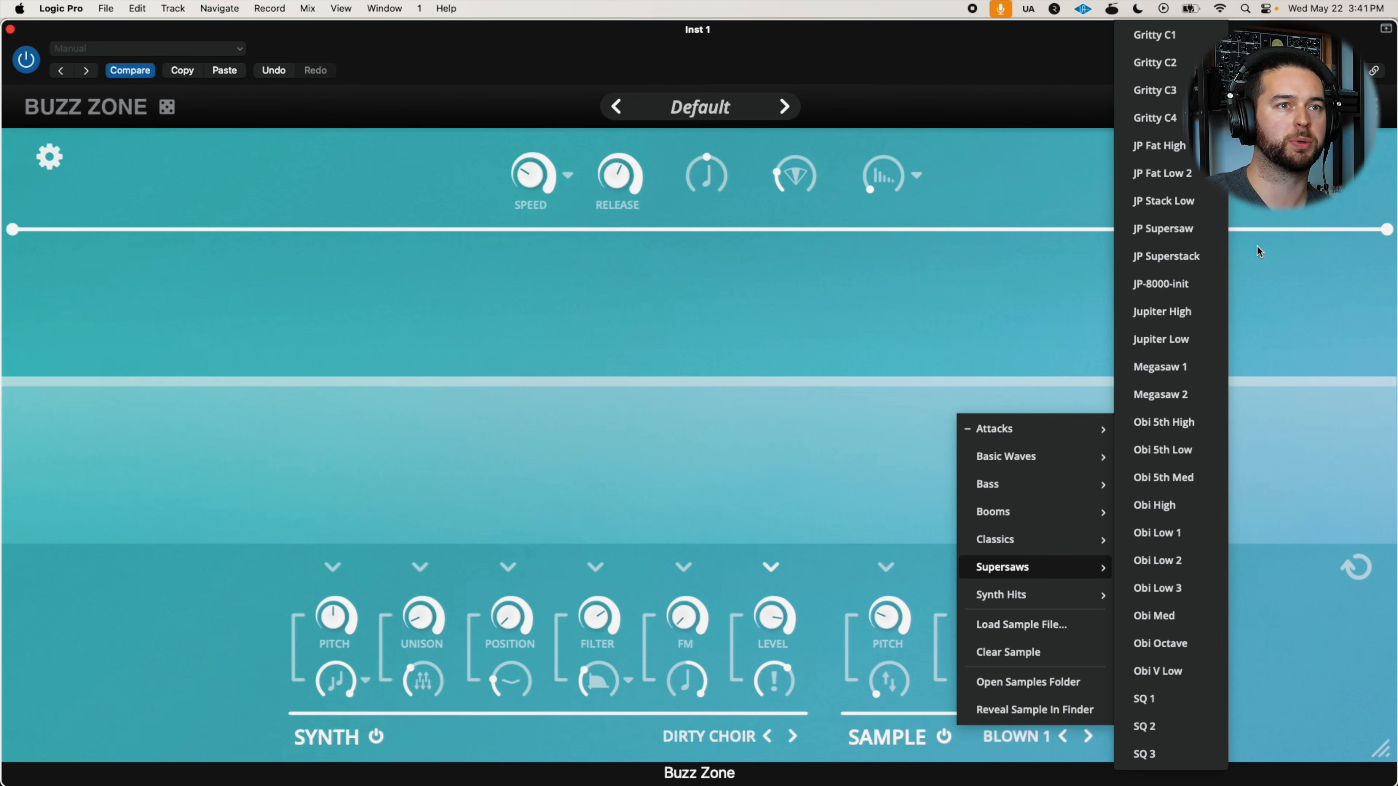
{"action": "left_click", "coordinate": [1163, 505]}
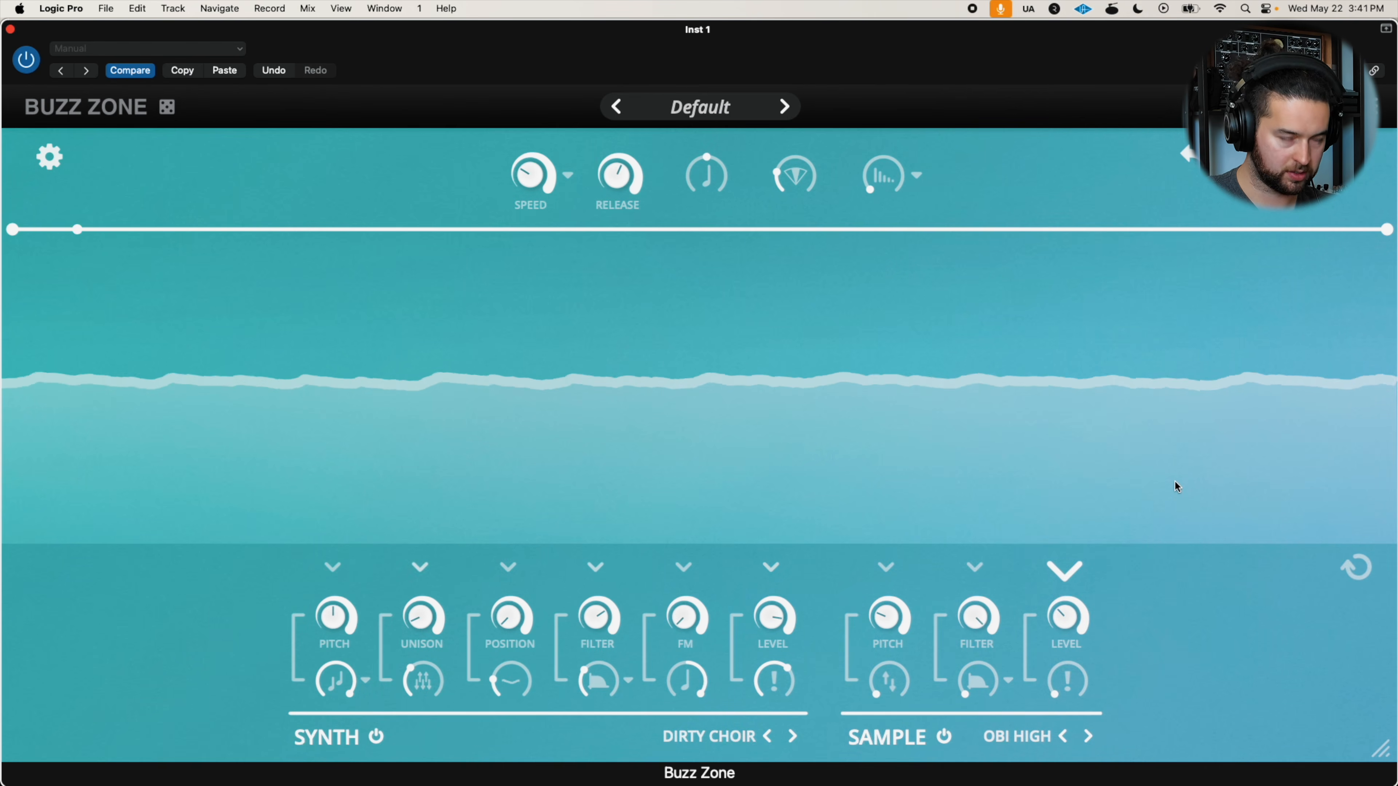
{"action": "mouse_move", "coordinate": [882, 621]}
{"action": "mouse_move", "coordinate": [1092, 640]}
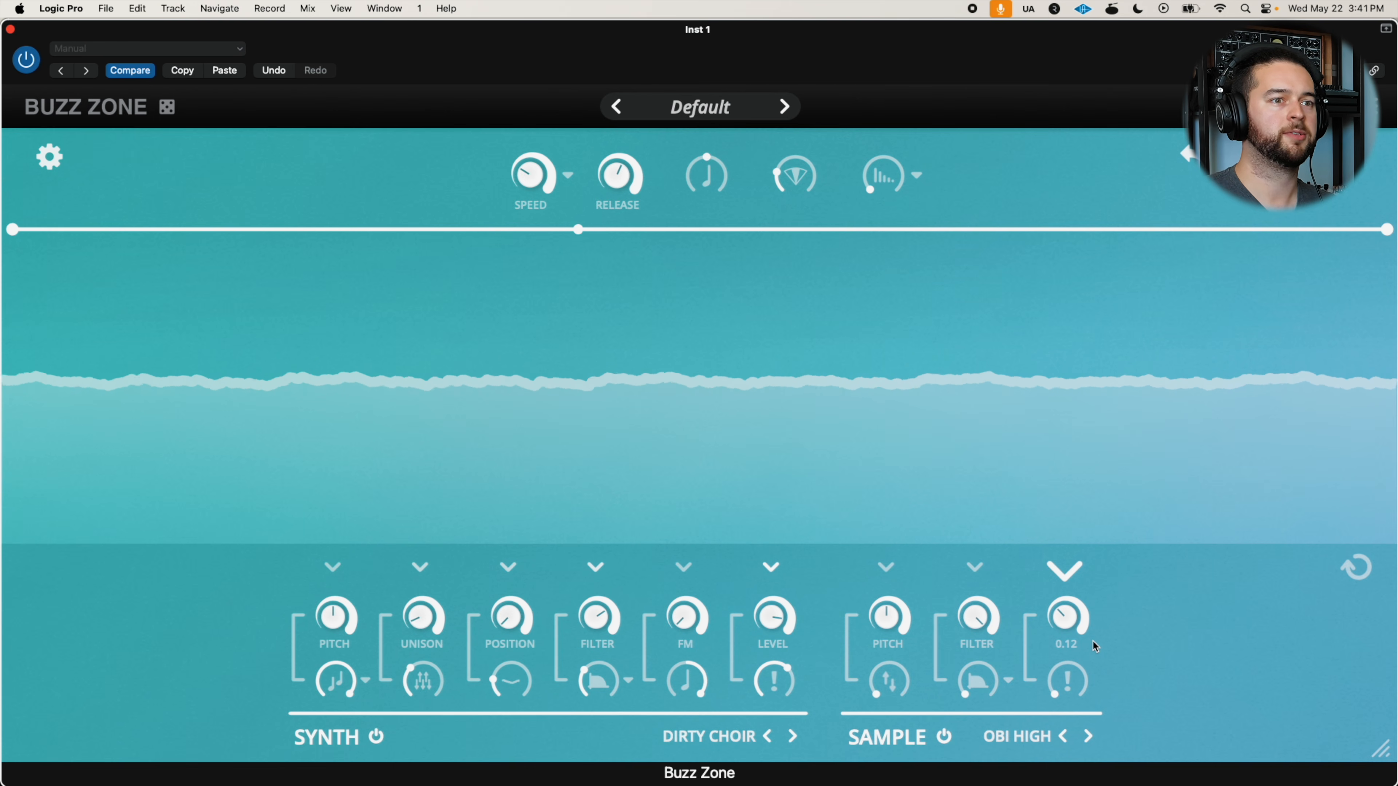
{"action": "left_click", "coordinate": [1014, 741]}
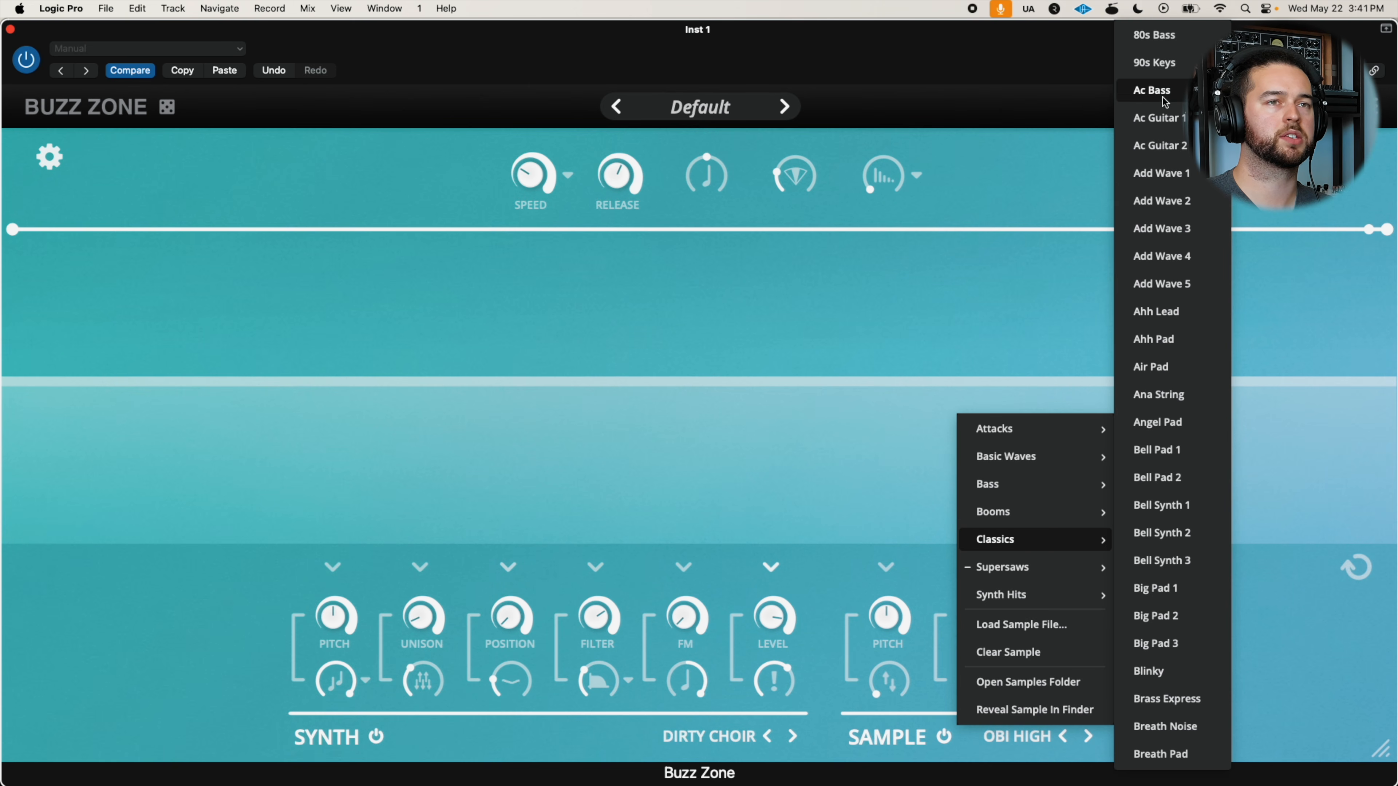
{"action": "left_click", "coordinate": [1159, 336]}
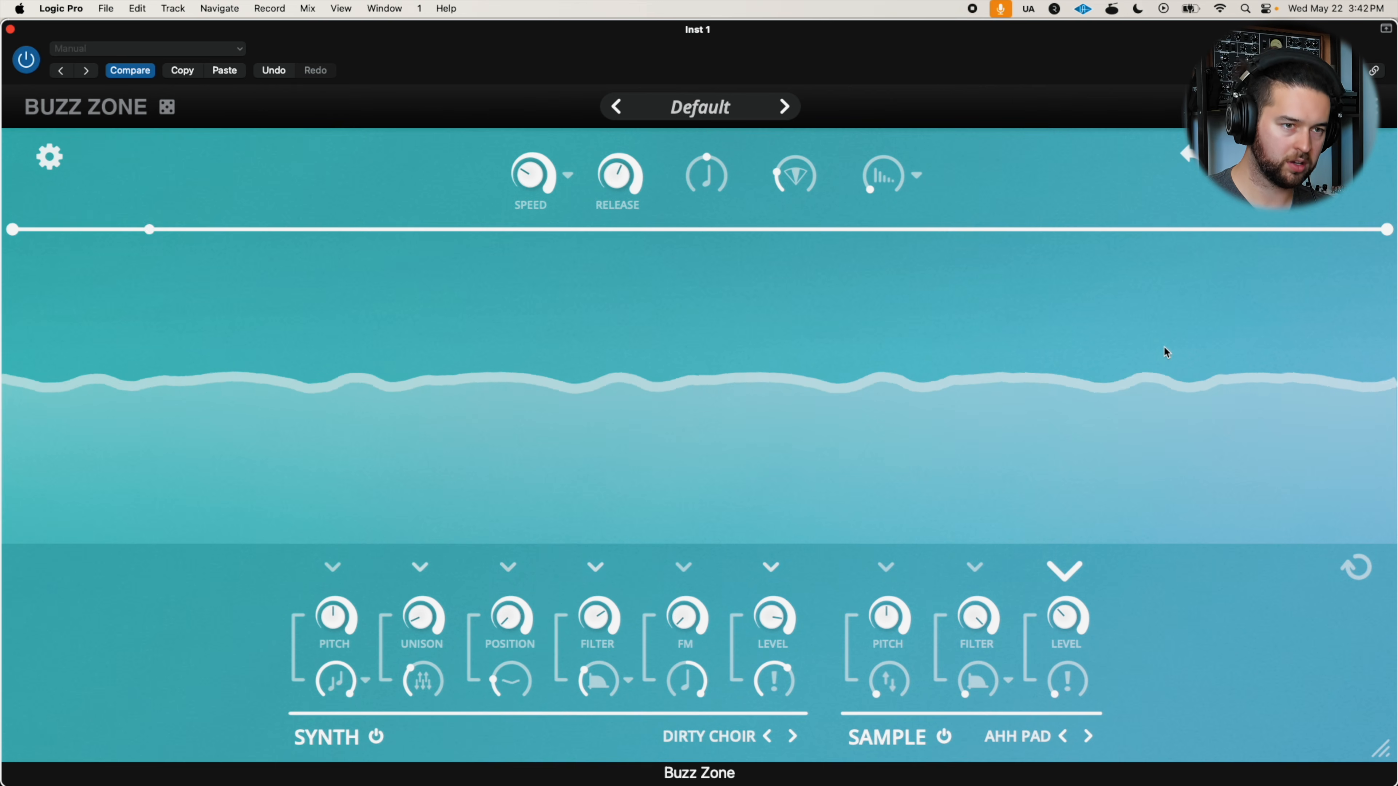
Try the Ring Modulation and Crusher filter types on the sample, adjusting its Filter amount and the control beneath it
{"action": "left_click", "coordinate": [1006, 681]}
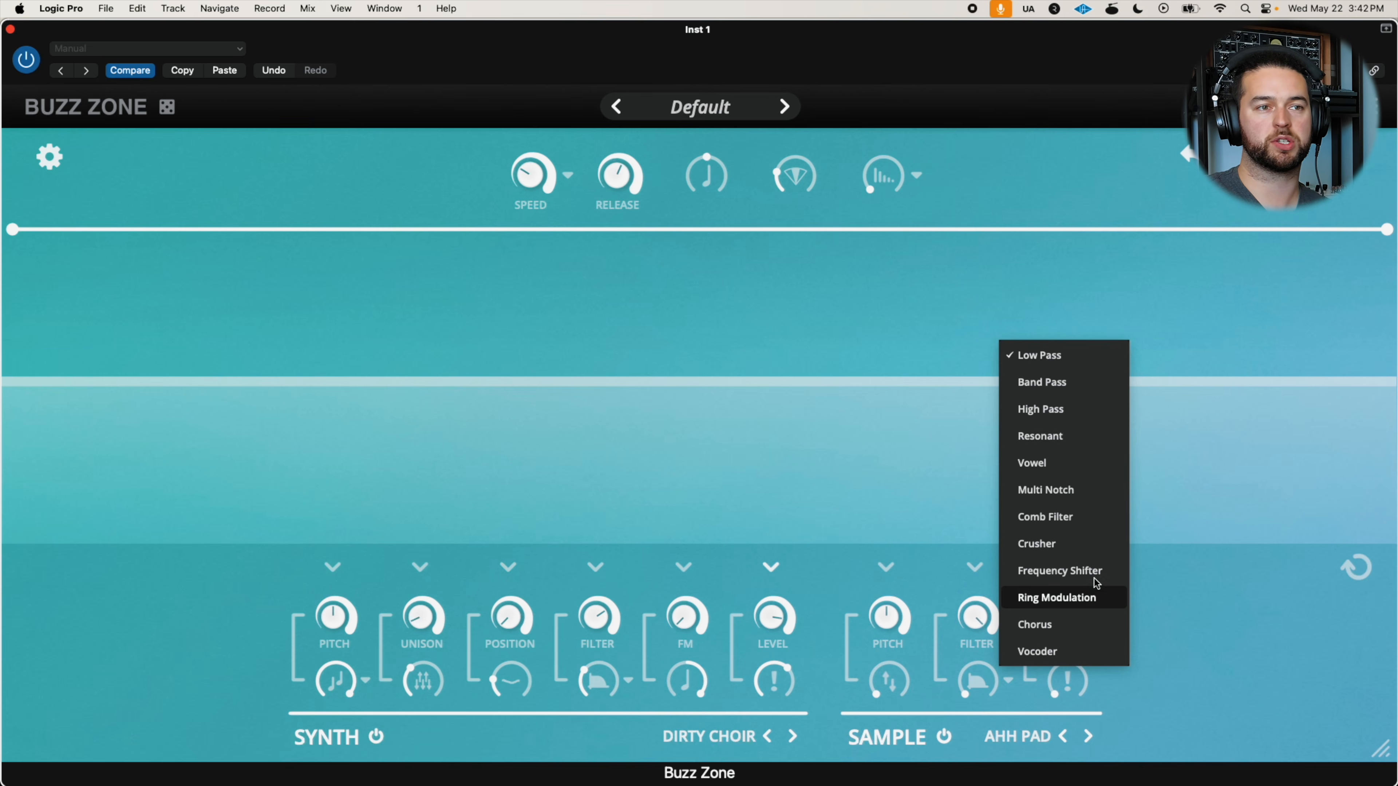
{"action": "left_click", "coordinate": [1057, 599]}
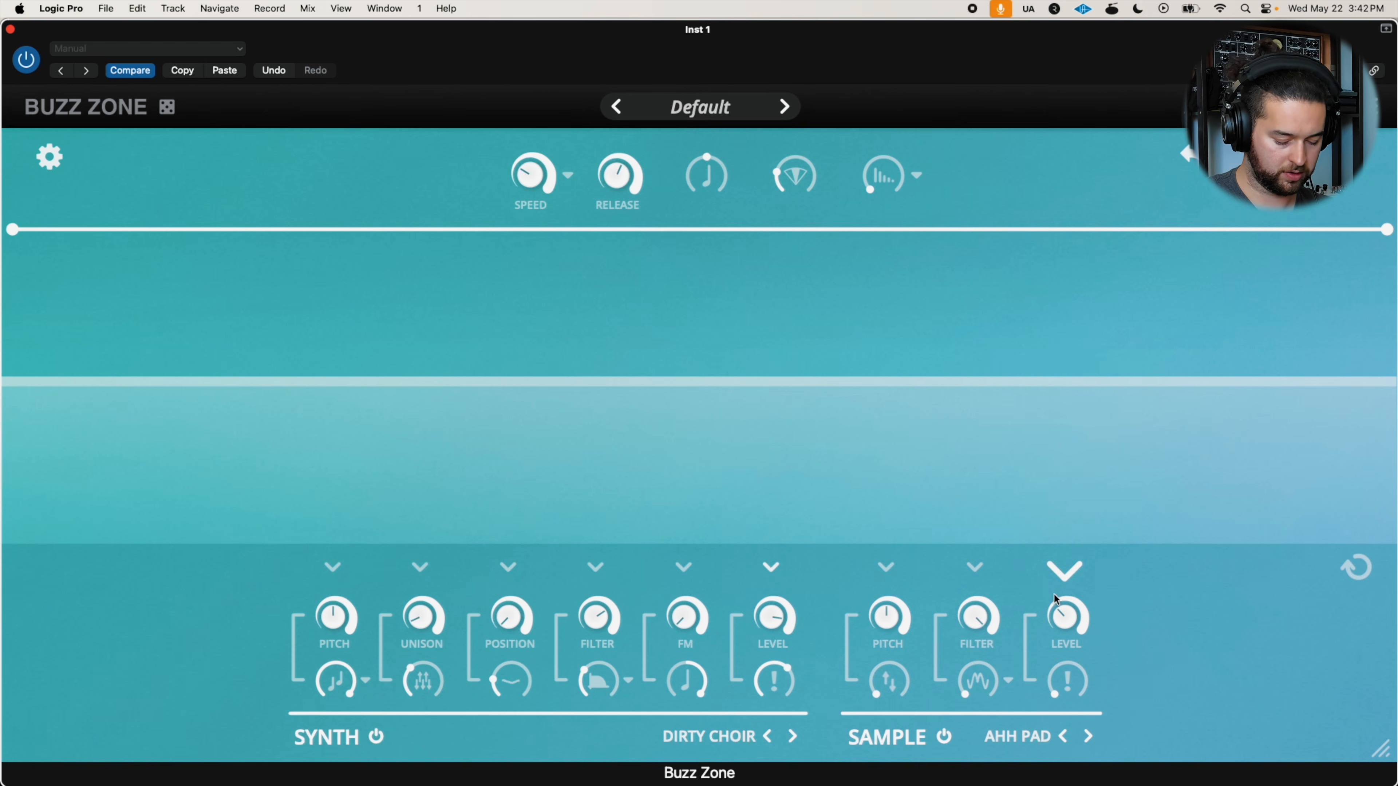
{"action": "left_click_drag", "start_coordinate": [943, 705], "coordinate": [947, 669]}
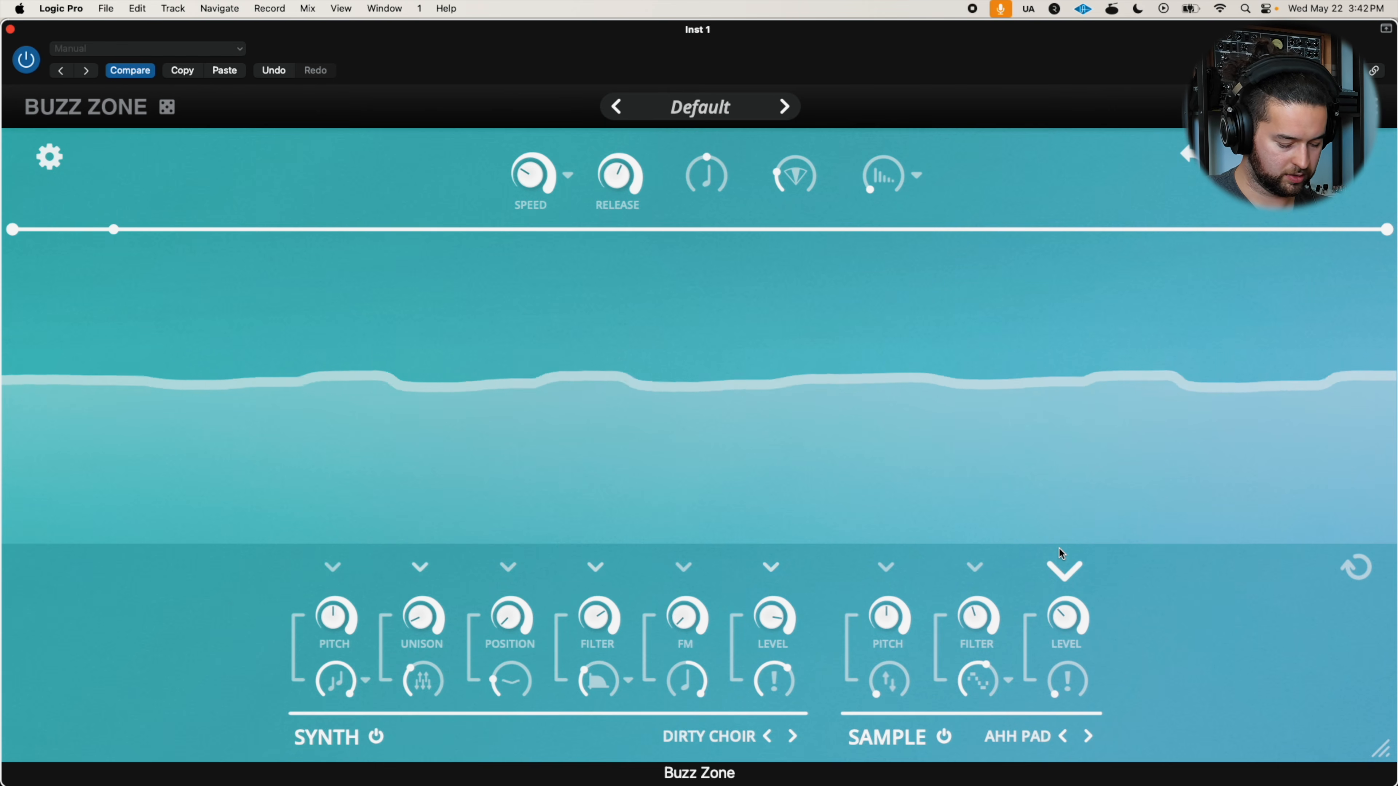
{"action": "left_click_drag", "start_coordinate": [982, 606], "coordinate": [996, 564]}
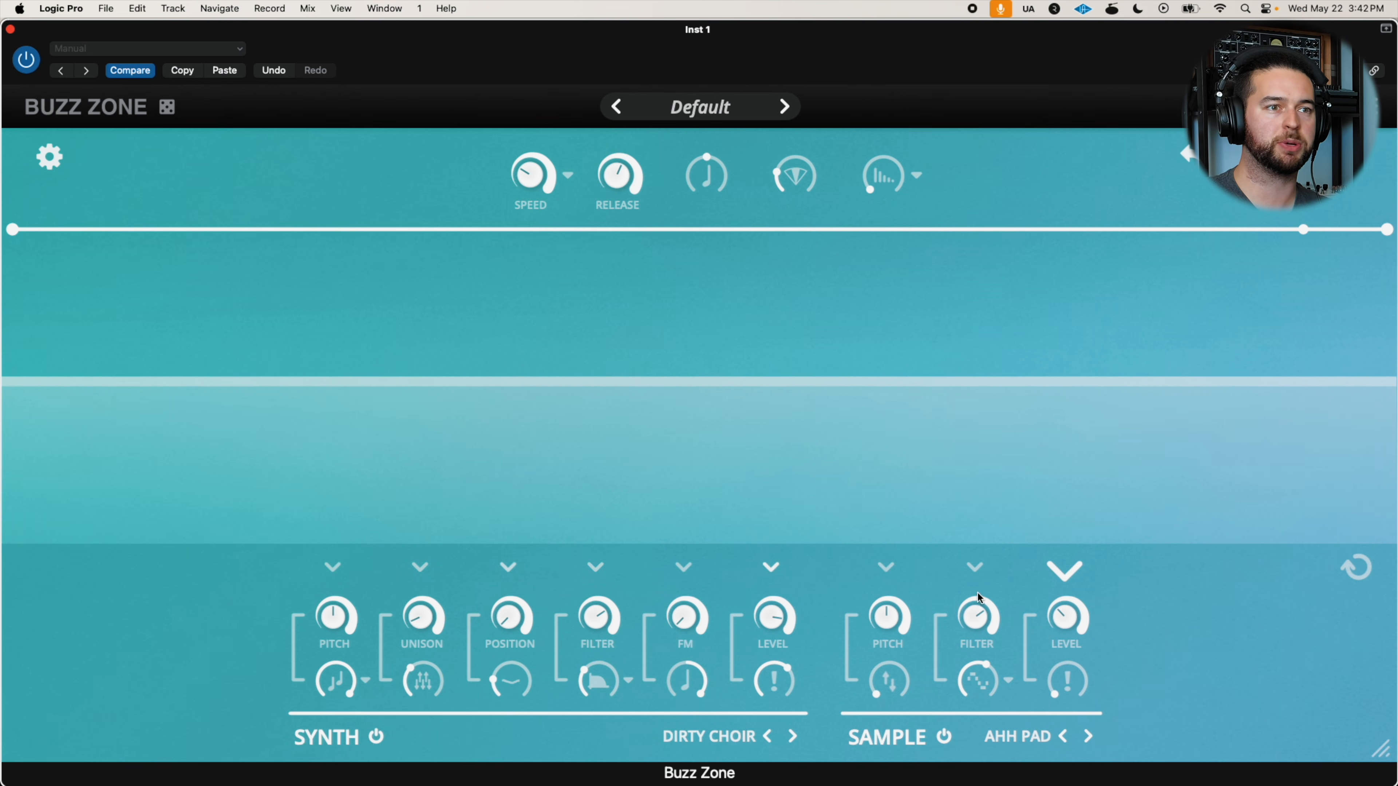
Switch the sample's filter to High Pass with Filter below halfway, and raise the control beneath the sample's Pitch slightly
{"action": "left_click", "coordinate": [1005, 681]}
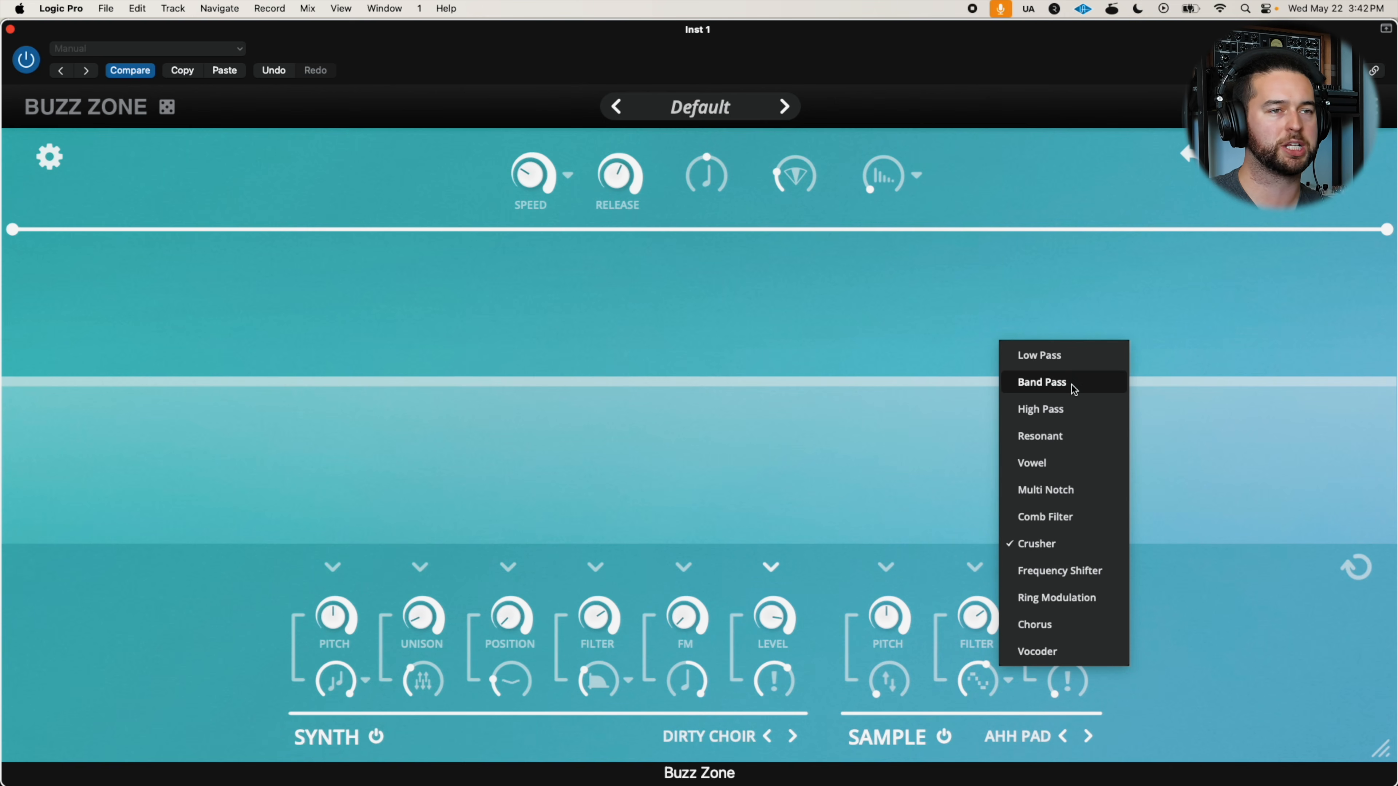
{"action": "left_click", "coordinate": [1053, 364]}
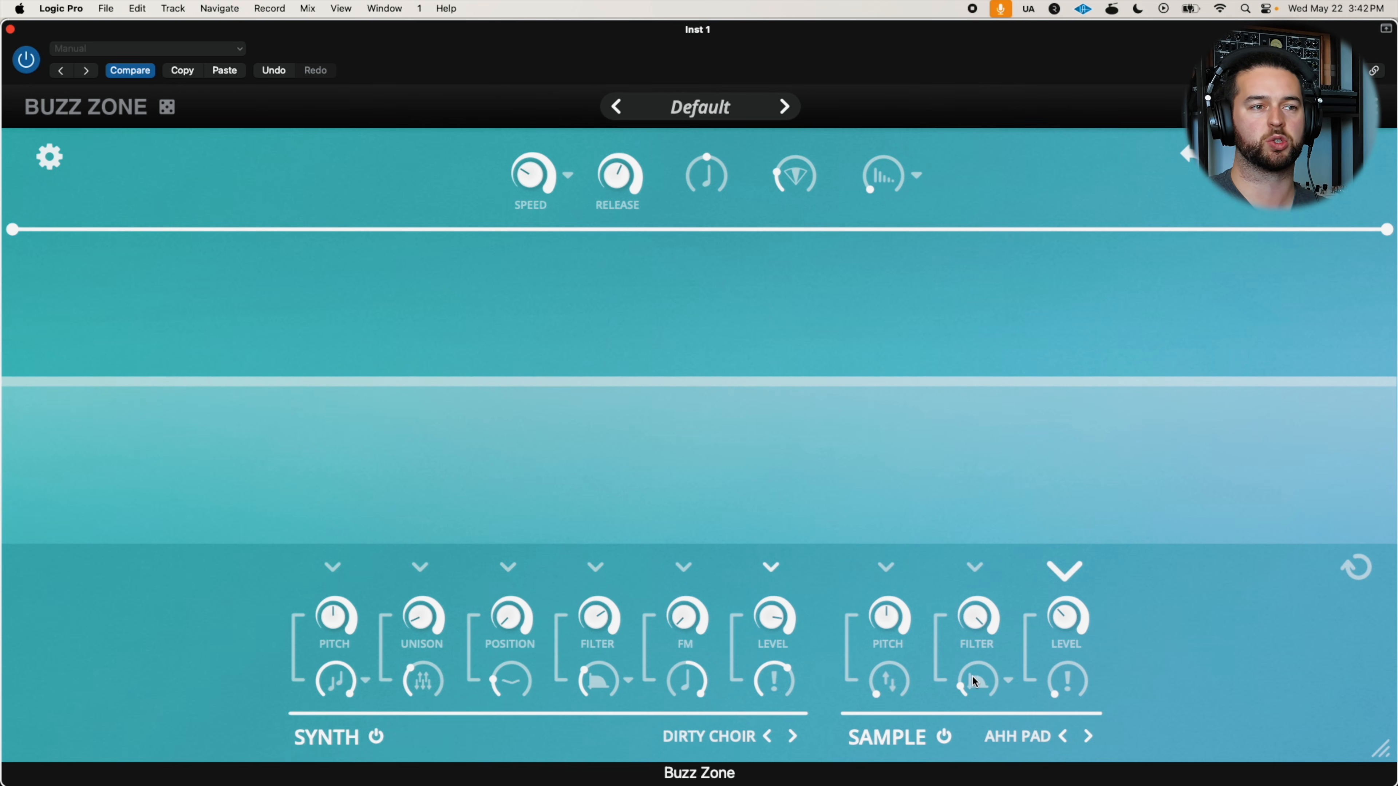
{"action": "left_click", "coordinate": [1007, 681]}
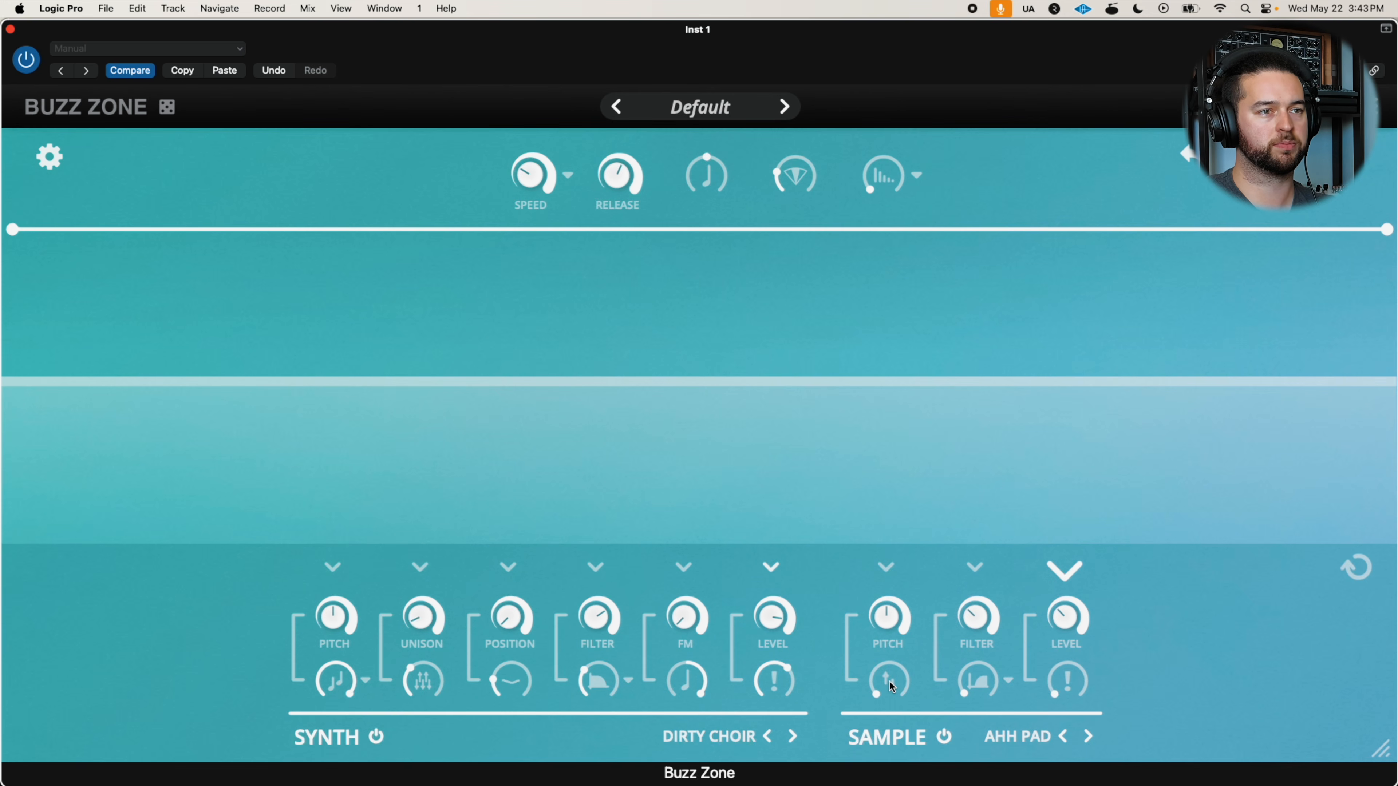
{"action": "mouse_move", "coordinate": [888, 680]}
{"action": "left_mouse_down"}
{"action": "mouse_move", "coordinate": [904, 612]}
{"action": "mouse_move", "coordinate": [948, 549]}
{"action": "mouse_move", "coordinate": [924, 627]}
{"action": "left_mouse_up"}
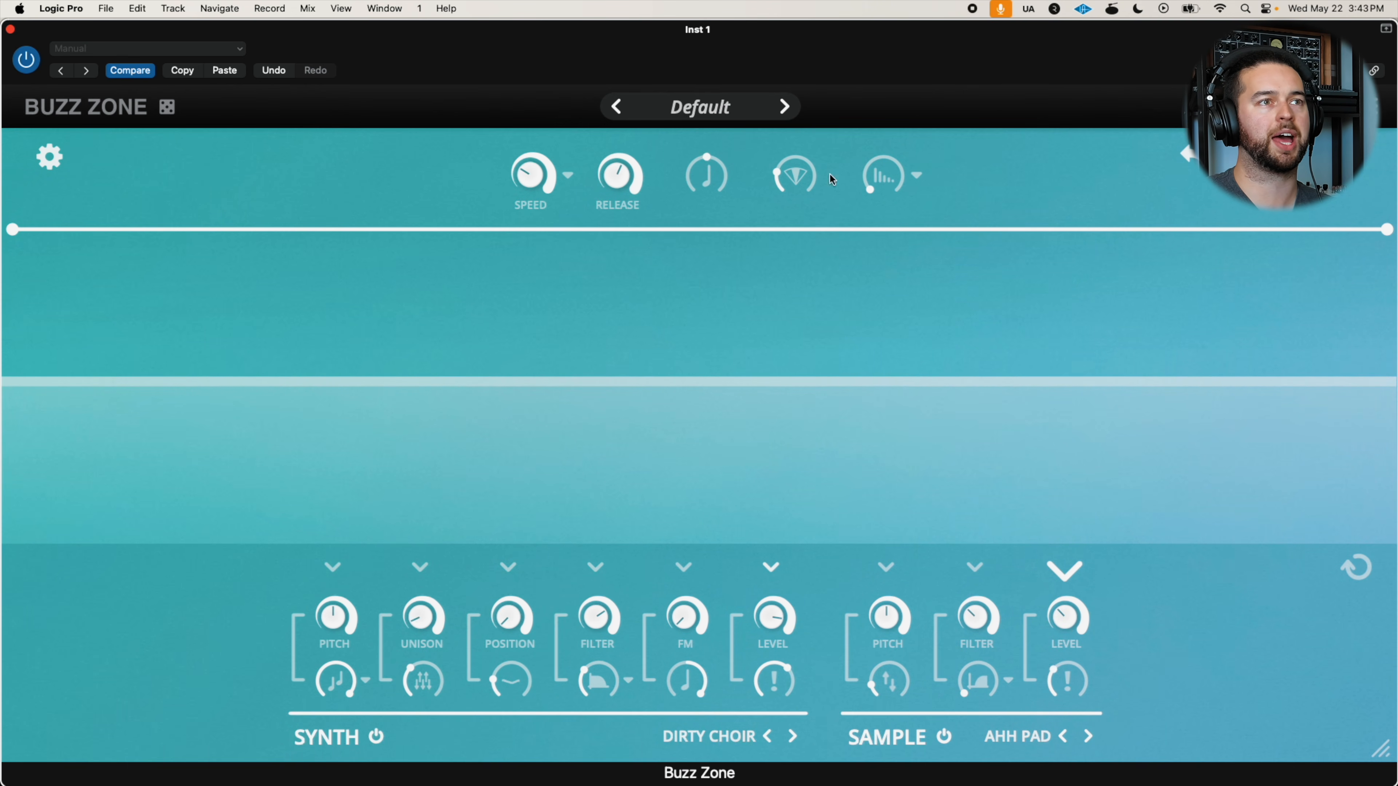
Test the global diamond-icon effect near halfway, and settle it at a low amount
{"action": "mouse_move", "coordinate": [792, 173]}
{"action": "left_mouse_down"}
{"action": "mouse_move", "coordinate": [807, 125]}
{"action": "mouse_move", "coordinate": [871, 50]}
{"action": "left_mouse_up"}
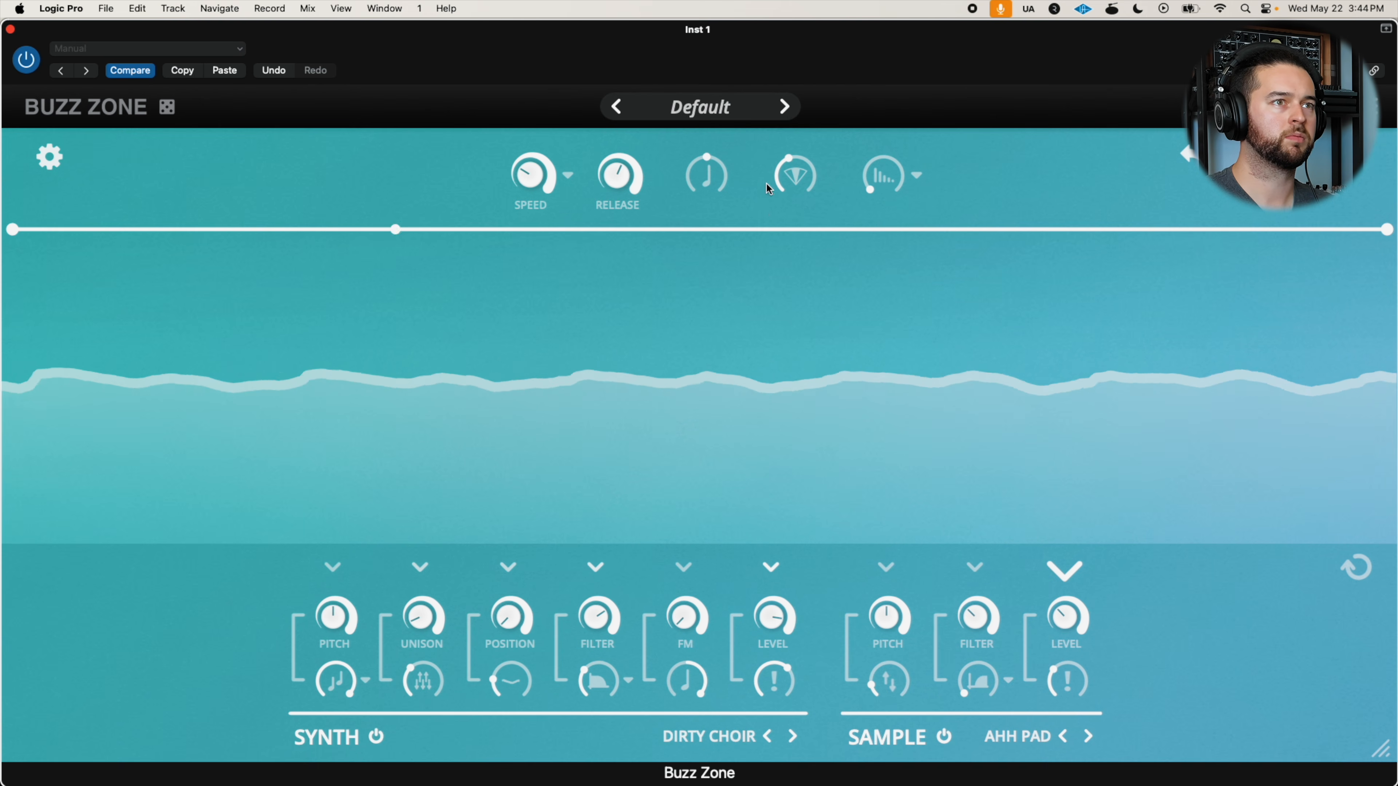
{"action": "left_click_drag", "start_coordinate": [770, 181], "coordinate": [778, 219]}
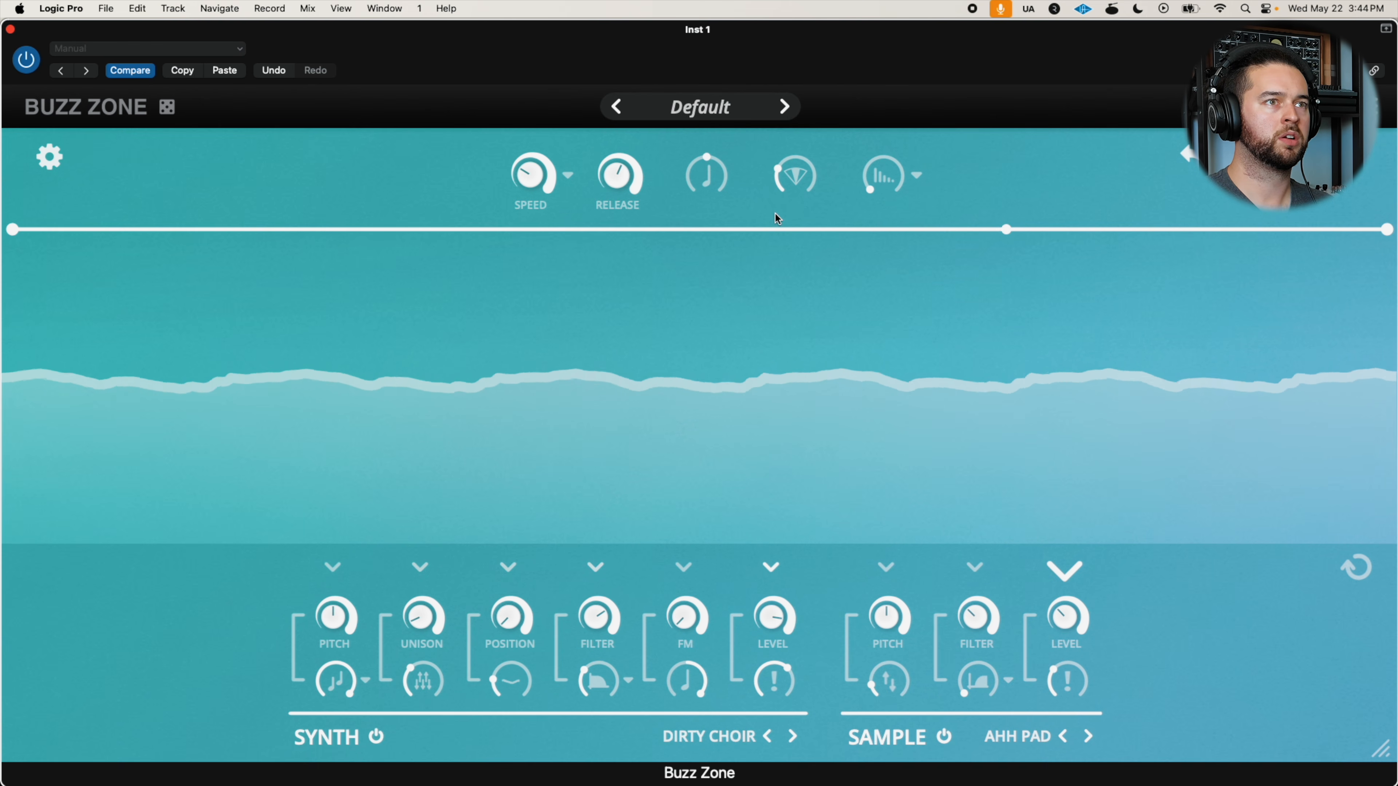
Try the global effect as Distortion with its amount at maximum
{"action": "left_click", "coordinate": [923, 178]}
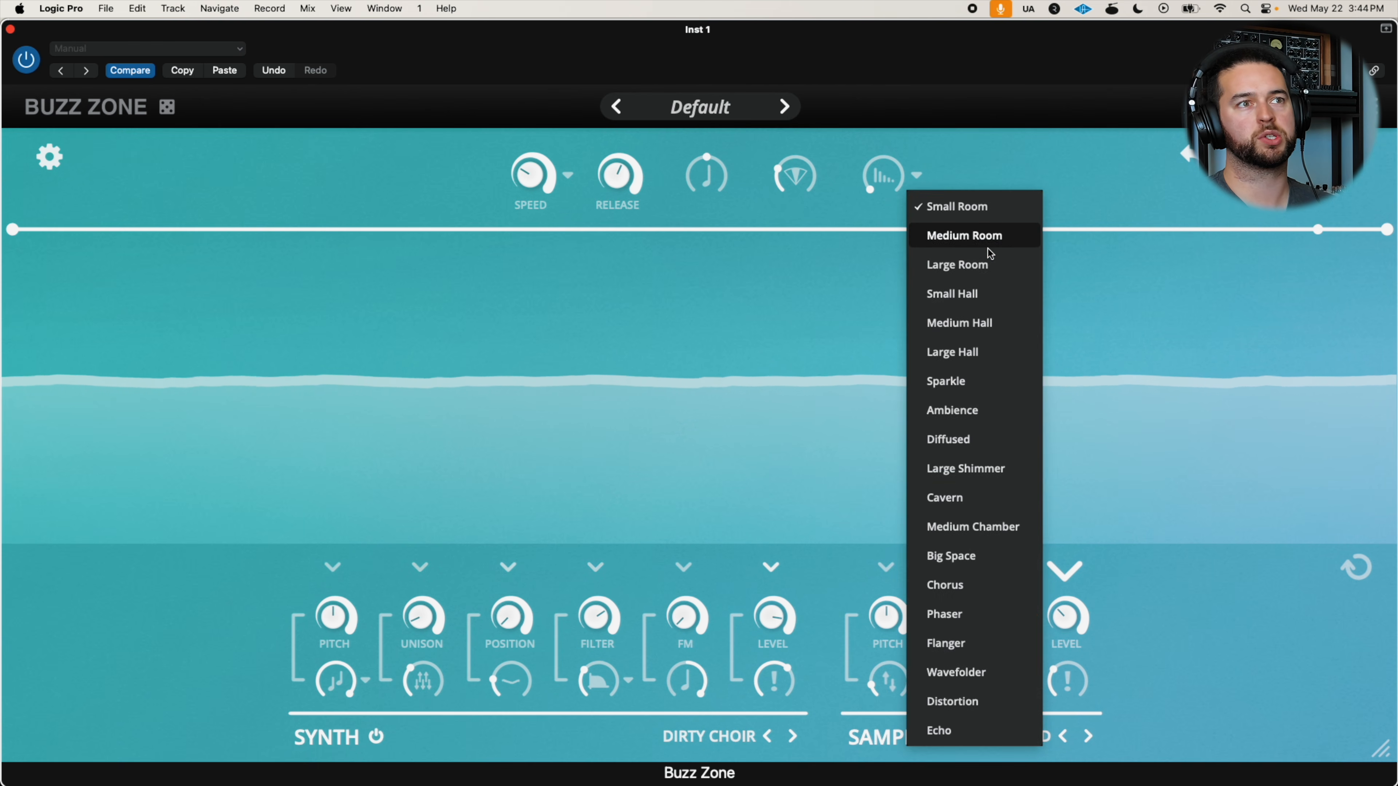
{"action": "left_click", "coordinate": [978, 706]}
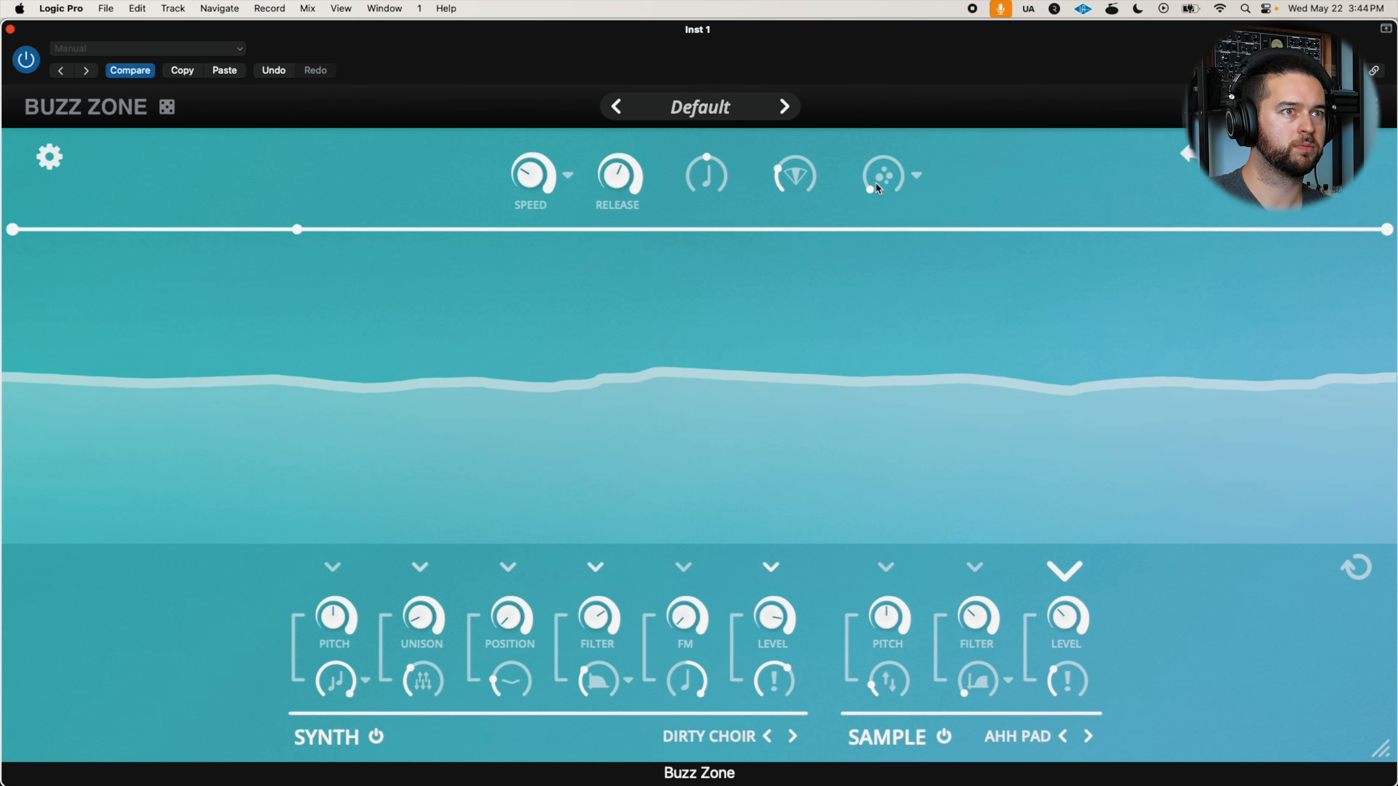
{"action": "left_click_drag", "start_coordinate": [874, 181], "coordinate": [957, 6]}
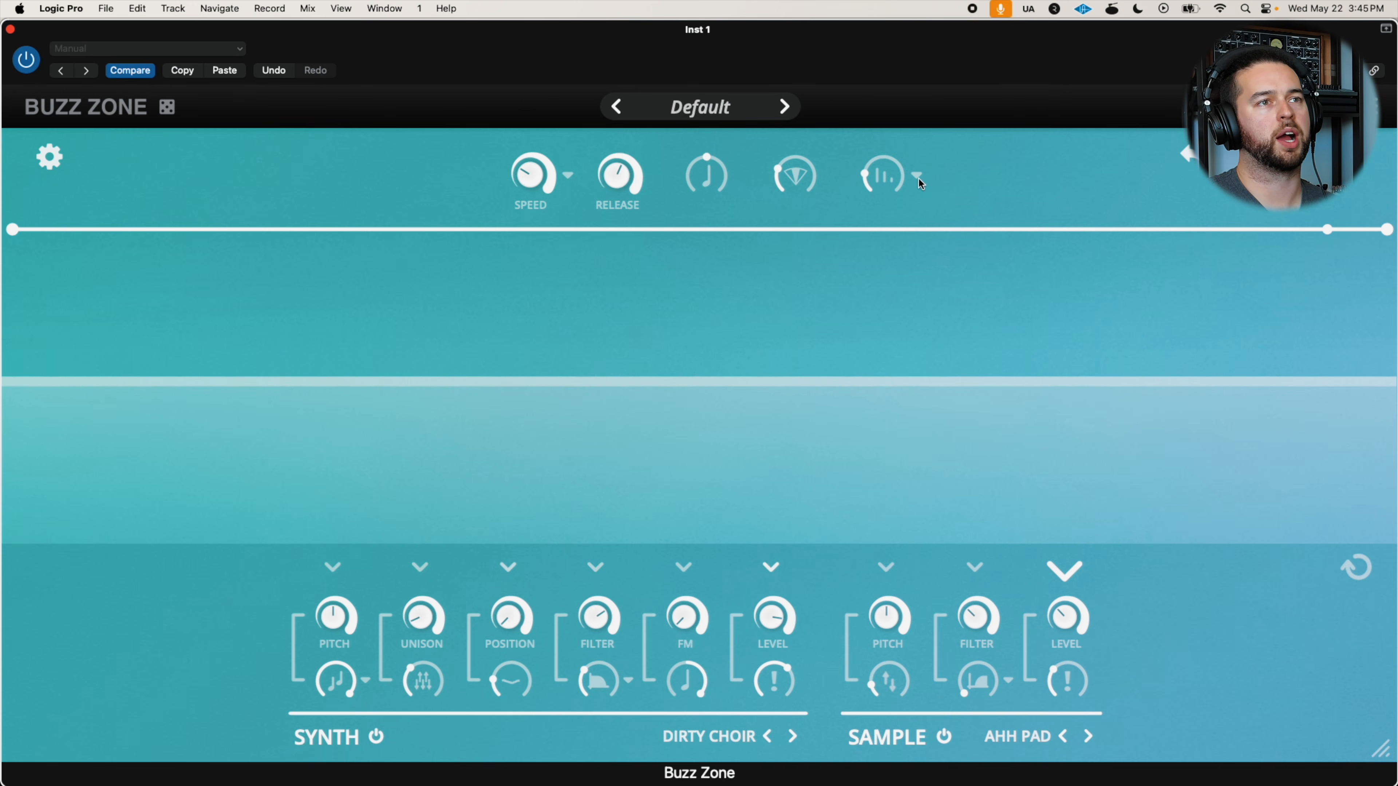
Change the global effect to Wavefolder and set its amount to about halfway
{"action": "left_click", "coordinate": [920, 181]}
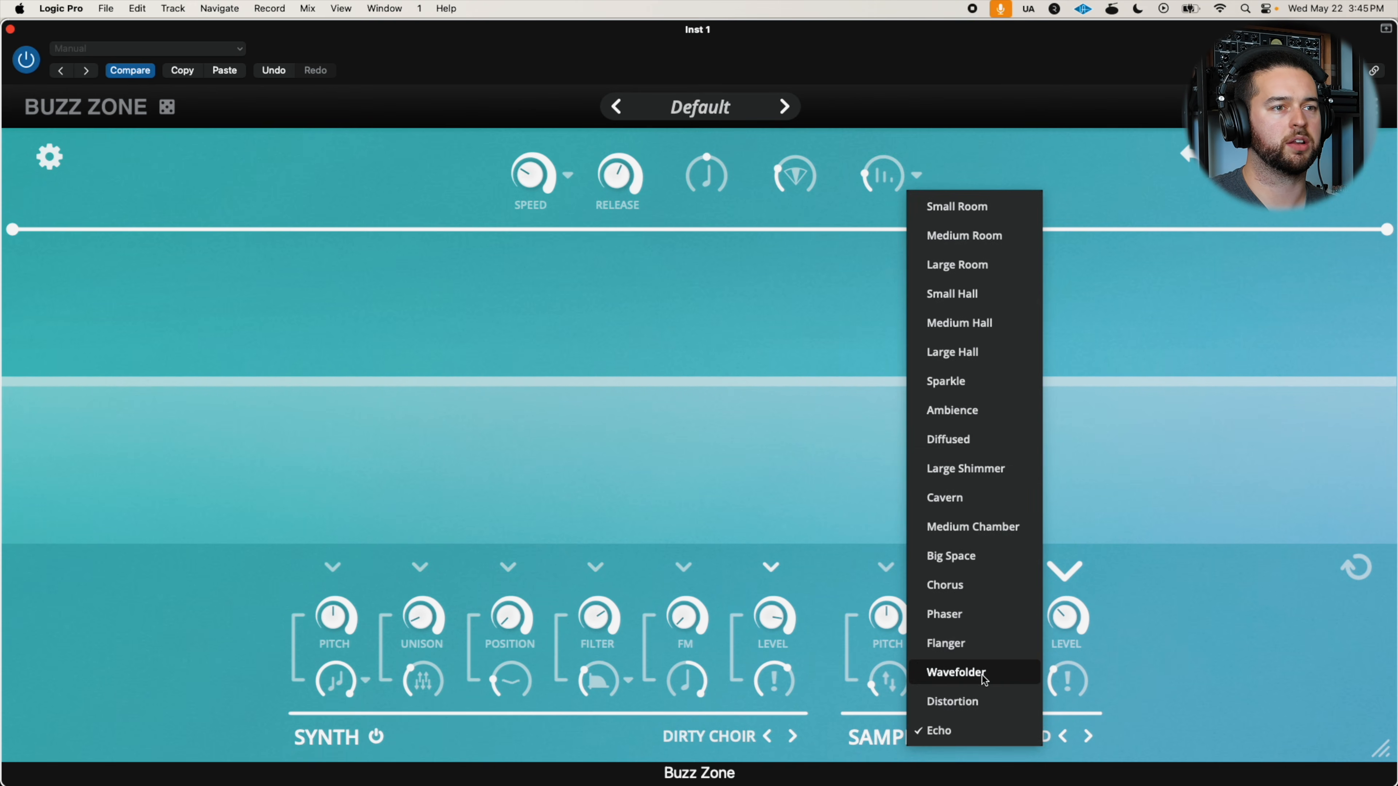
{"action": "left_click", "coordinate": [967, 672]}
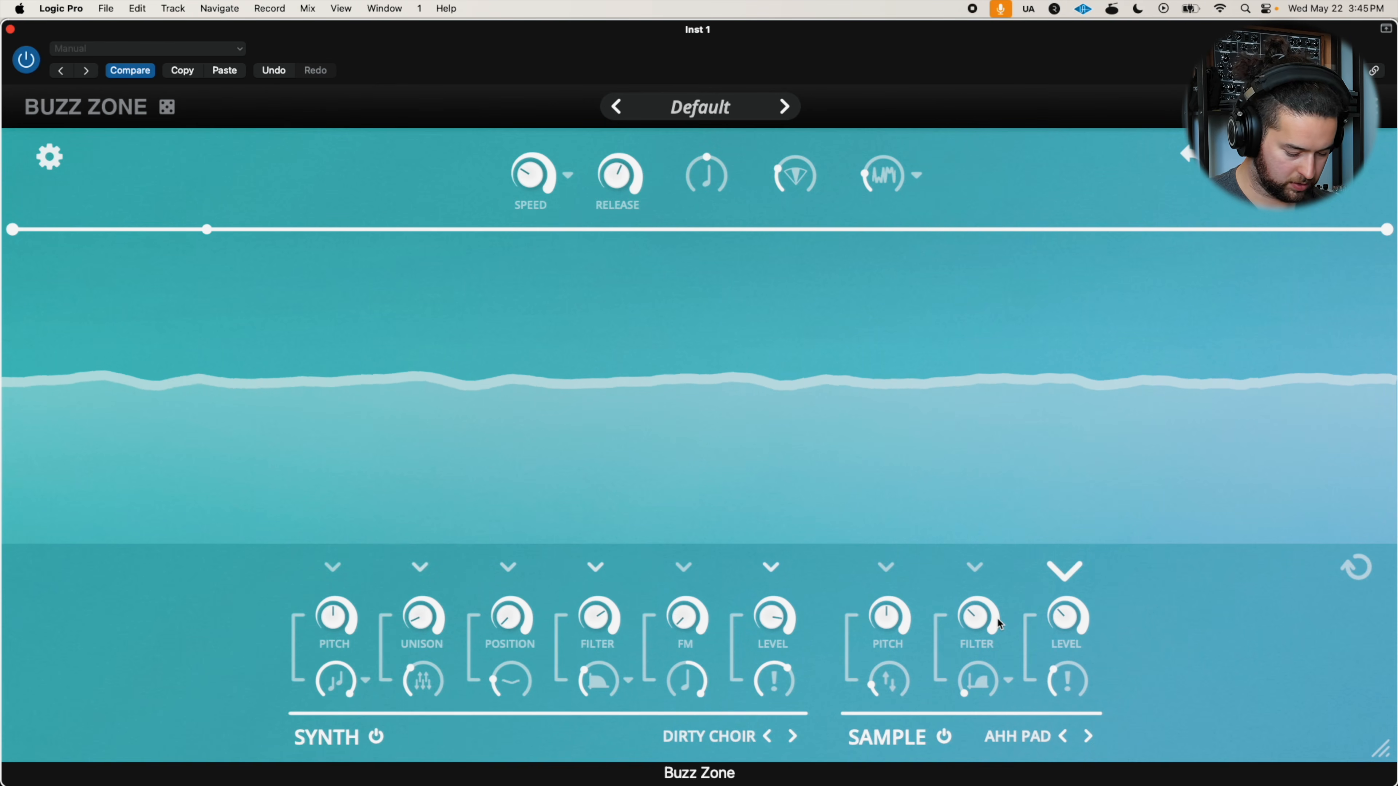
{"action": "mouse_move", "coordinate": [875, 186]}
{"action": "left_mouse_down"}
{"action": "mouse_move", "coordinate": [924, 69]}
{"action": "mouse_move", "coordinate": [918, 99]}
{"action": "left_mouse_up"}
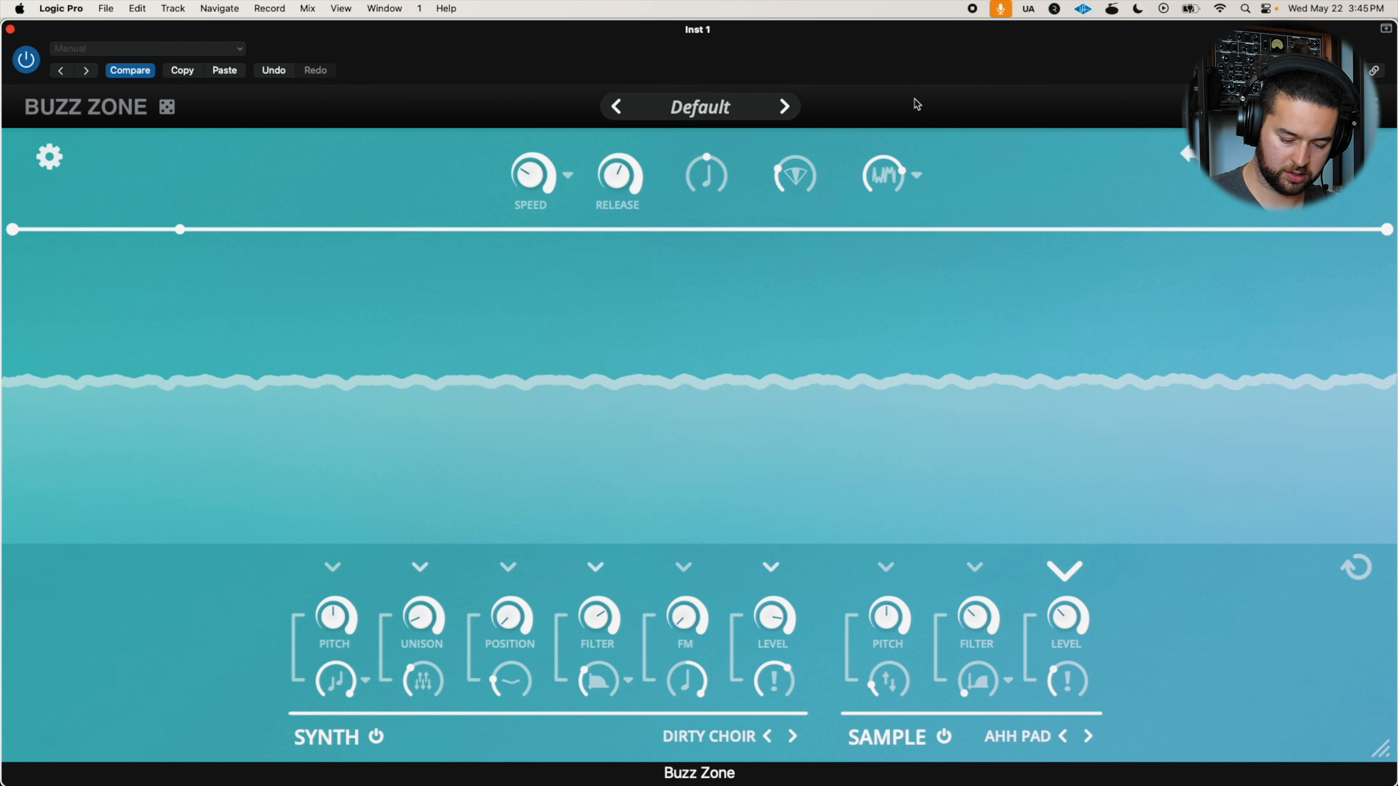
{"action": "left_click_drag", "start_coordinate": [880, 175], "coordinate": [866, 208]}
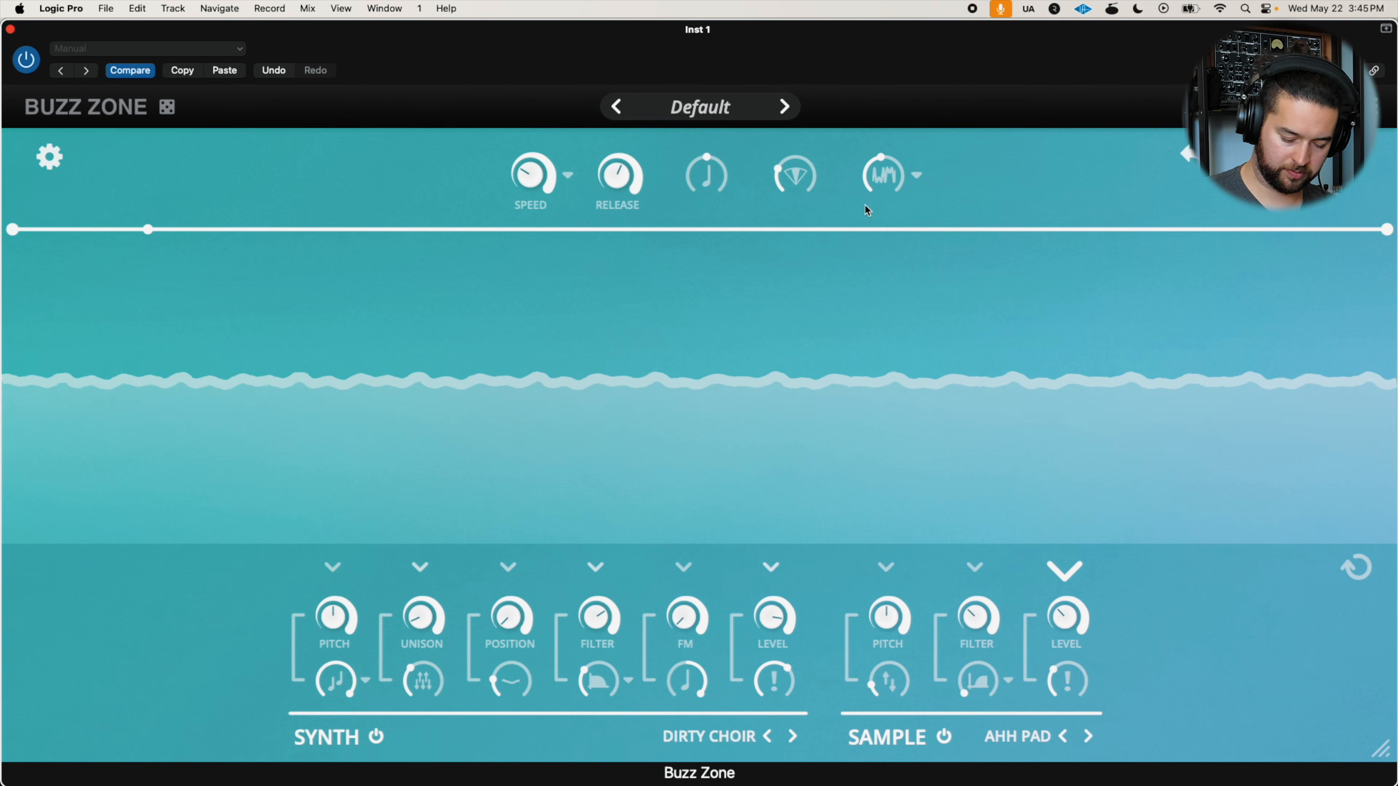